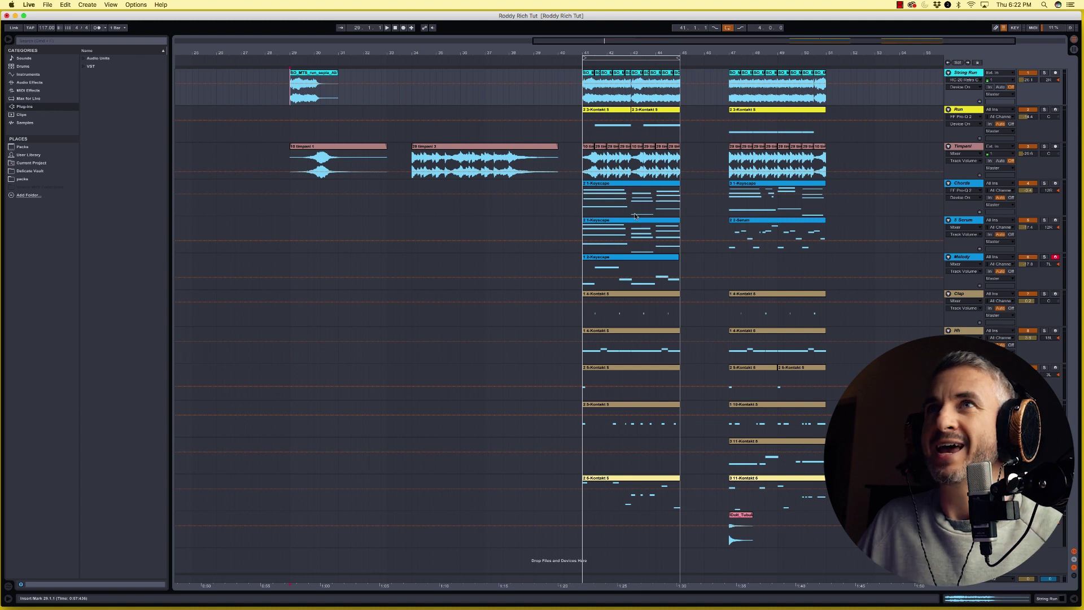
Loop the string run clip at bar 29 and open its sample waveform in a reduced-height clip view
click(314, 80)
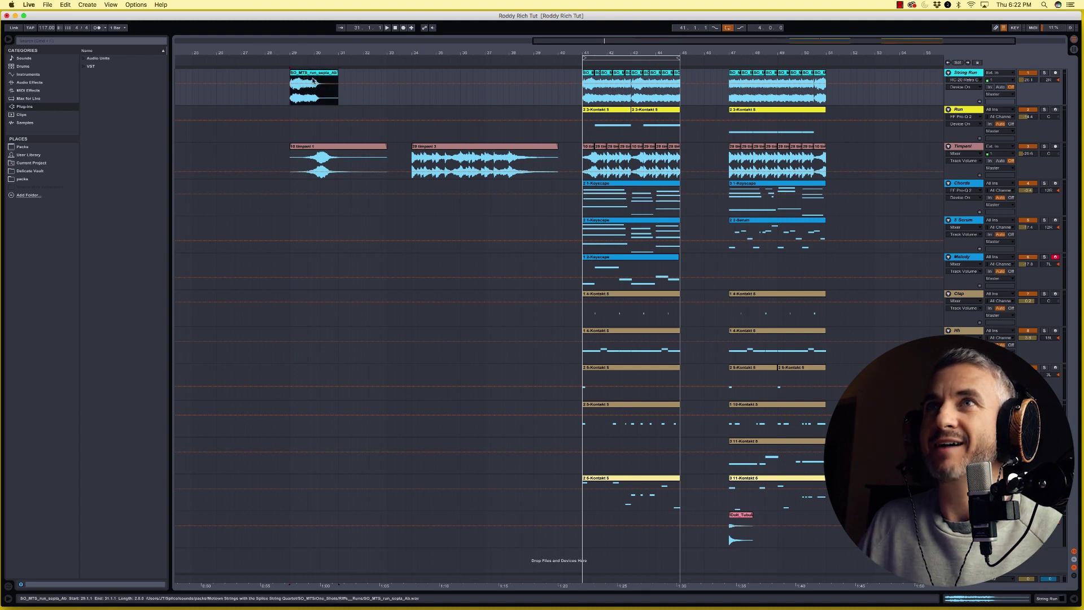
key(super+l)
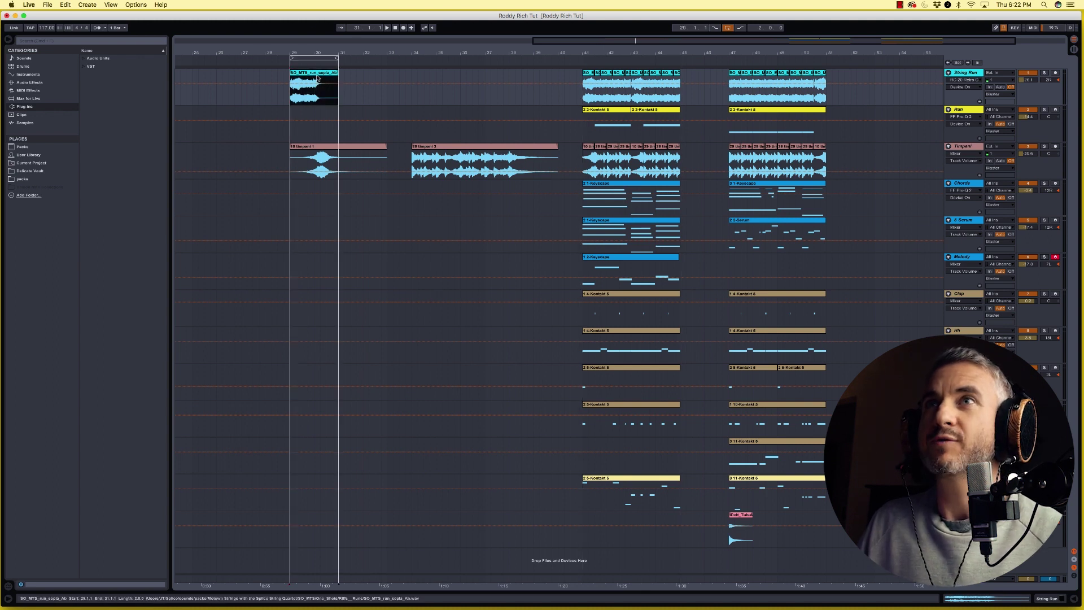
double_click(318, 79)
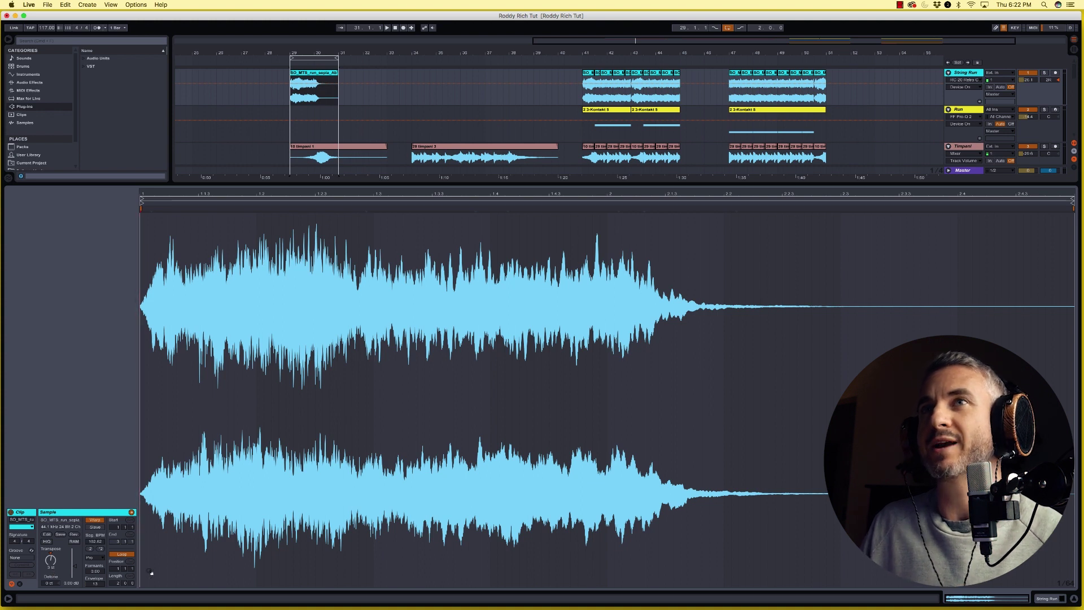
drag(354, 183, 352, 278)
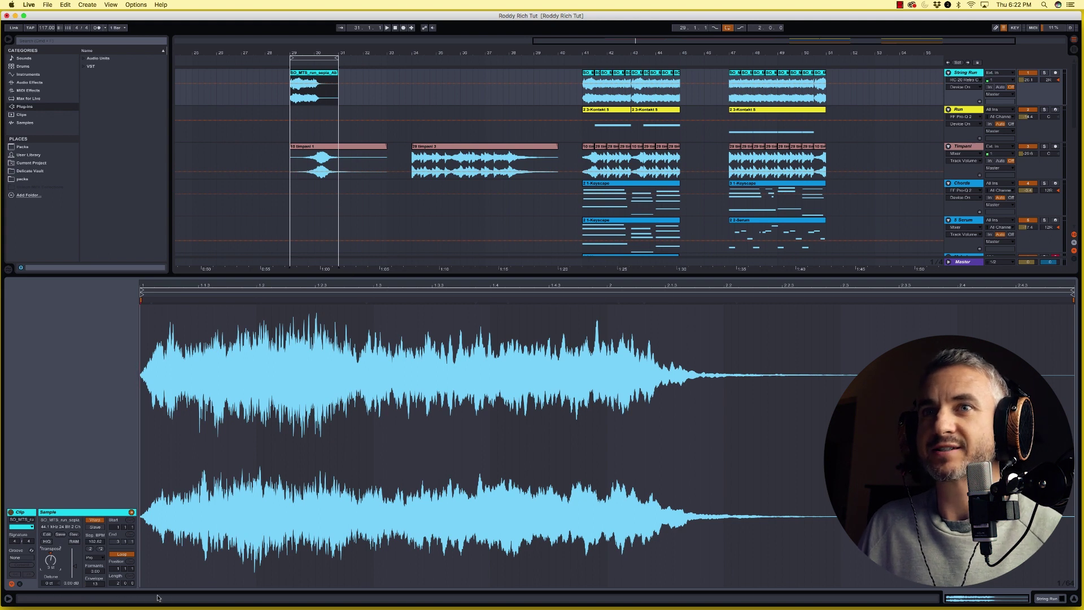
Solo the String Run track, play the looped original sample and check its transposition
key(space)
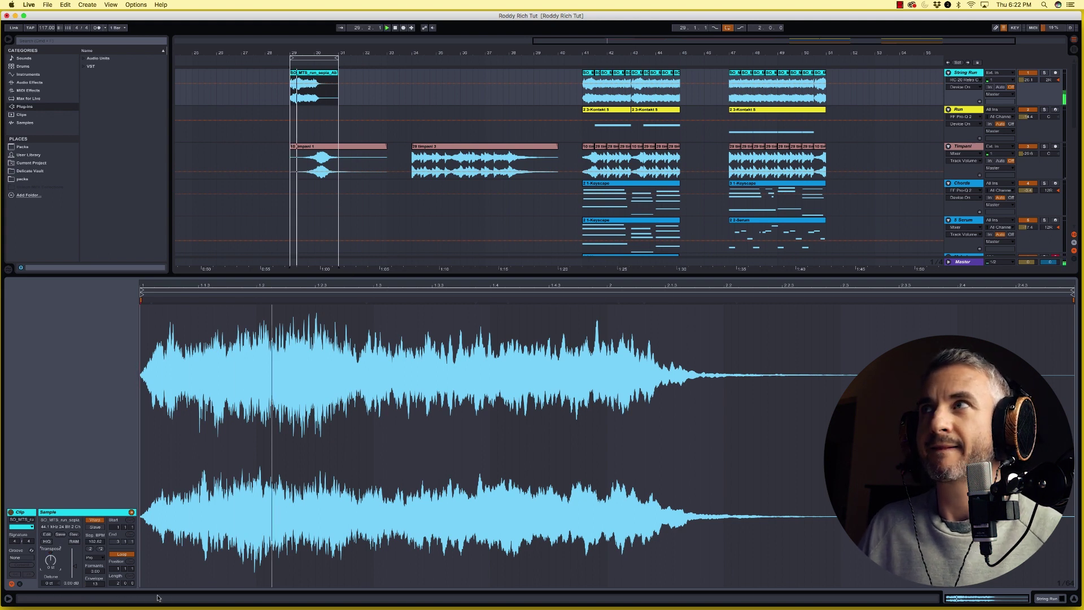
click(1045, 73)
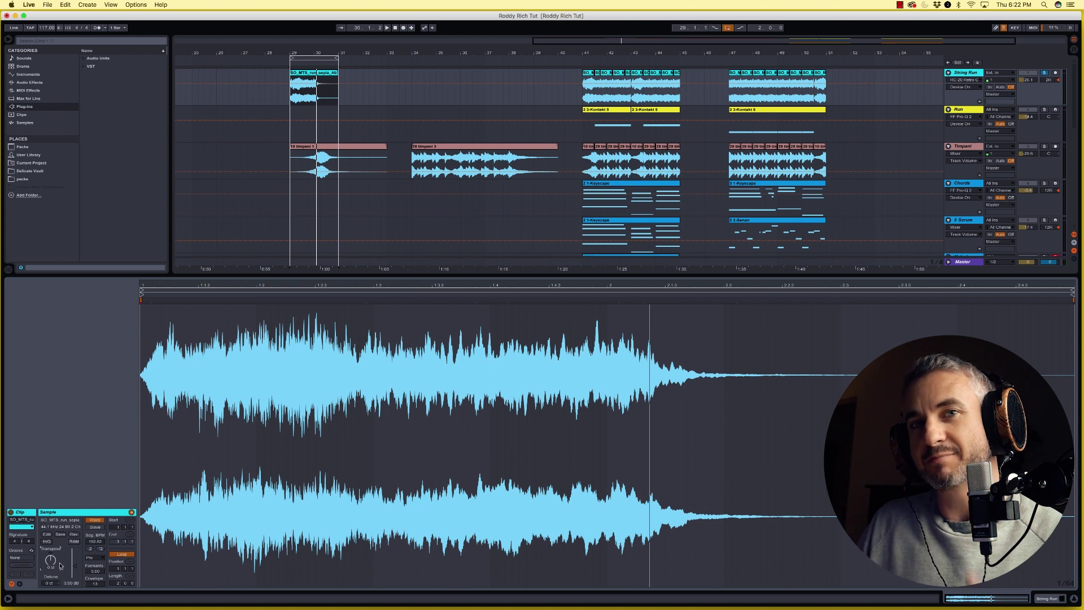
drag(60, 563, 60, 563)
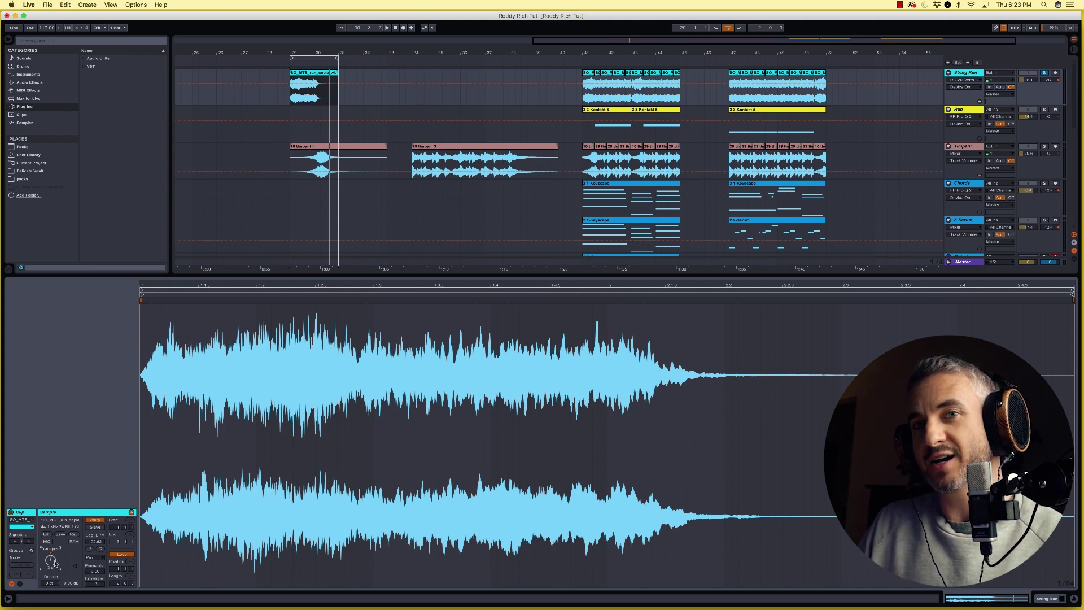
Loop bars 41 to 45 over the chopped string run clips and play them with the String Run track soloed
drag(617, 53, 460, 113)
click(356, 72)
shift+click(682, 75)
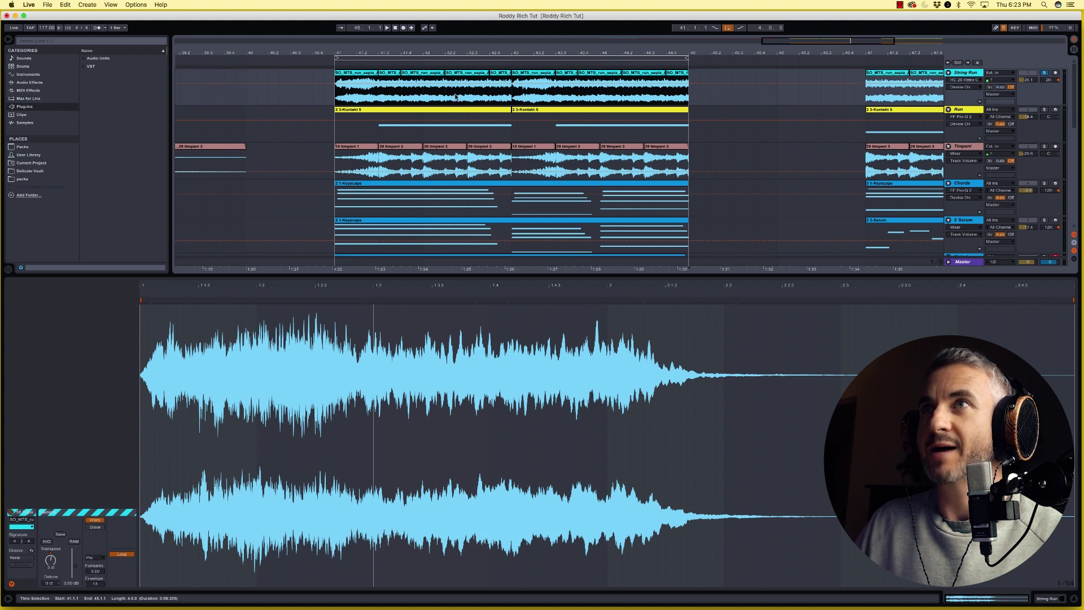
click(960, 74)
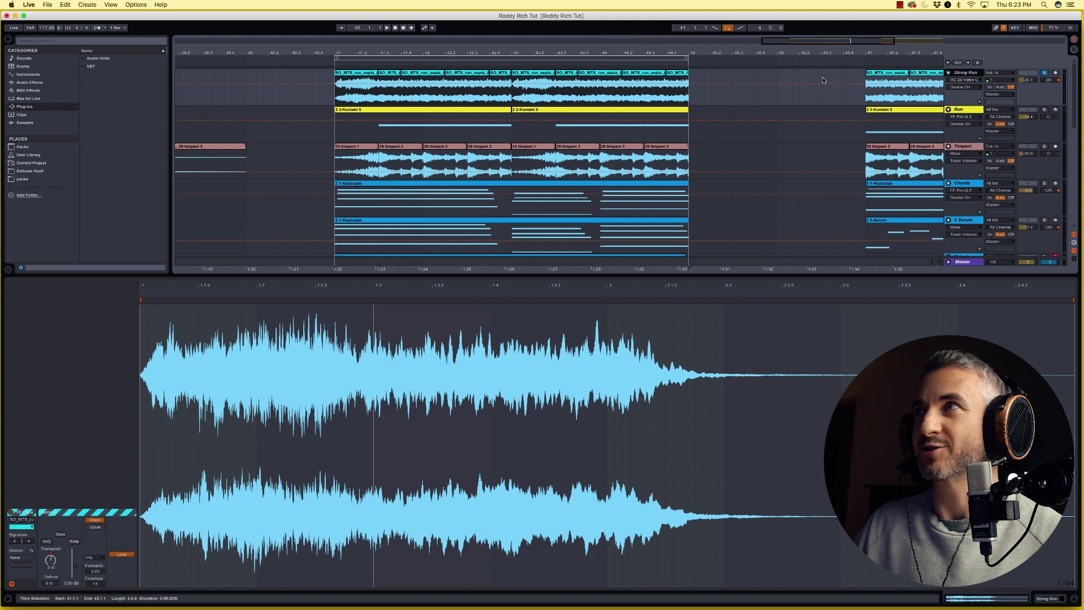
key(space)
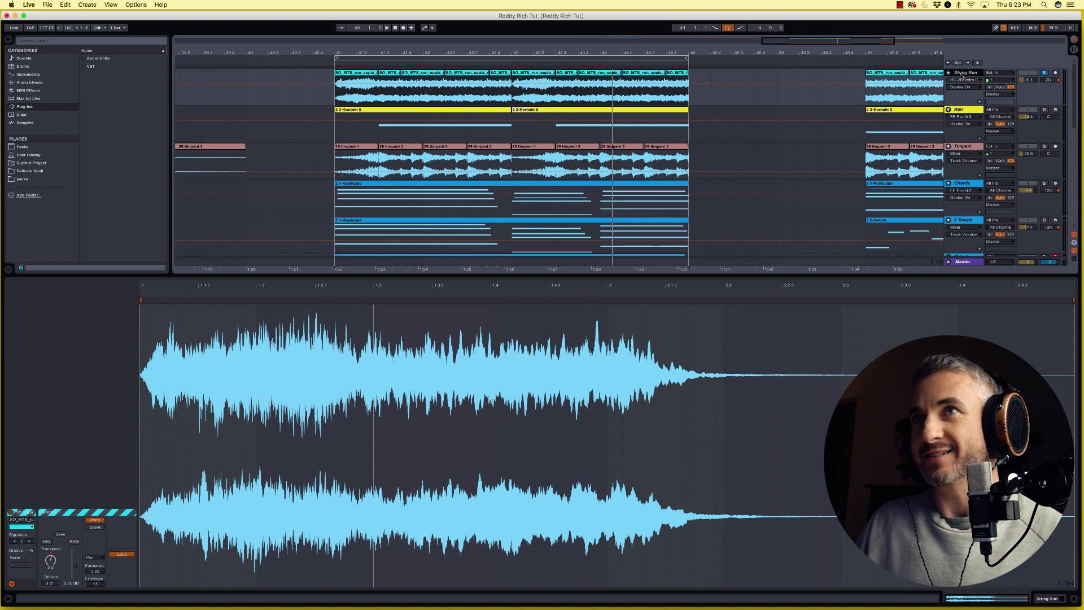
Solo the Timpani track instead, loop the "10 timpani 1" clip at bar 29 and audition it
click(1044, 147)
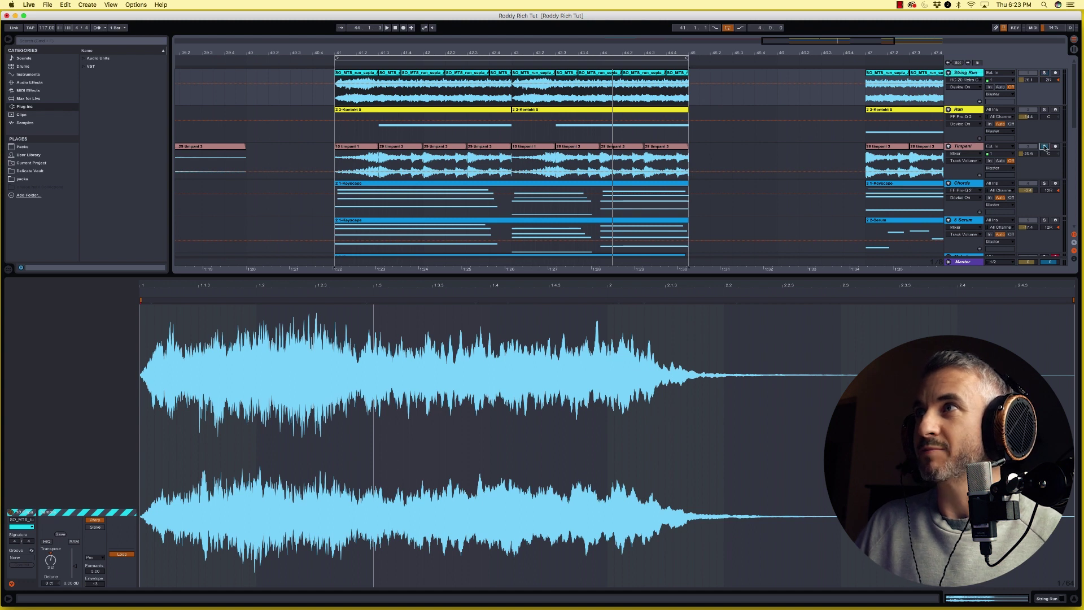
drag(381, 53, 595, 19)
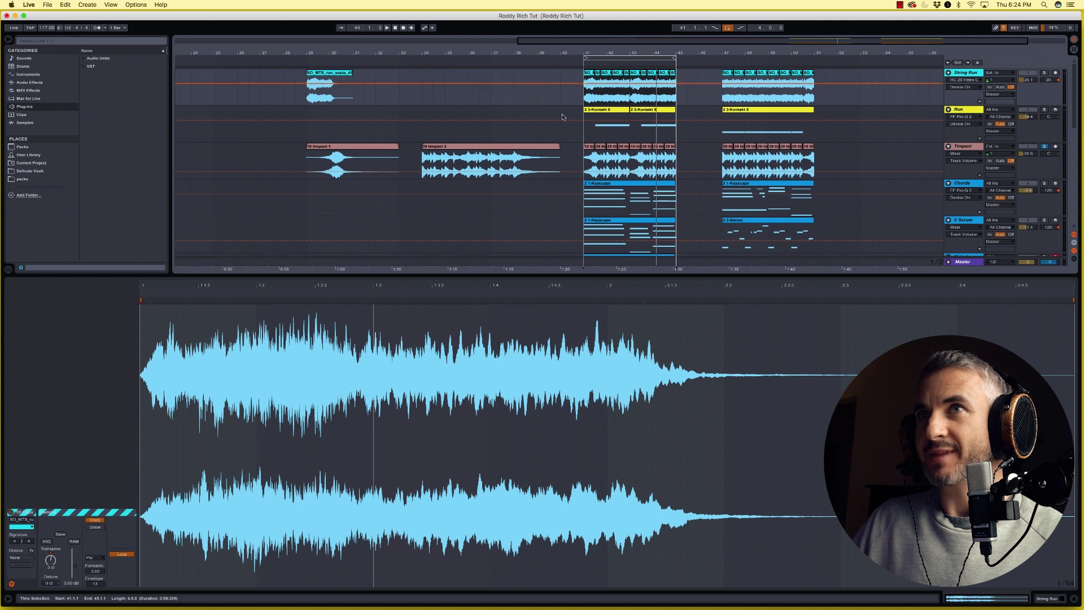
click(312, 176)
click(320, 149)
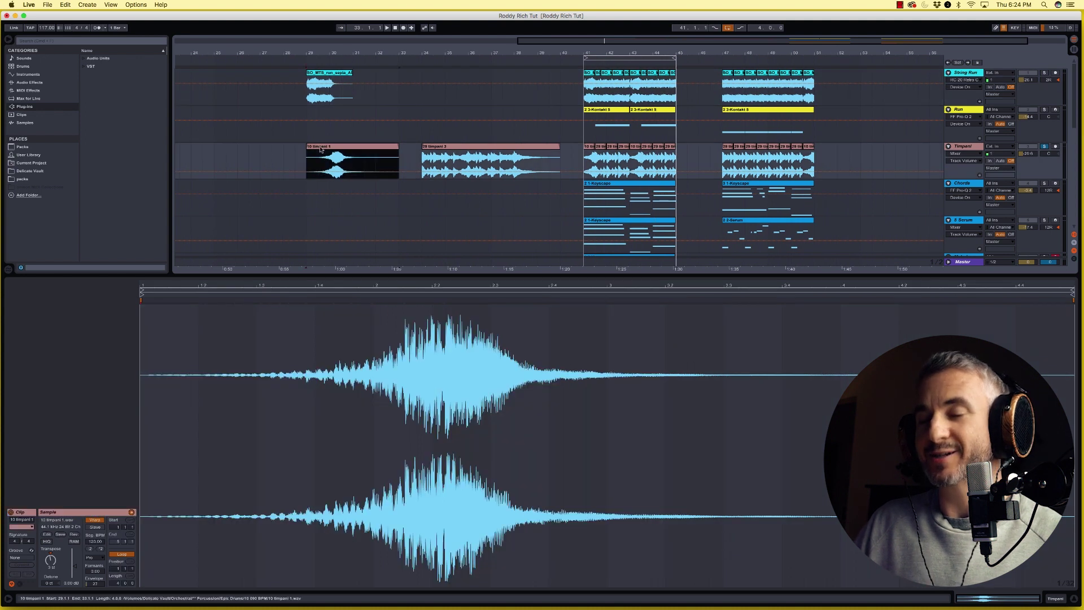
key(super+l)
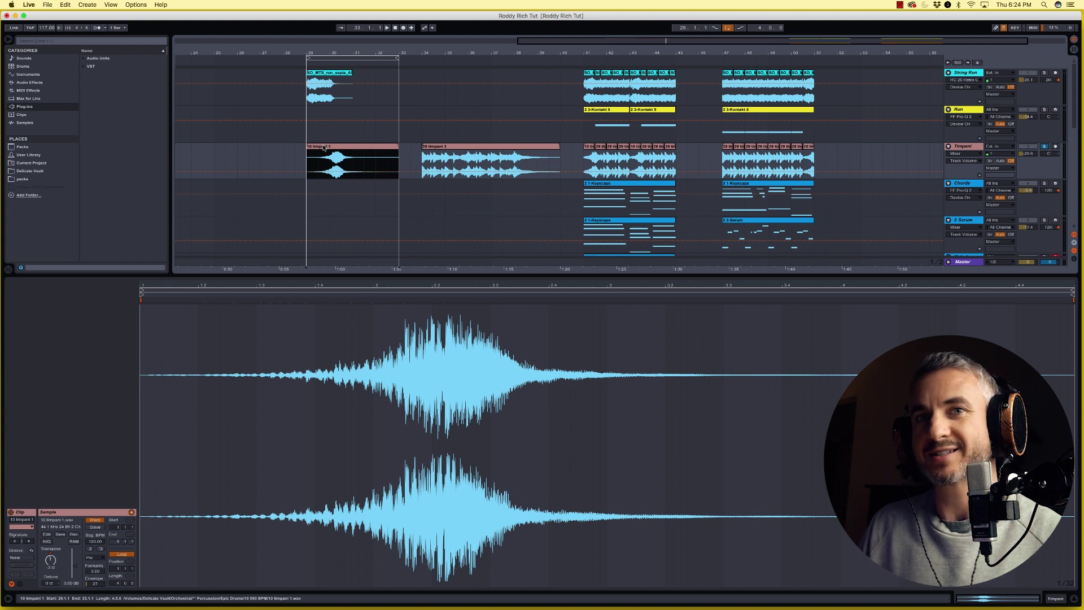
key(space)
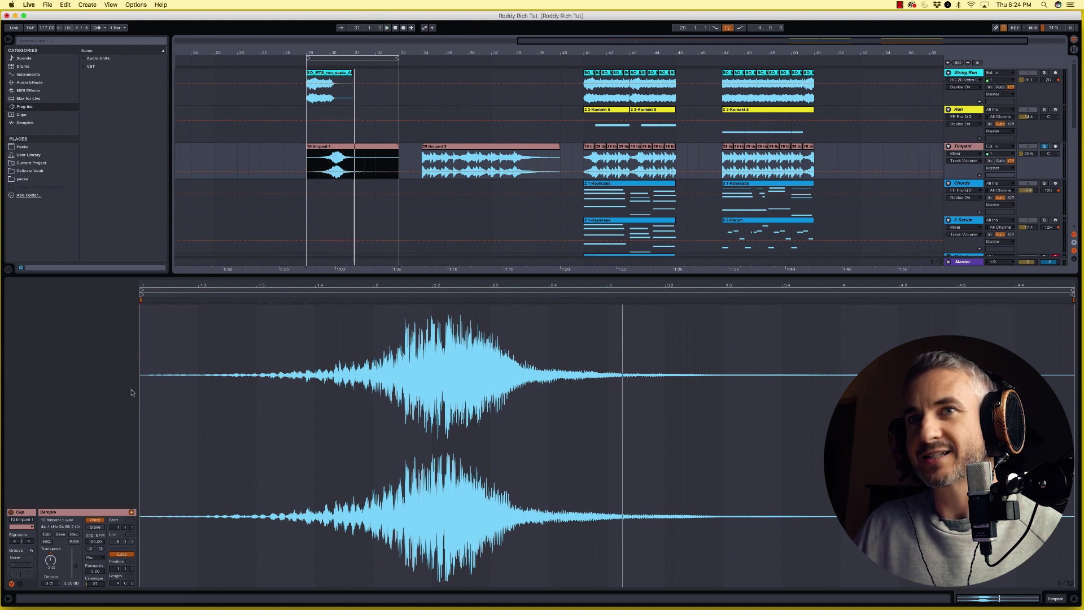
click(51, 562)
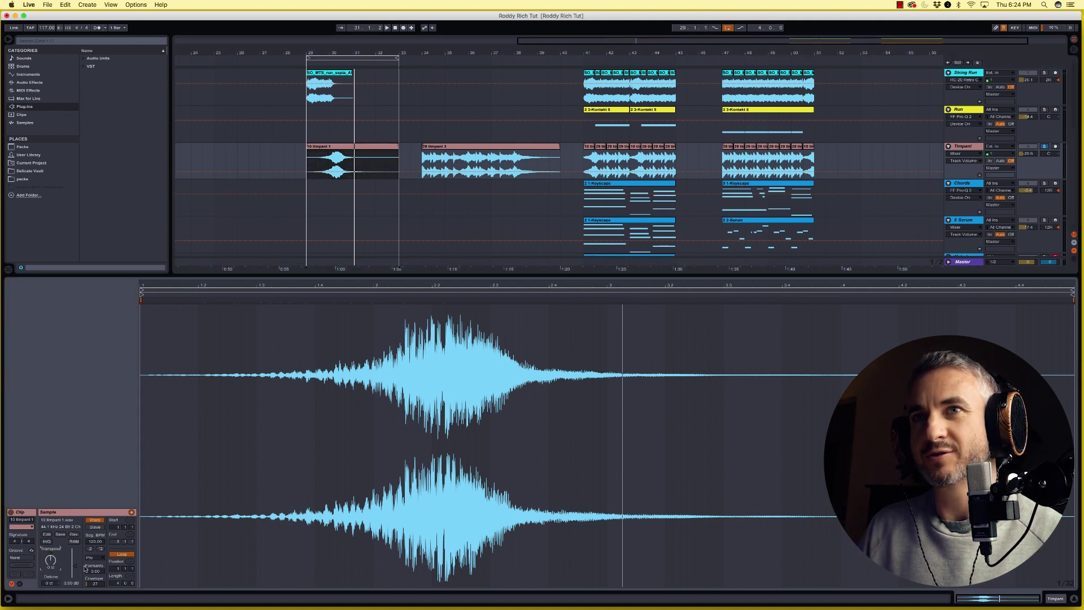
key(space)
key(space)
Shift the first timpani clip one bar earlier to bar 28, extend the loop start to match and play it with the string run
drag(337, 147, 317, 148)
scroll(295, 199, up, 6)
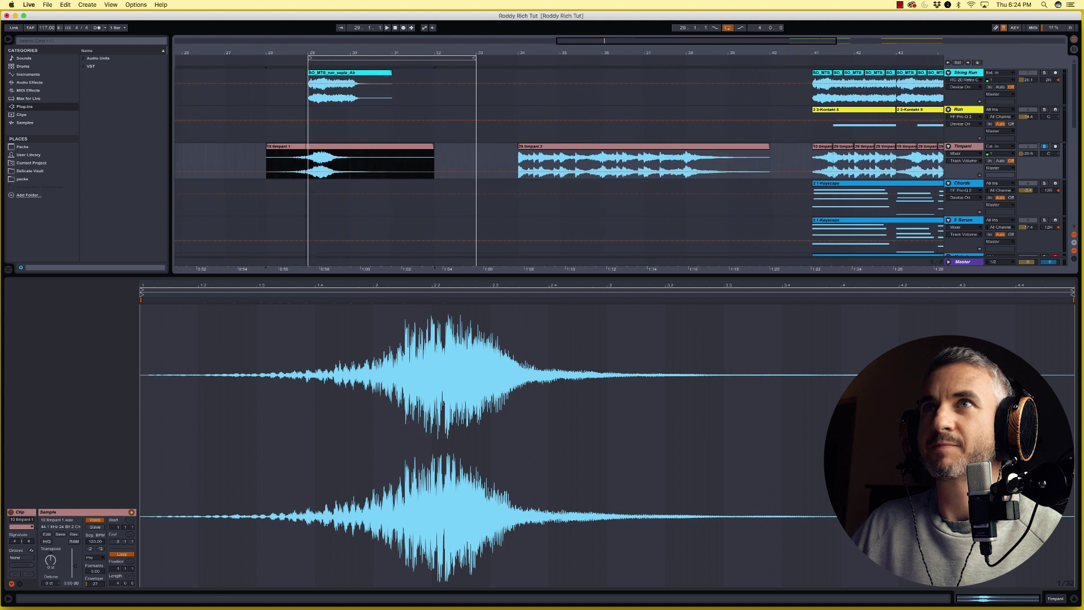
drag(337, 59, 258, 64)
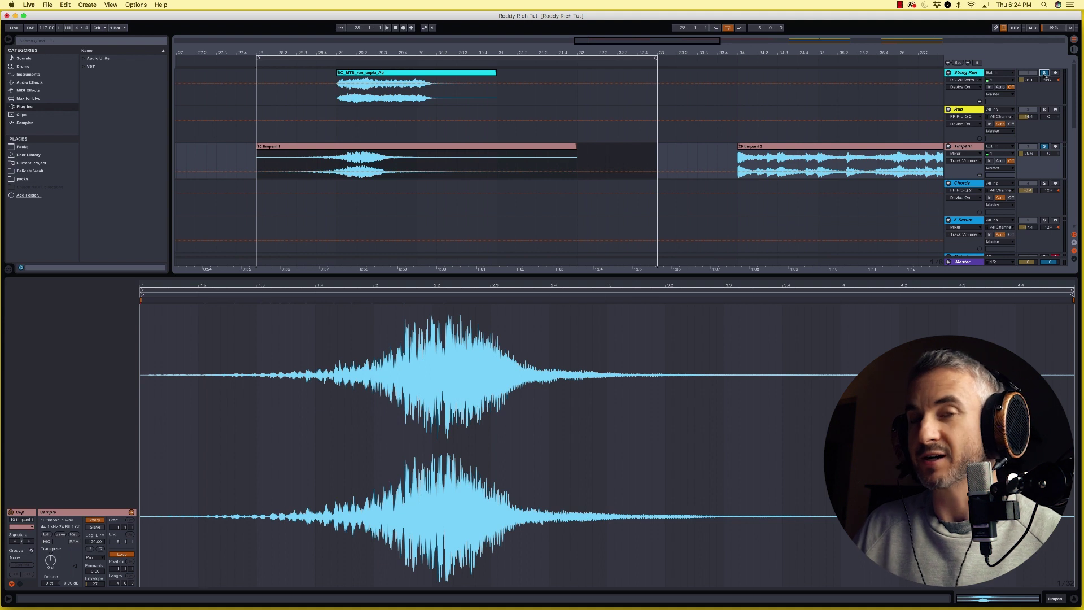
key(space)
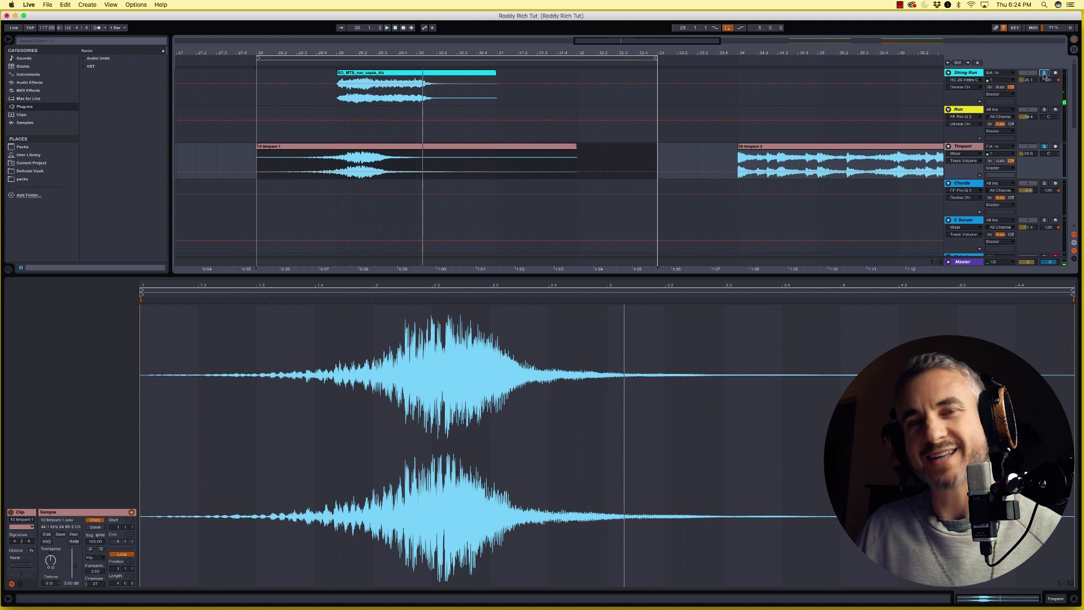
Check the first timpani clip's transposition and play it again together with the string run
click(361, 146)
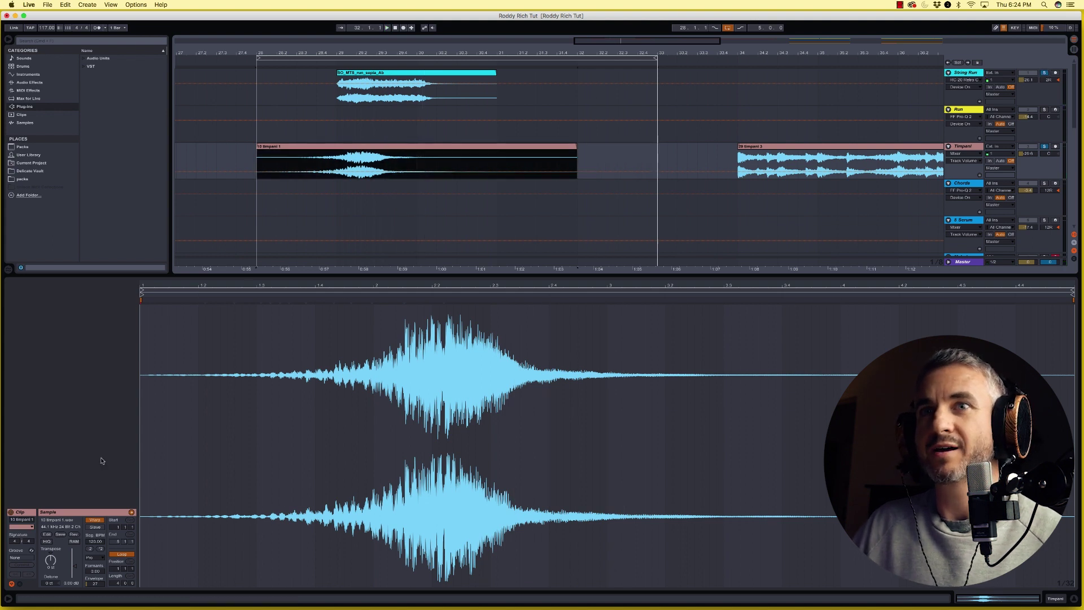
drag(51, 560, 51, 559)
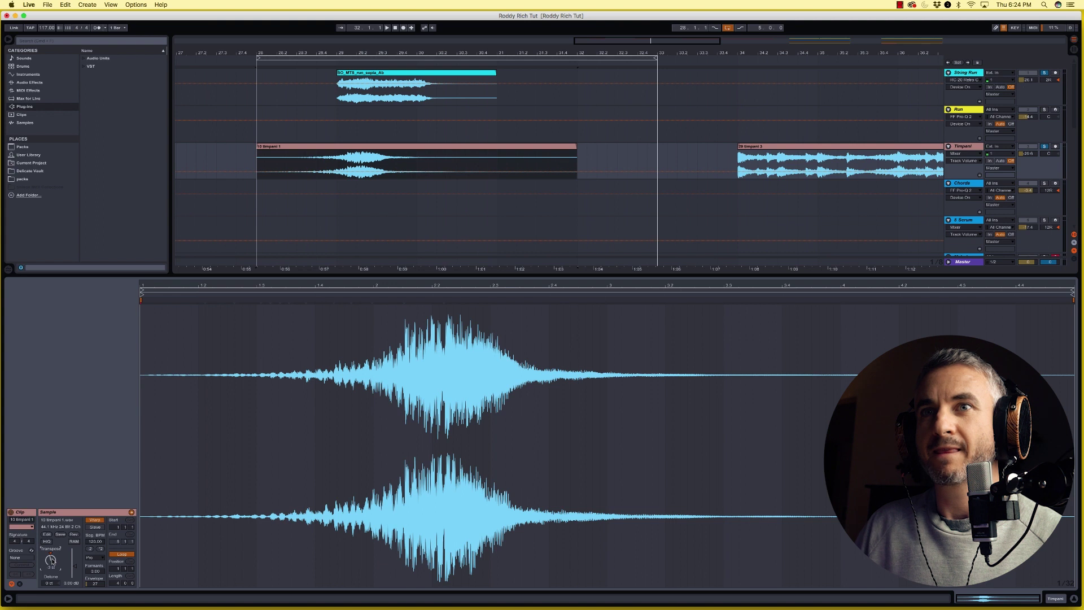
key(space)
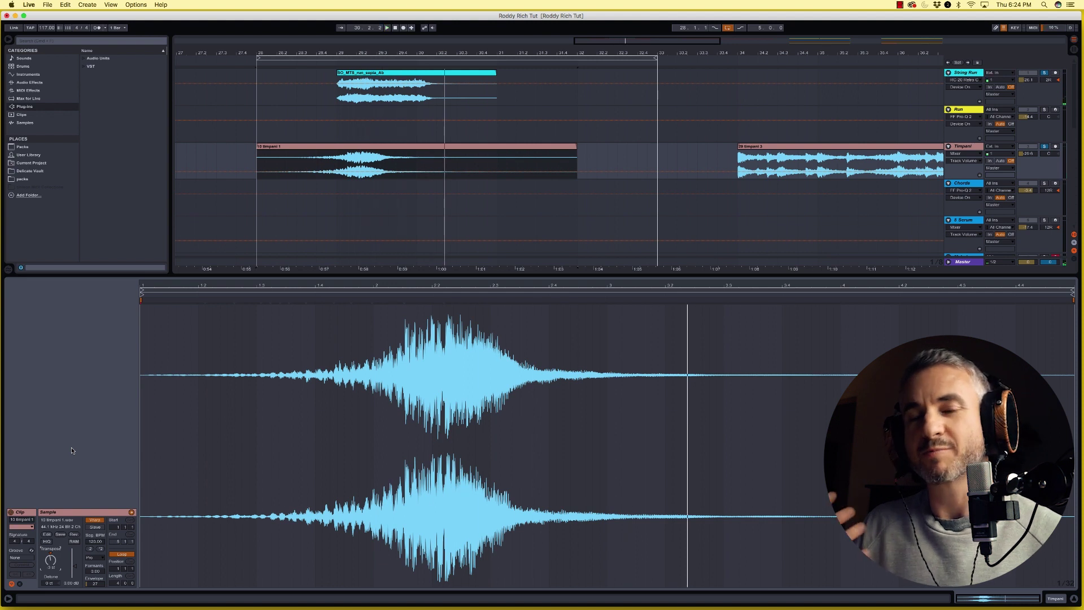
key(space)
Loop the second timpani clip at bar 34 and play it back
drag(698, 59, 525, 16)
click(601, 148)
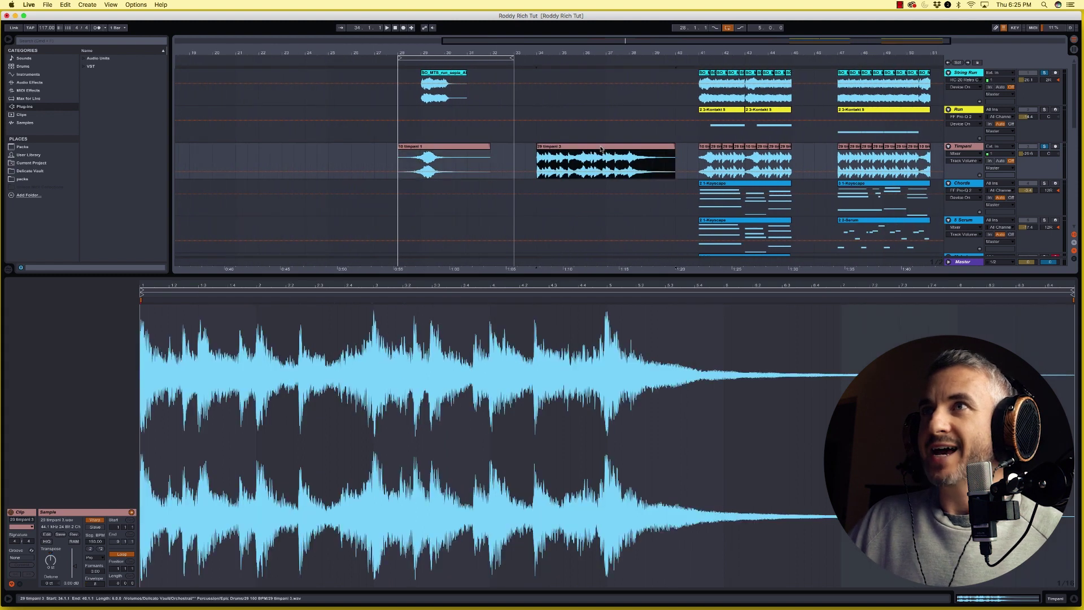
key(super+l)
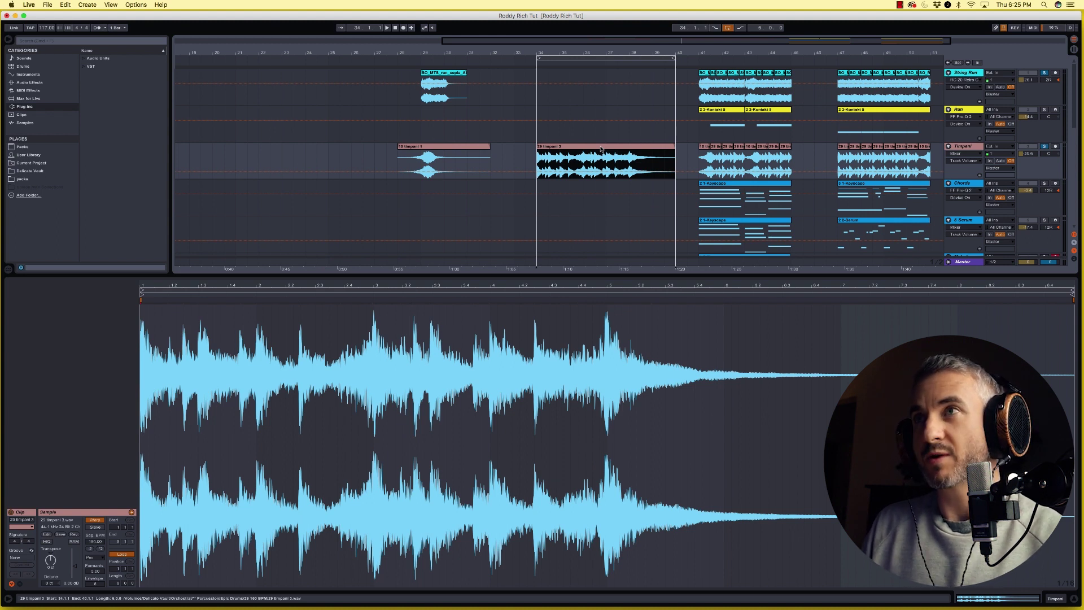
key(space)
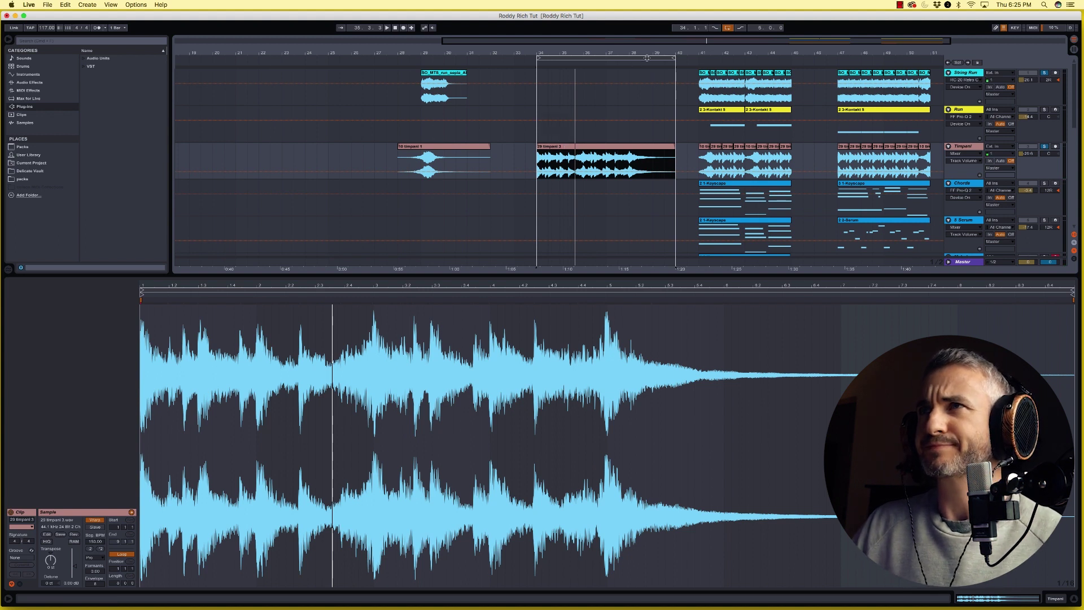
Set the loop to the four bars from bar 41 and play the chopped timpani with the string run
drag(658, 58, 773, 58)
drag(656, 58, 700, 57)
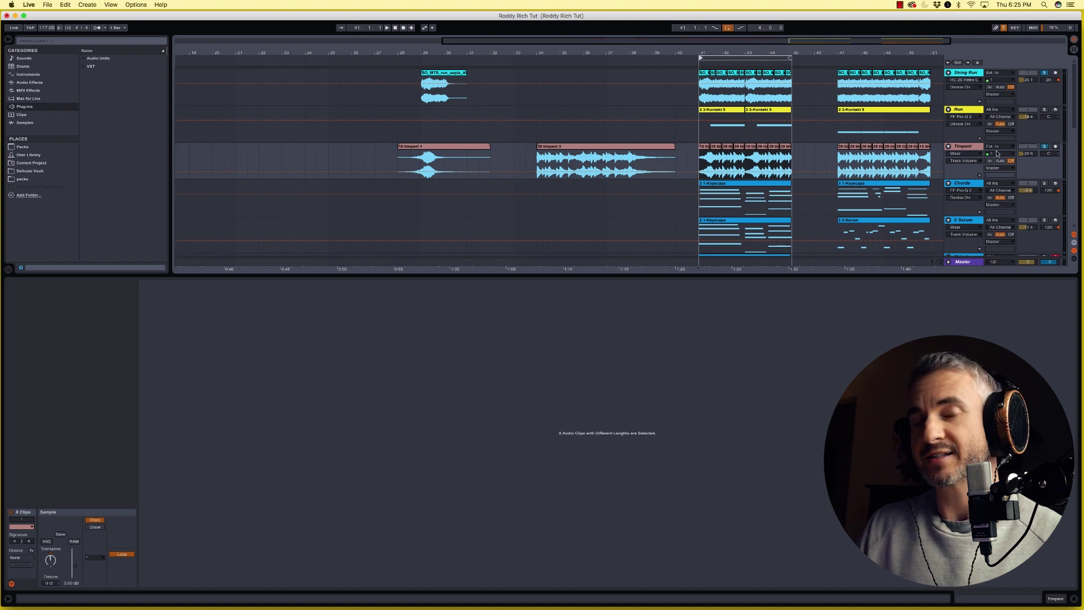
key(space)
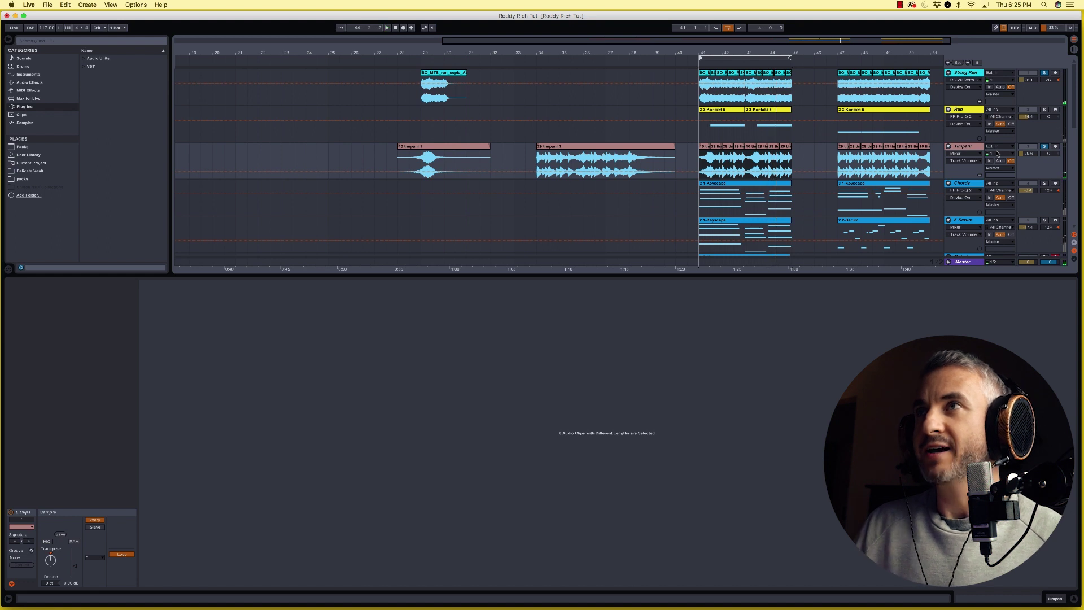
Add the Run track to the solo and show its Kontakt instrument window, moved clear of the looped clips
click(1043, 110)
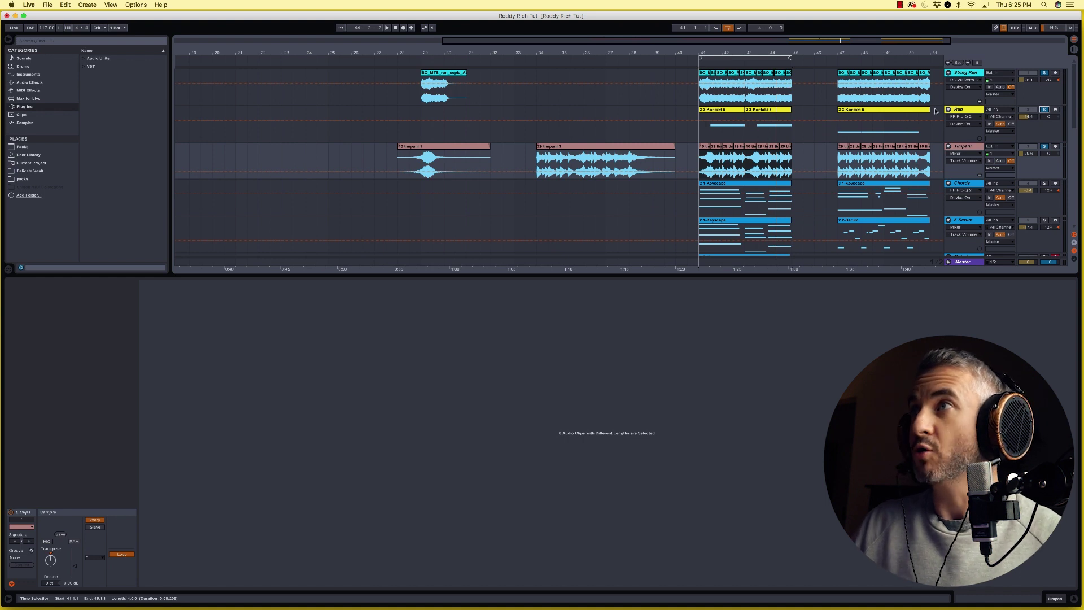
click(969, 111)
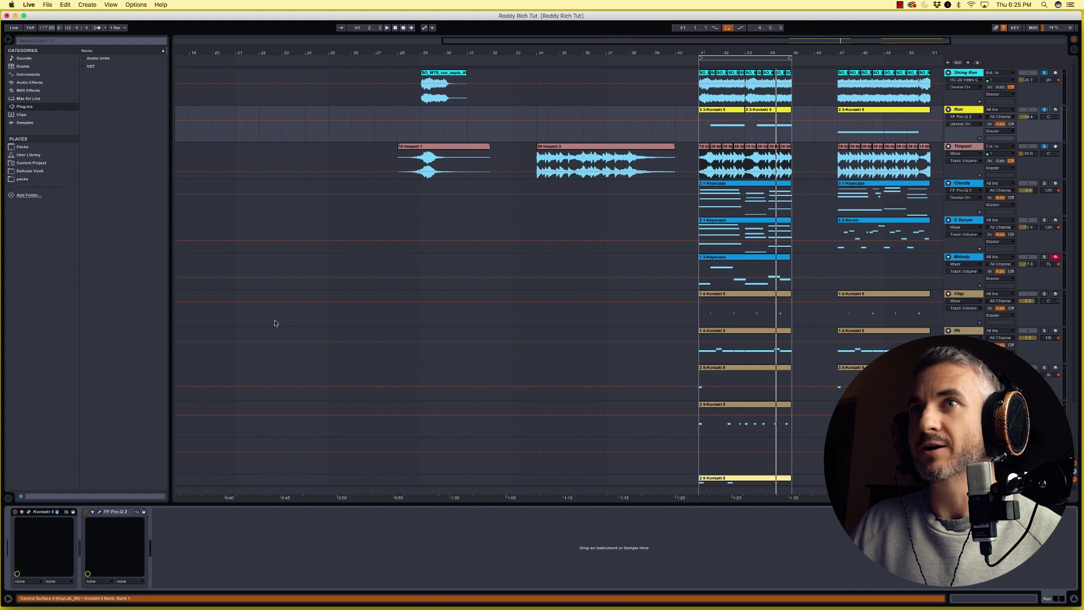
key(super+alt+p)
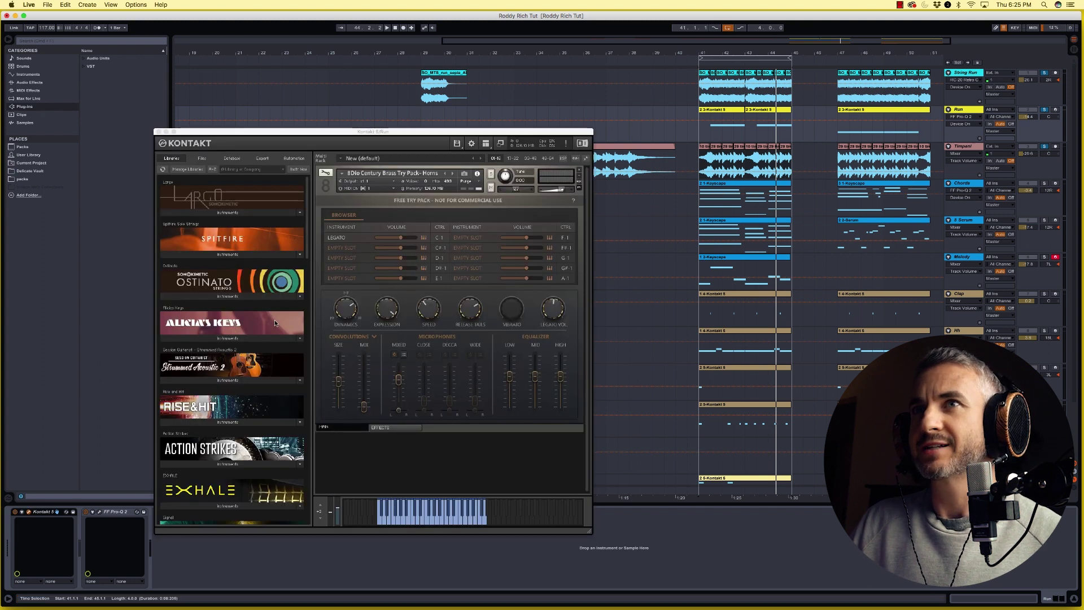
drag(350, 130, 314, 104)
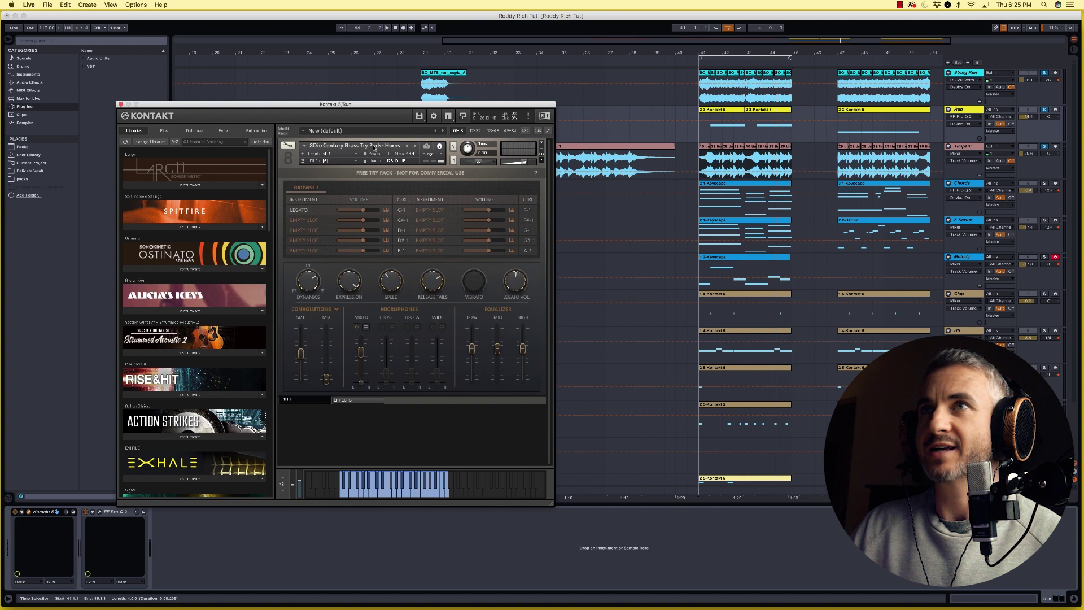
drag(336, 105, 305, 112)
Play the soloed string run, timpani and Run horns from bar 41
drag(734, 53, 615, 86)
click(542, 138)
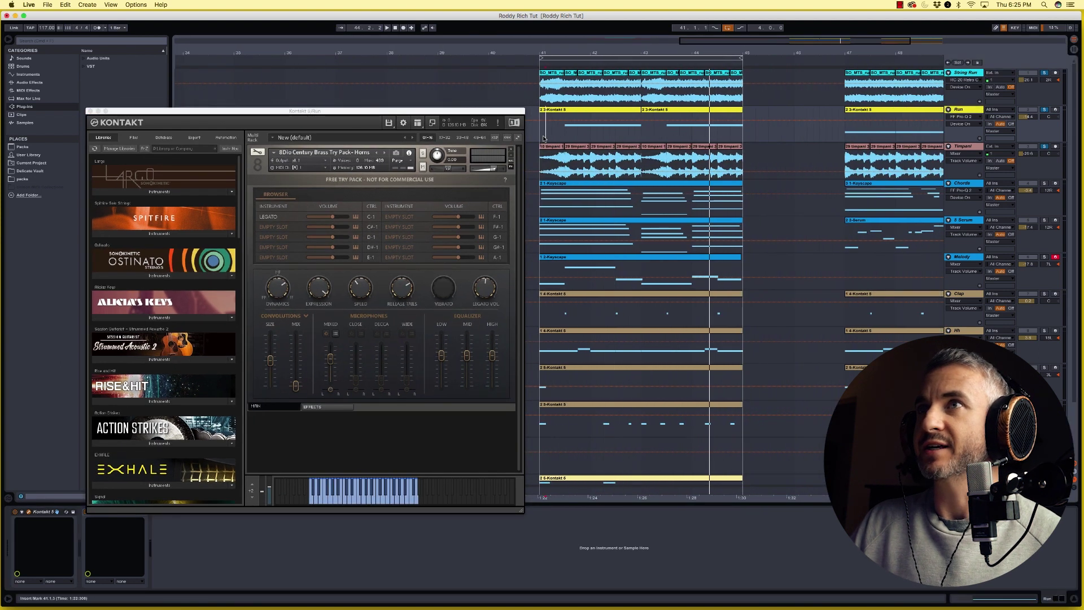
key(space)
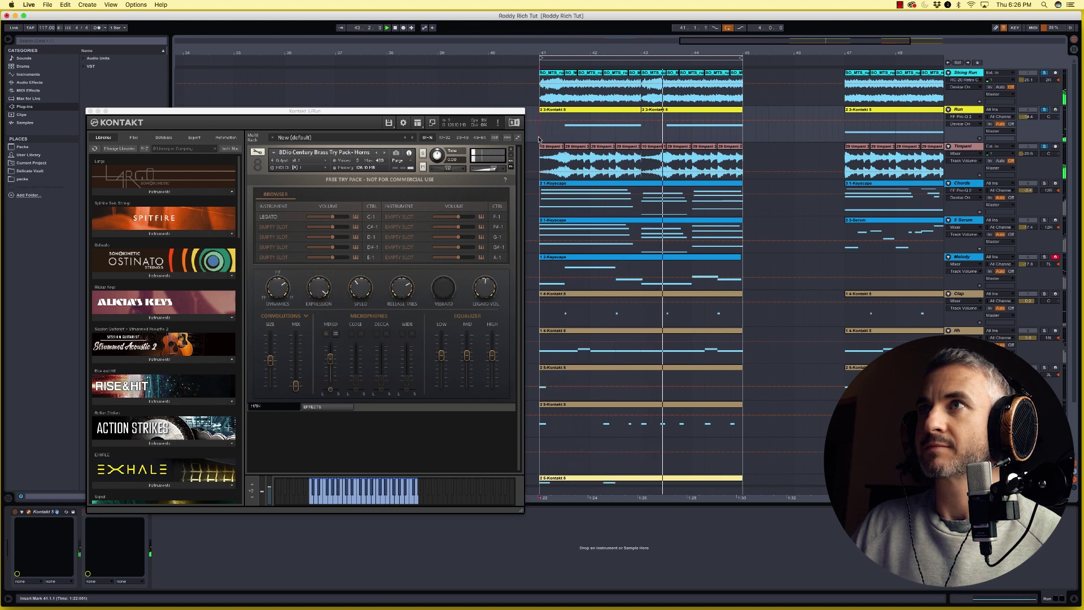
Close the Kontakt window and open the Run track's FF Pro-Q 2 equalizer
click(89, 110)
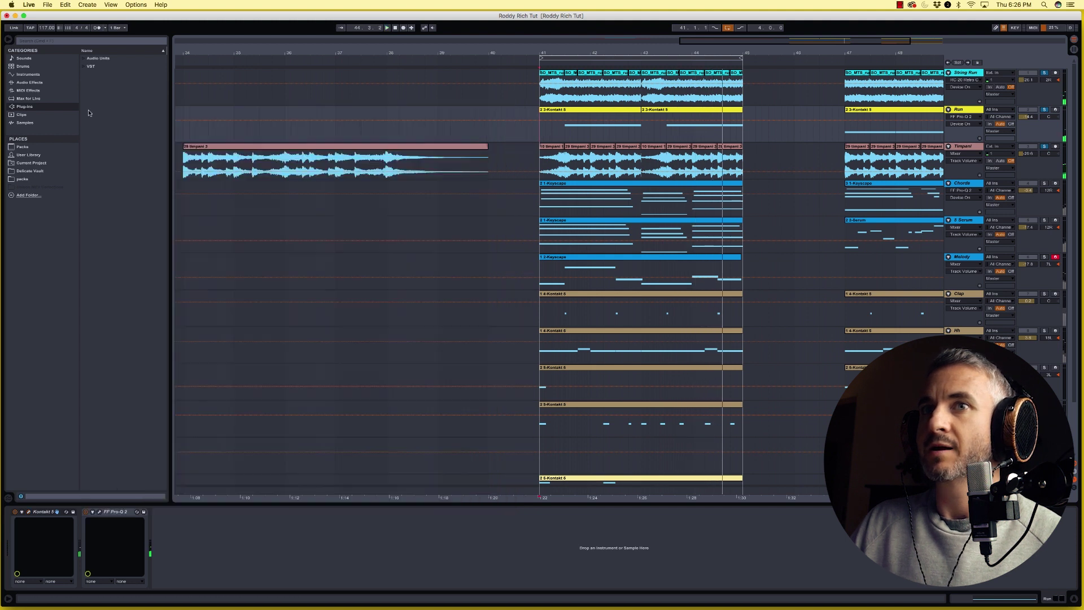
click(99, 512)
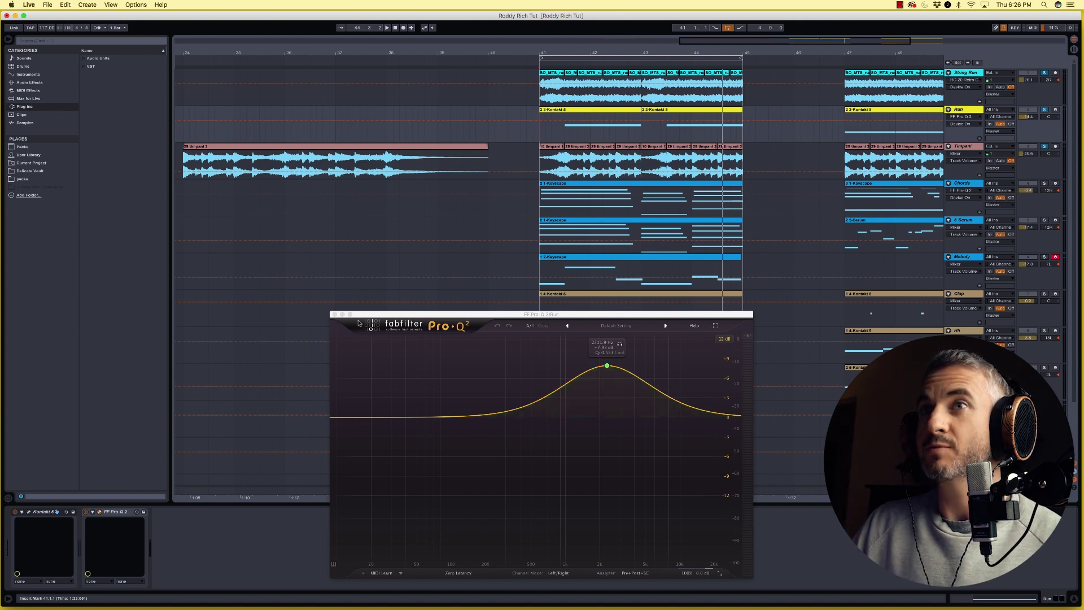
Close the Run track's equalizer, show the String Run's RC-20 Retro Color window and check its Noise amount
click(334, 314)
click(967, 76)
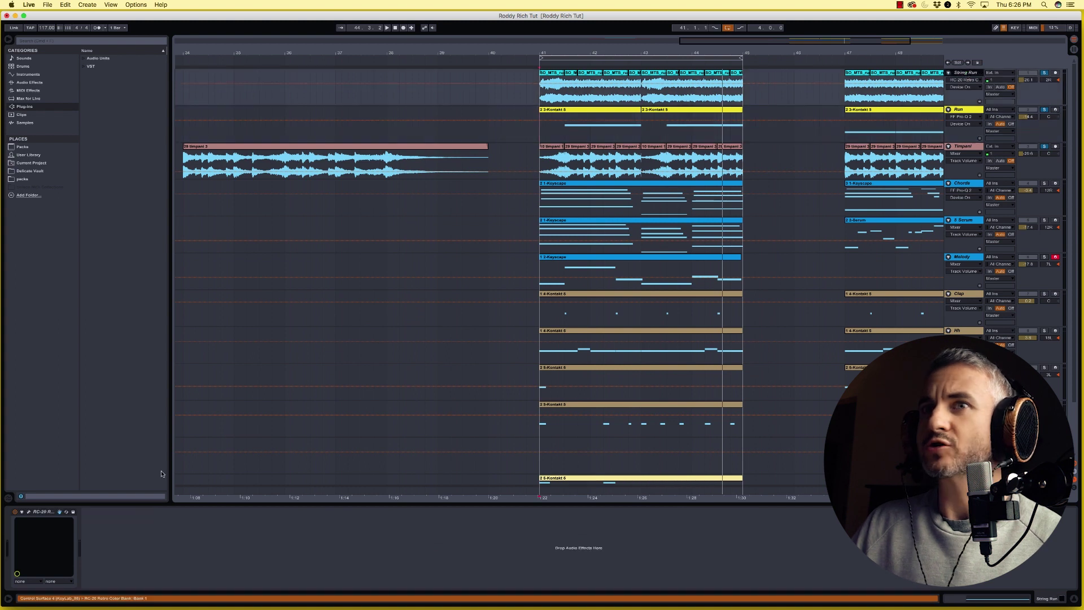
click(30, 512)
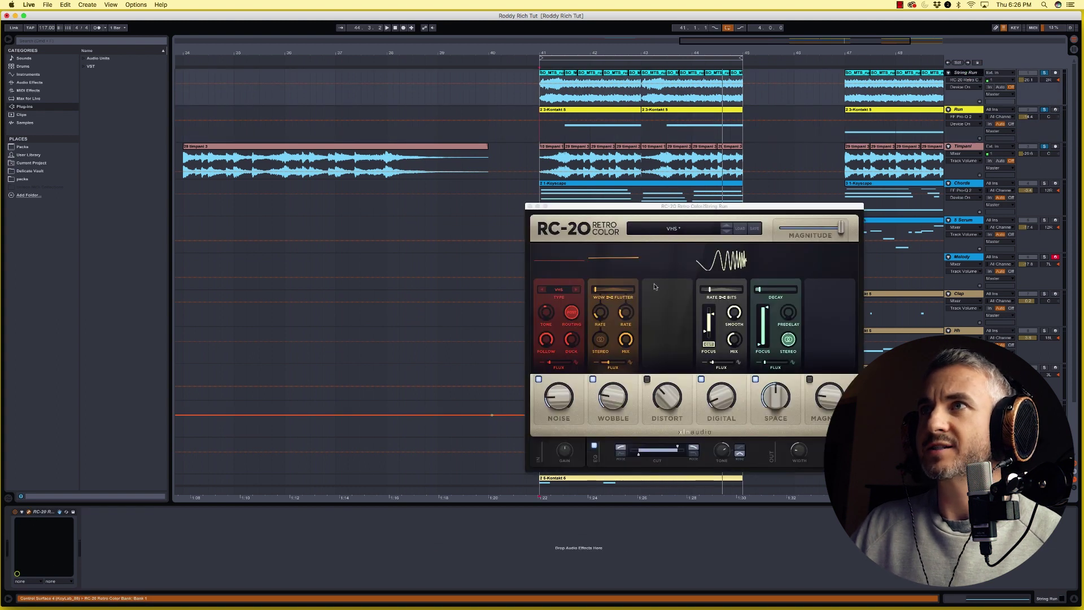
drag(674, 202, 477, 173)
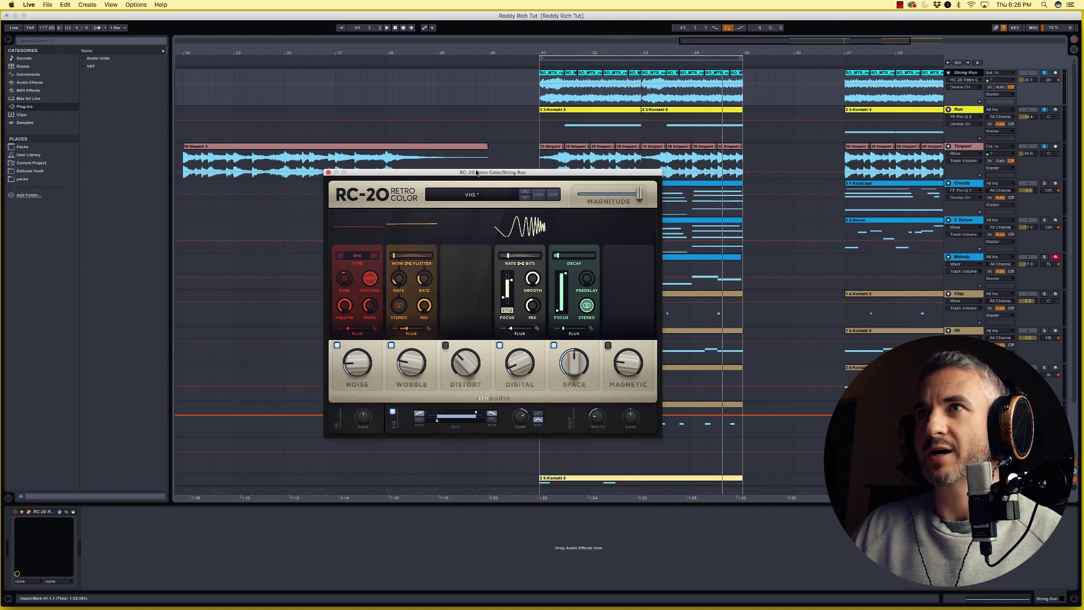
drag(476, 172, 490, 193)
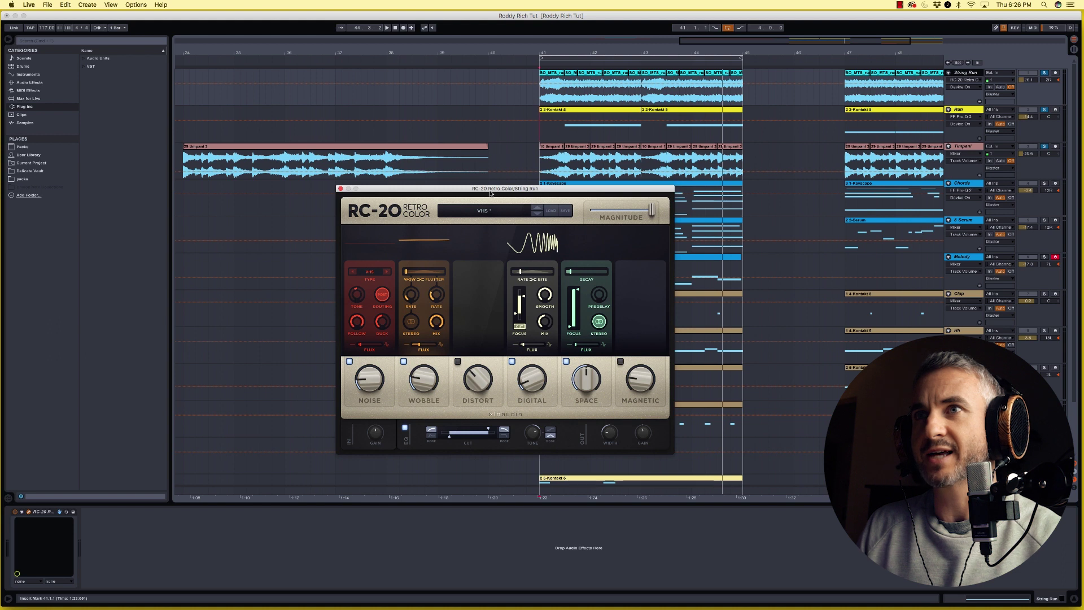
click(371, 382)
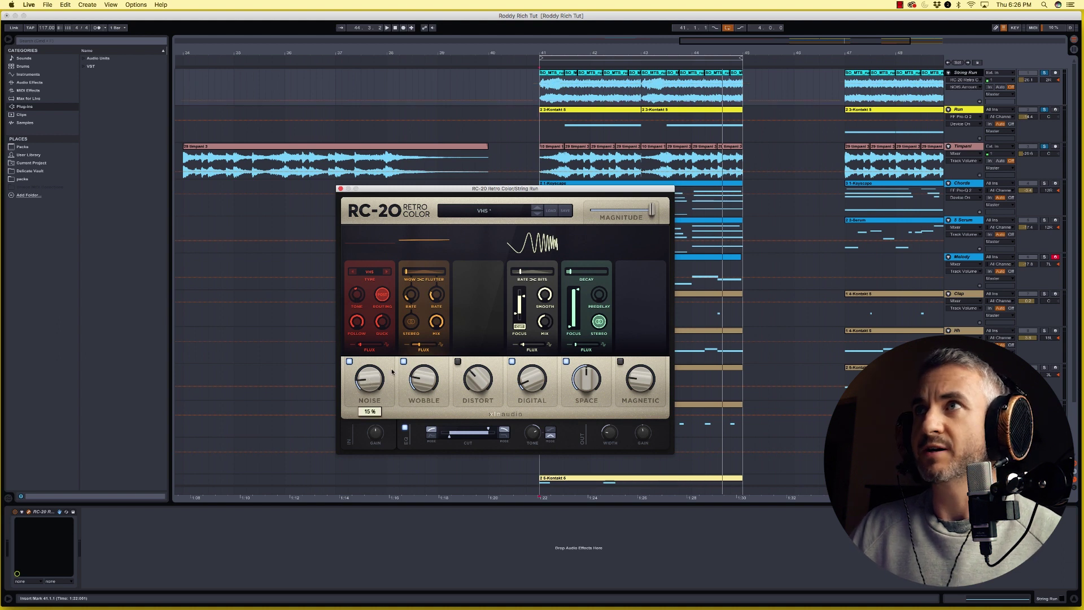
Solo the String Run, bypass its RC-20 Retro Color and play it dry, with the plug-in window clear of the looped clips
click(1044, 74)
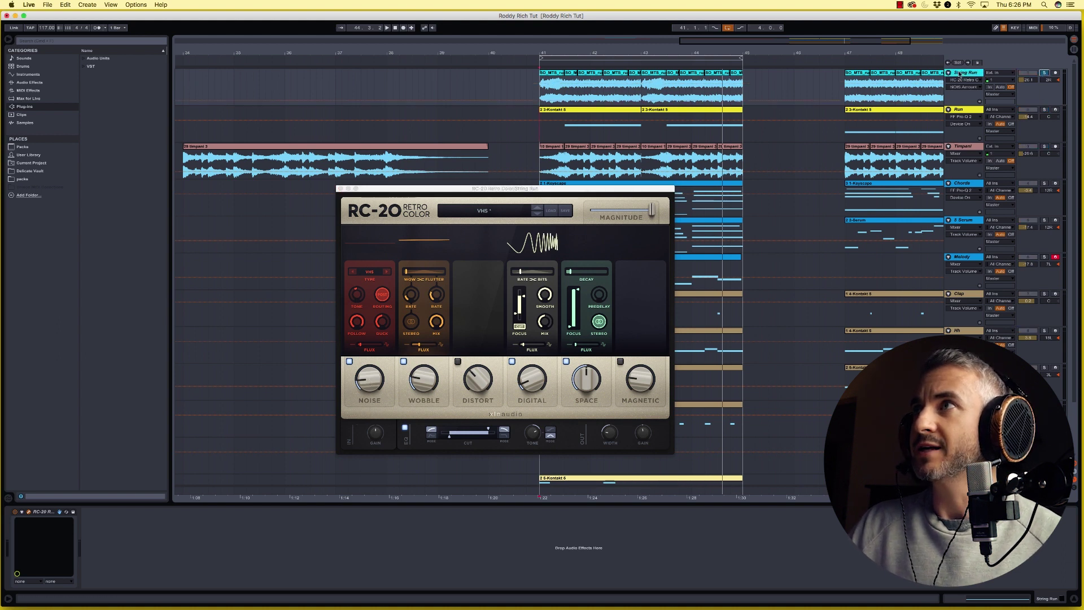
click(13, 512)
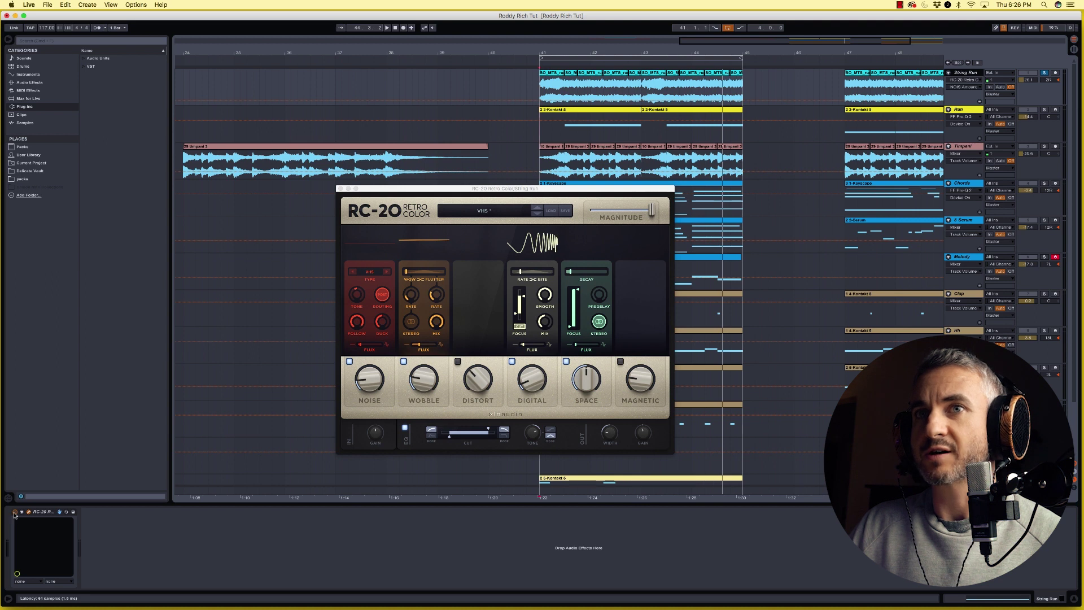
key(space)
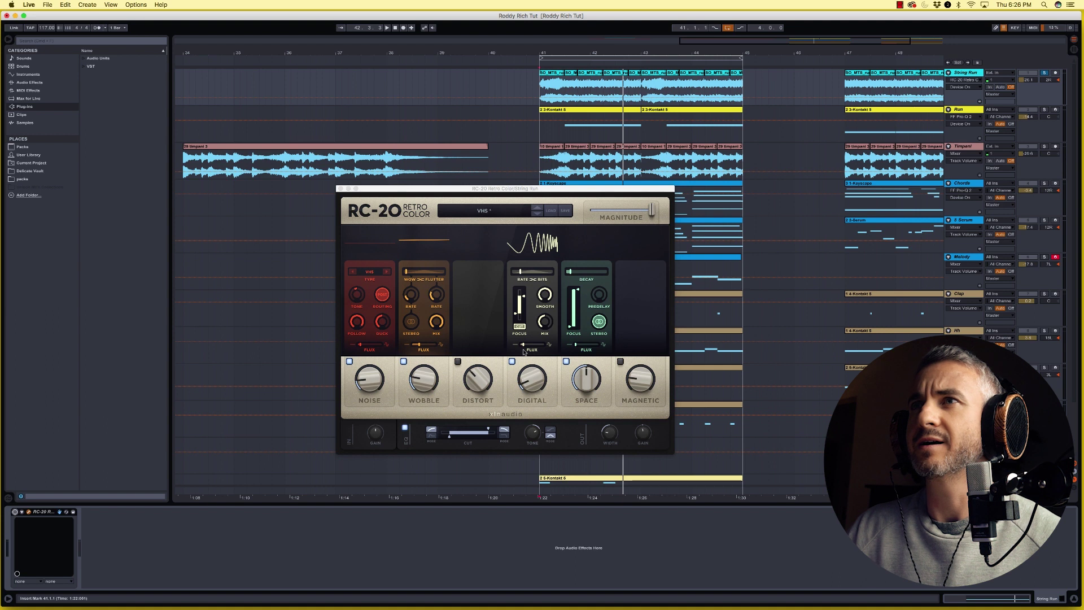
drag(529, 191, 392, 186)
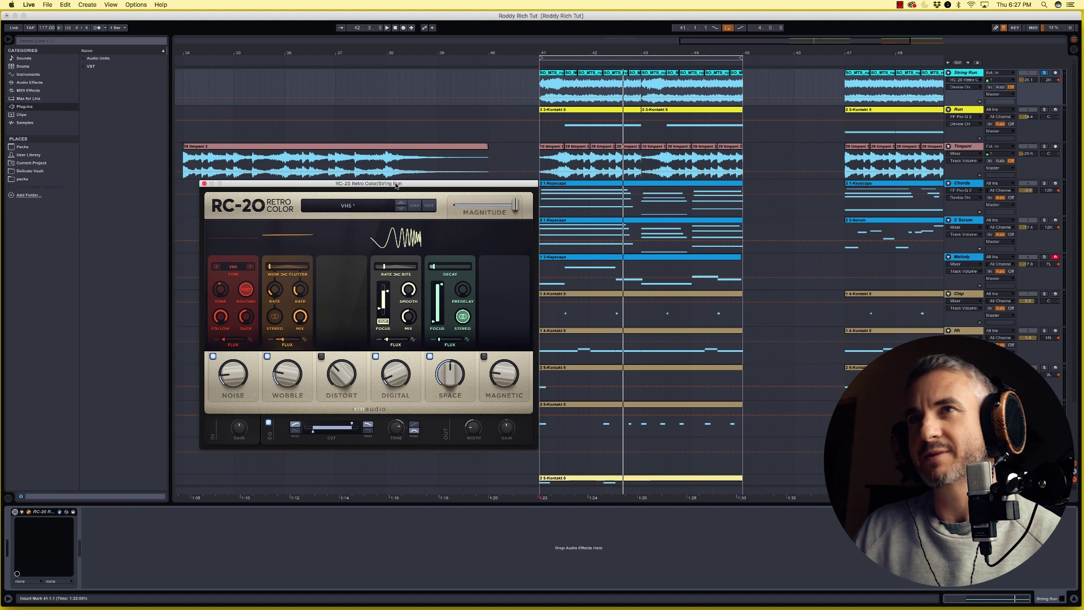
Toggle RC-20's Space module off and on, re-enable the plug-in and play the String Run with the effect
click(430, 357)
click(429, 357)
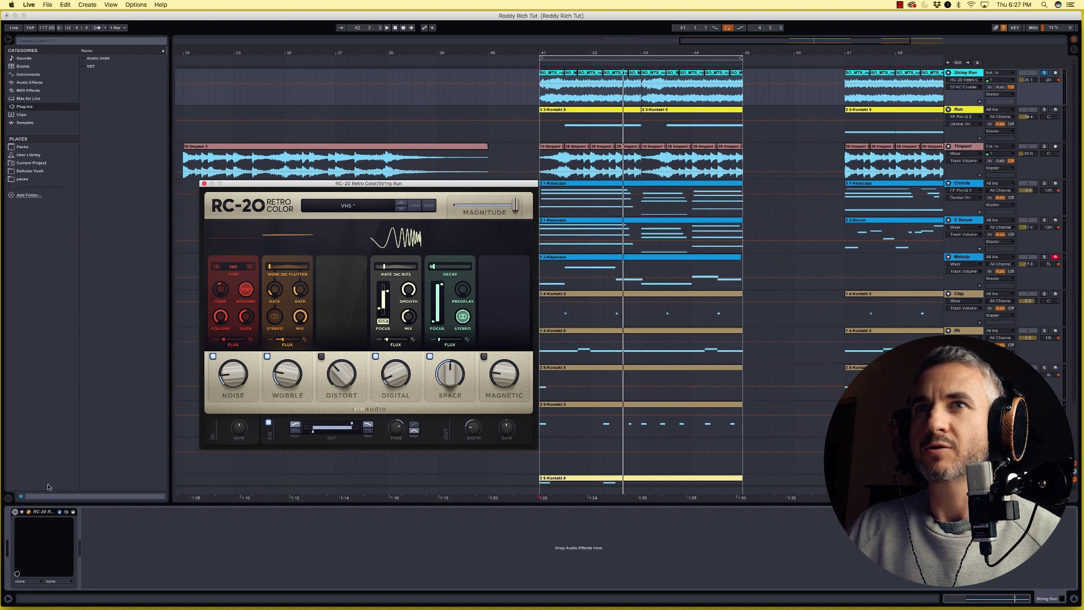
click(15, 513)
key(space)
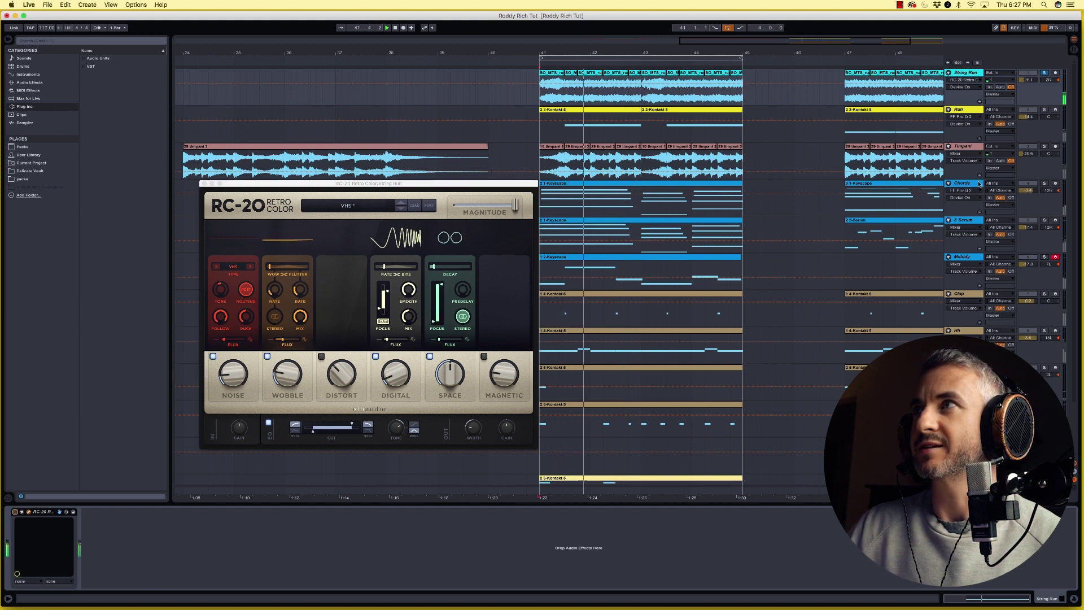
Add the Run and Timpani tracks to the solo during playback and close the RC-20 window
super+click(1044, 109)
super+click(1045, 146)
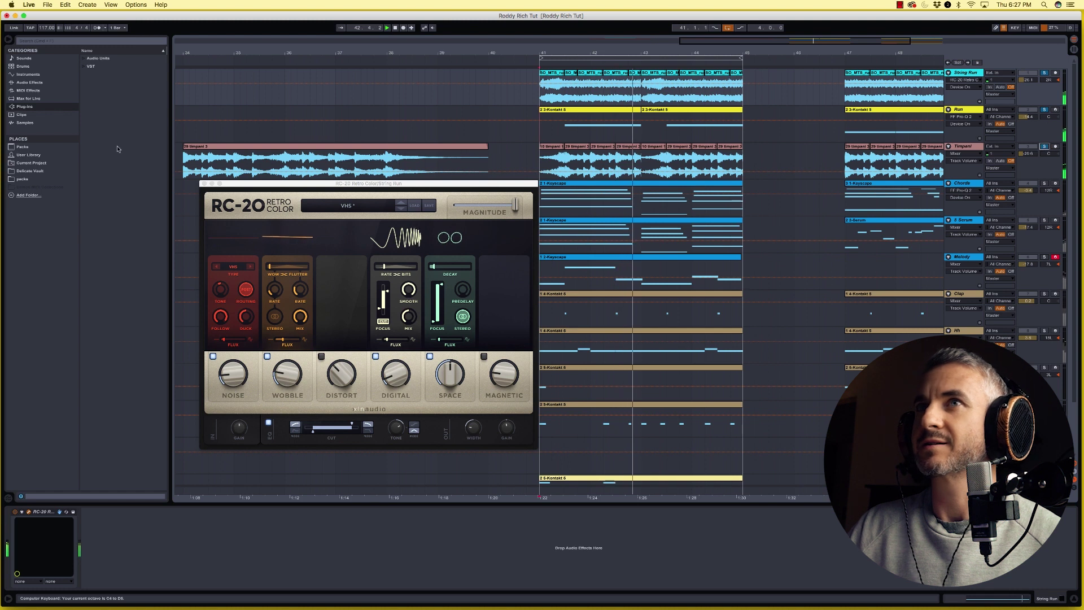
click(204, 183)
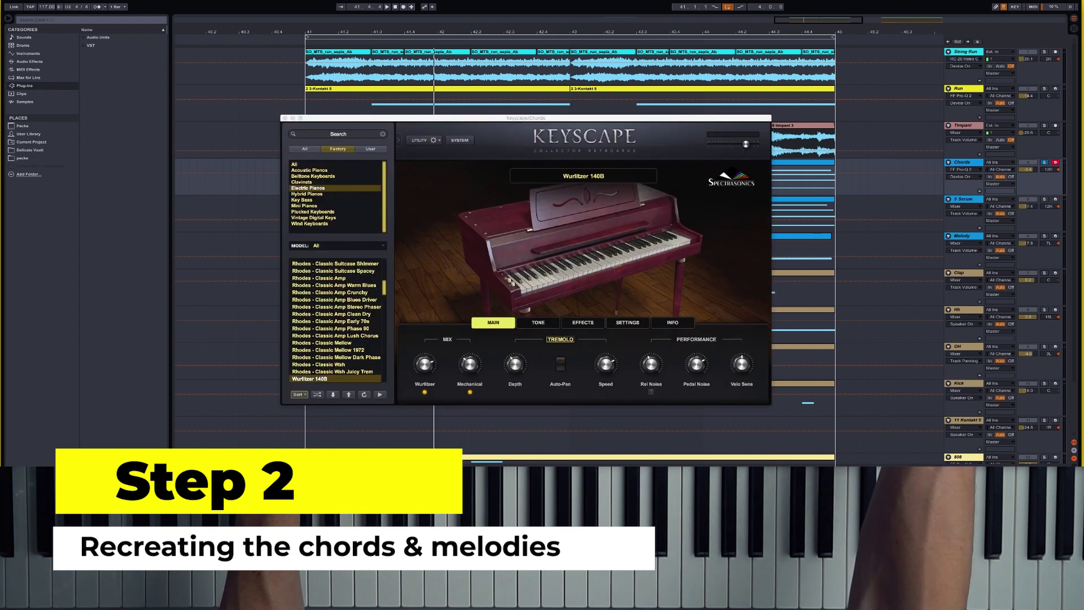
Examine the Chords track's Keyscape, FF Pro-Q 2 and RC-20 settings, then close all three plug-in windows
drag(501, 120, 477, 117)
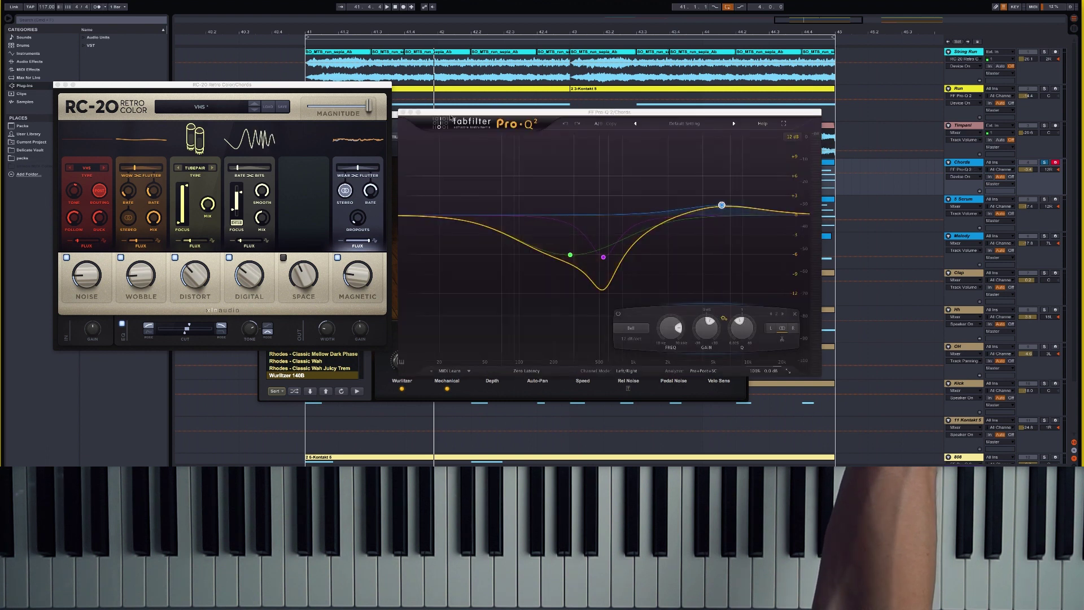
drag(449, 120, 570, 206)
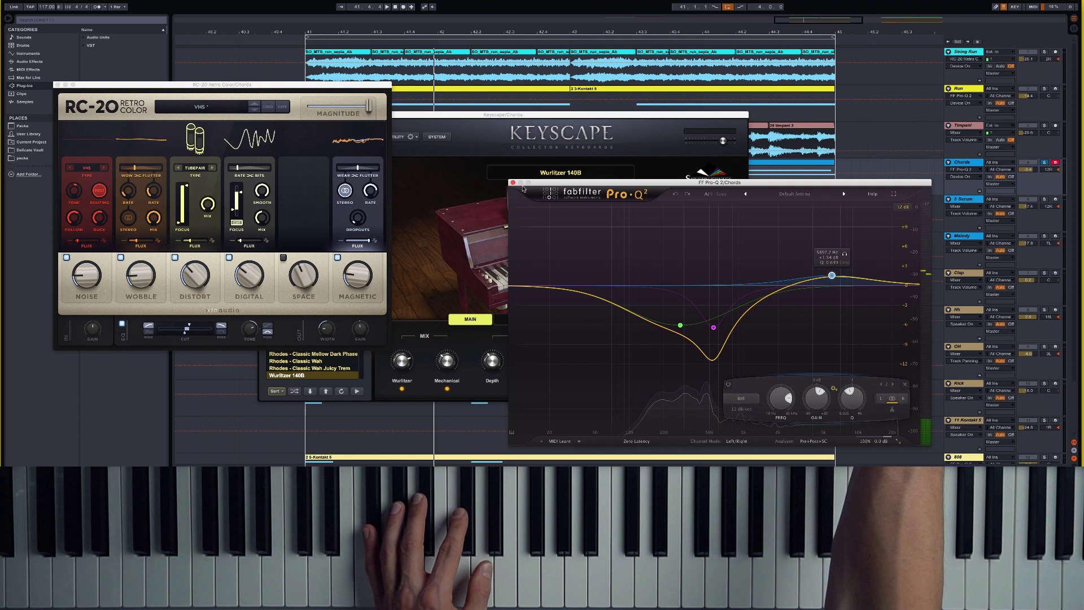
click(512, 182)
click(58, 85)
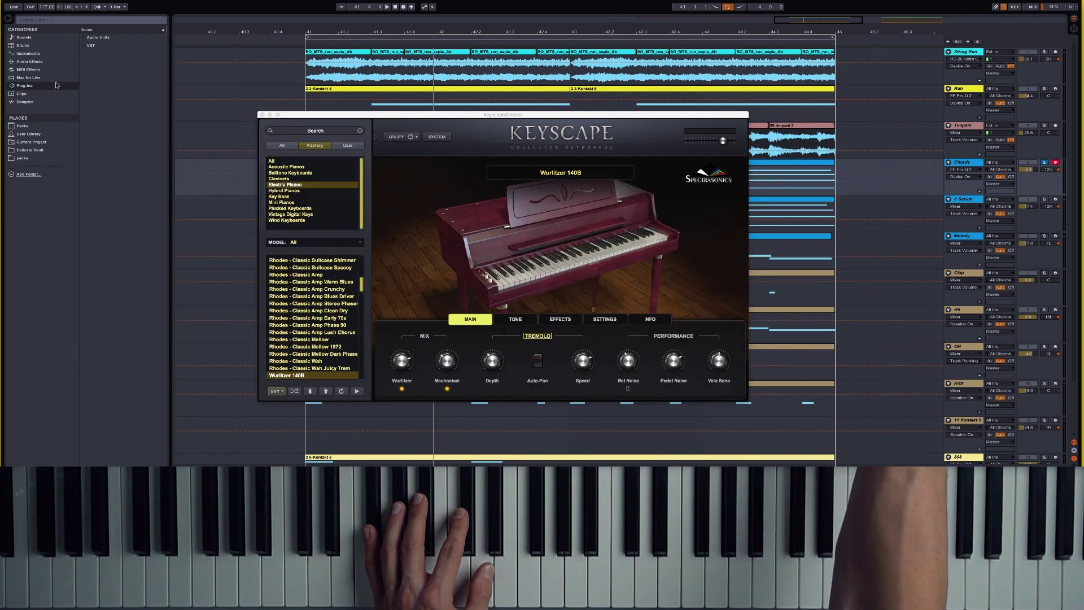
click(261, 115)
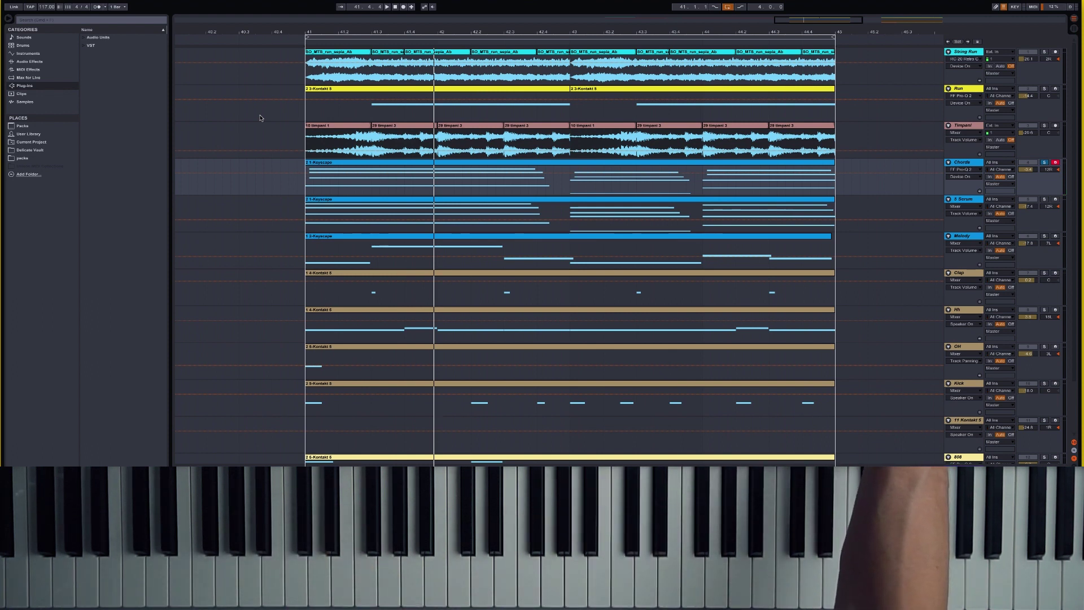
Solo the Serum track, show its synth with the KEYS - A Memory preset and arm the track for recording
click(1043, 200)
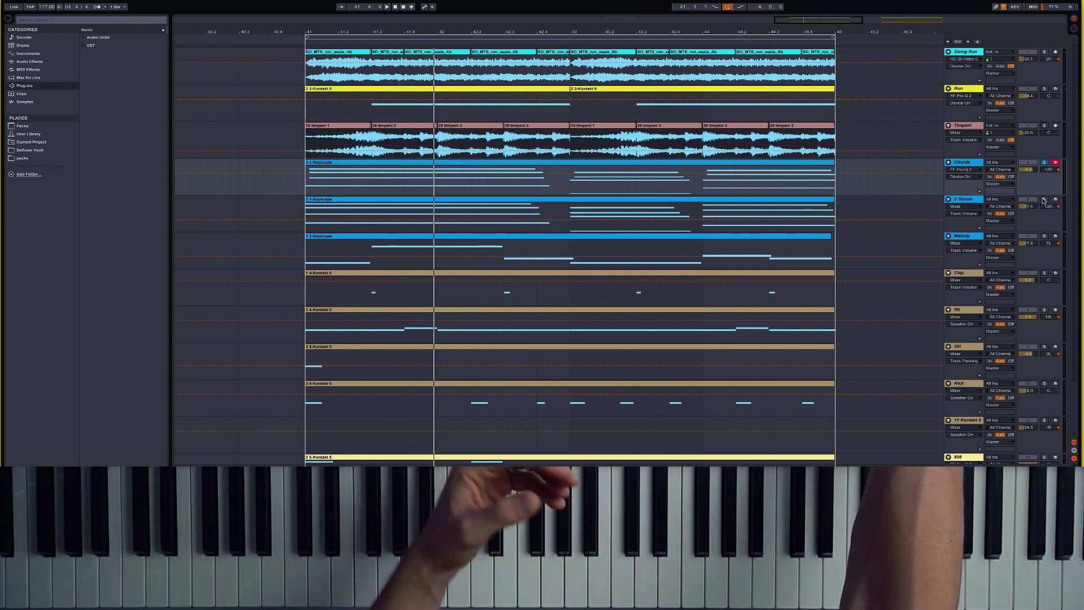
click(969, 208)
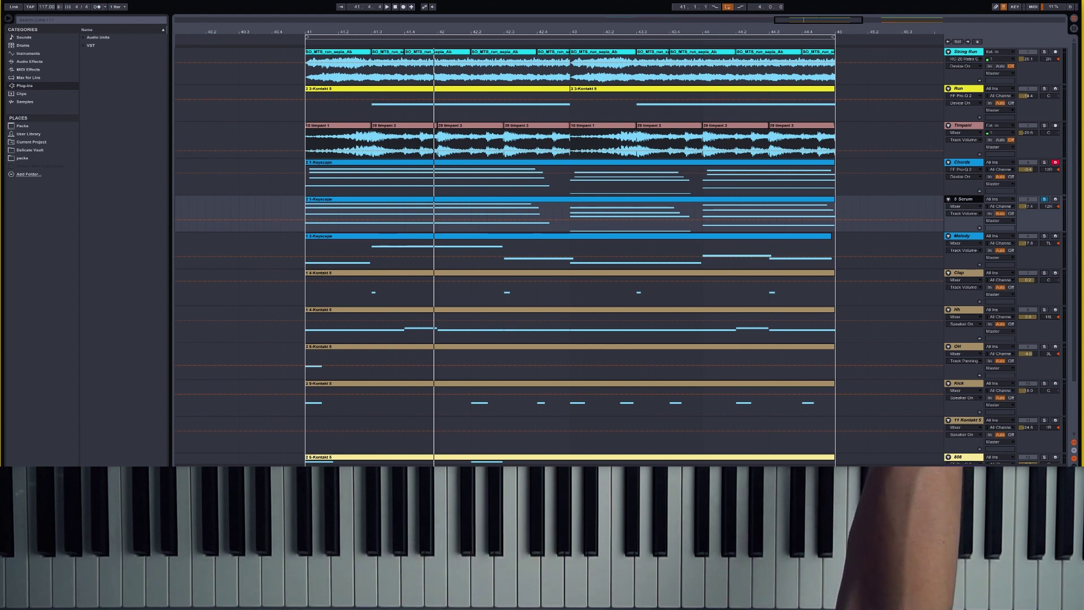
click(196, 477)
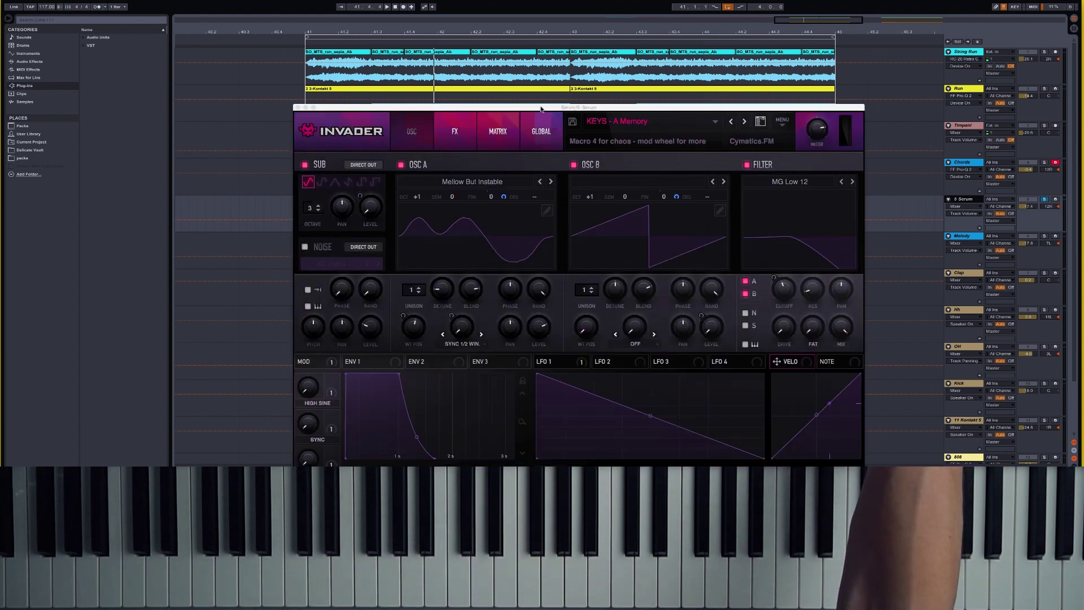
drag(569, 109, 546, 91)
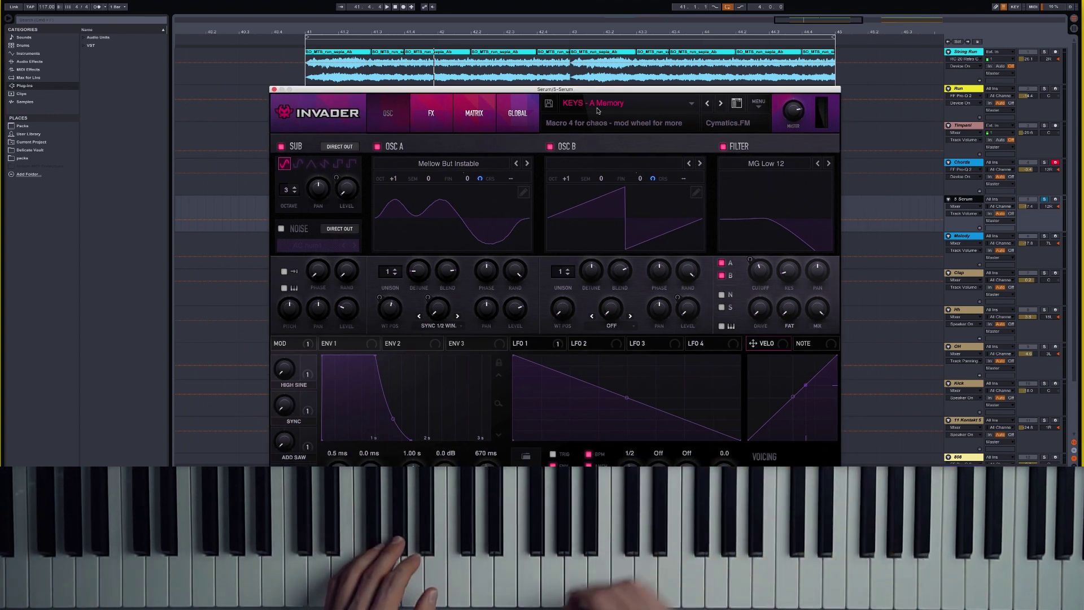
click(1056, 199)
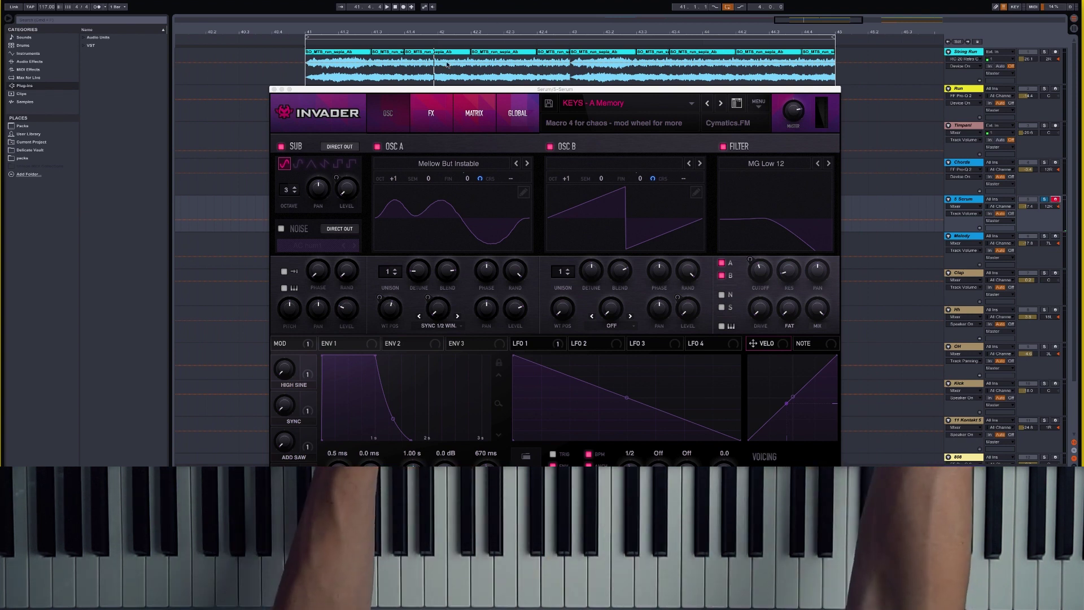
Close the synth window and examine the Serum track's RC-20 Retro Color and LFOTool effects
click(275, 89)
click(949, 200)
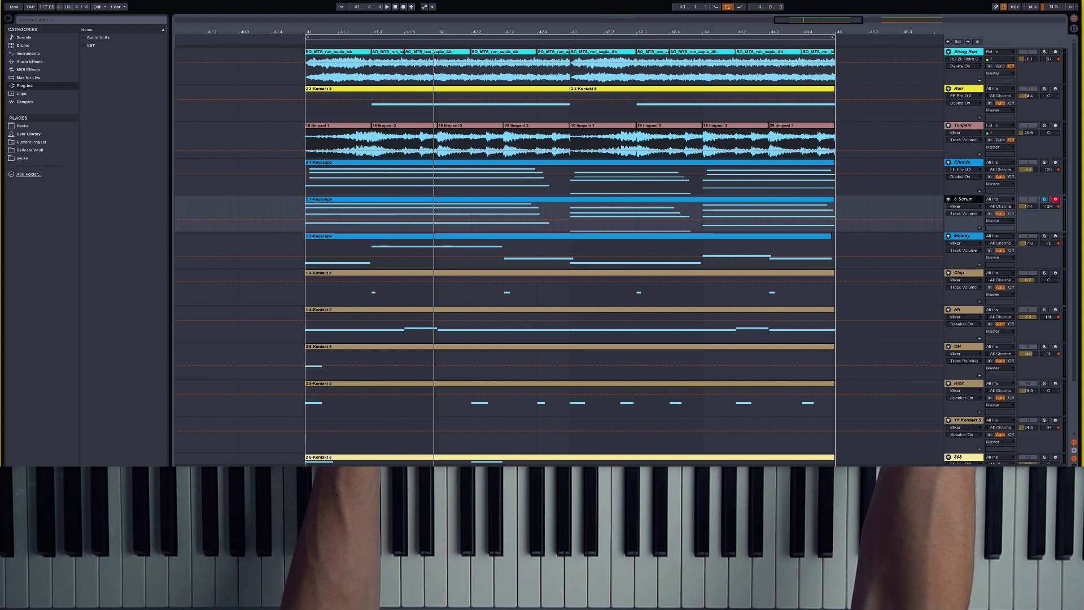
click(226, 516)
drag(344, 94, 315, 104)
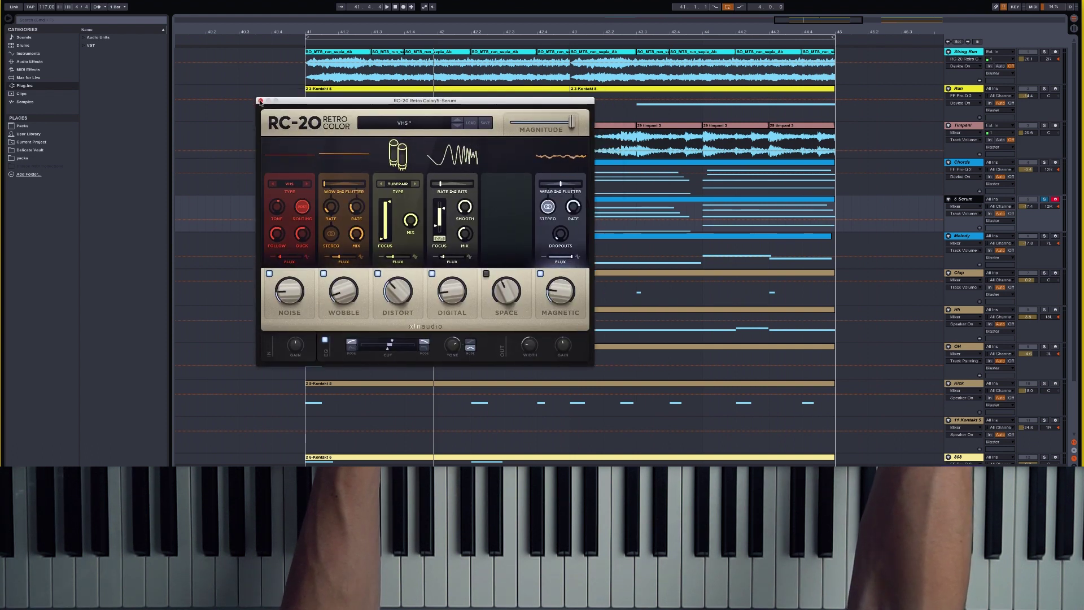
click(260, 101)
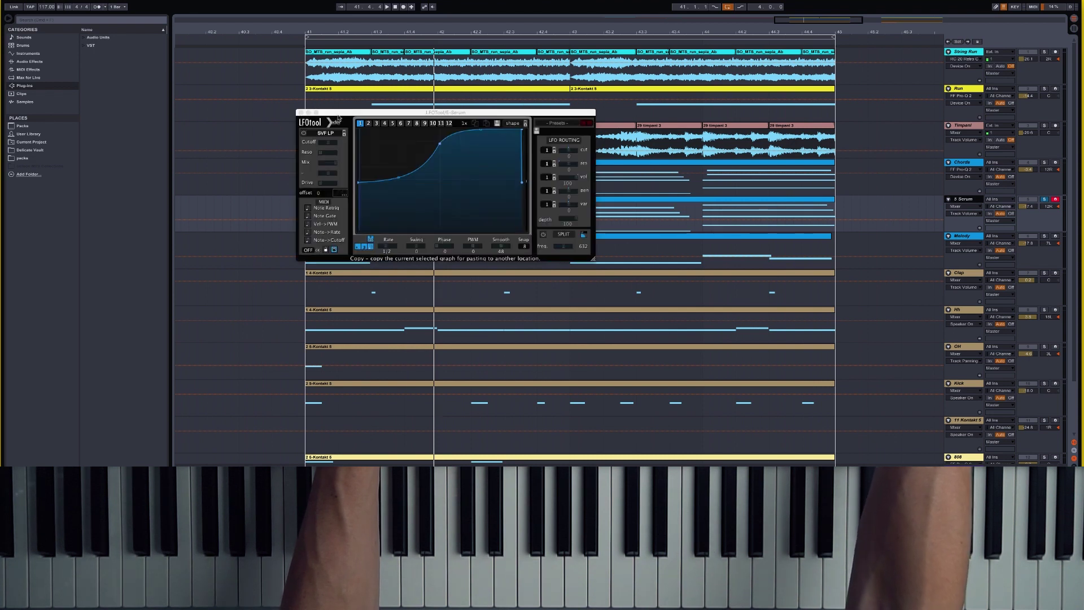
Add the Chords track to the solo, play it together with Serum and close the LFOTool window
super+click(1043, 163)
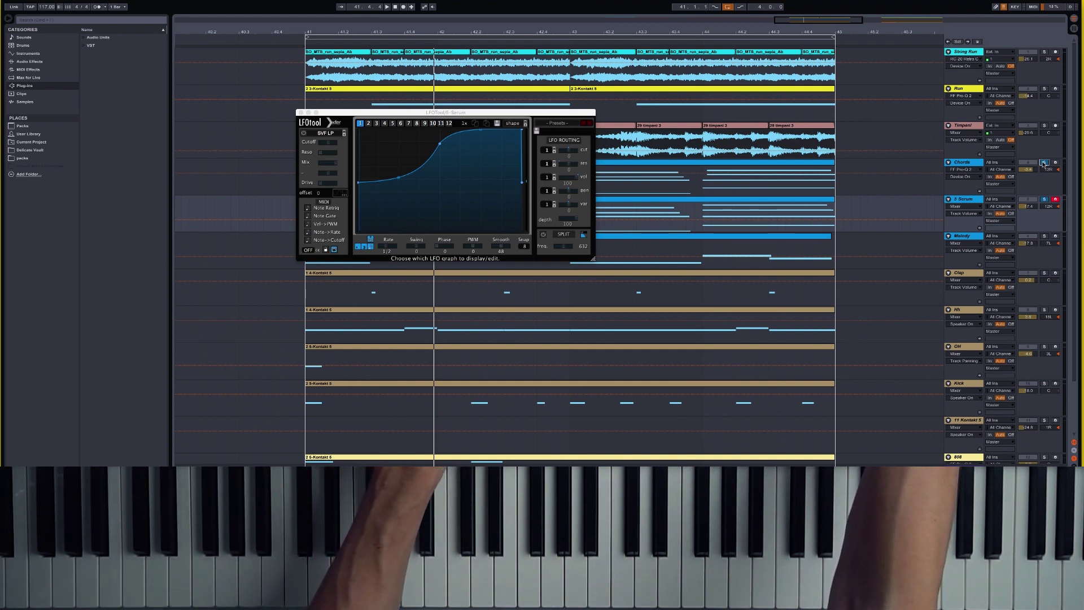
key(space)
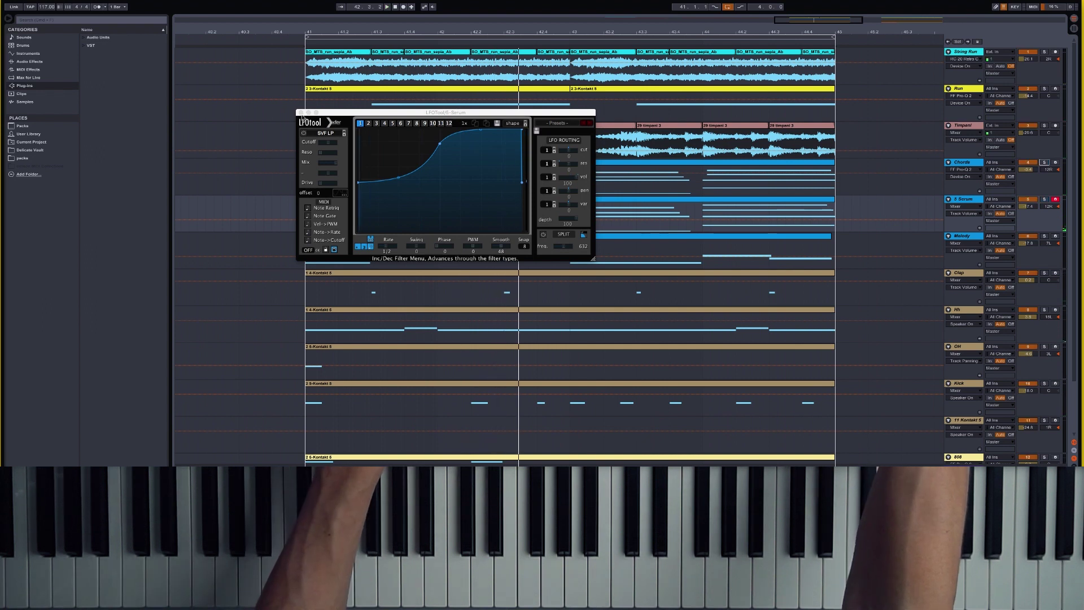
click(300, 112)
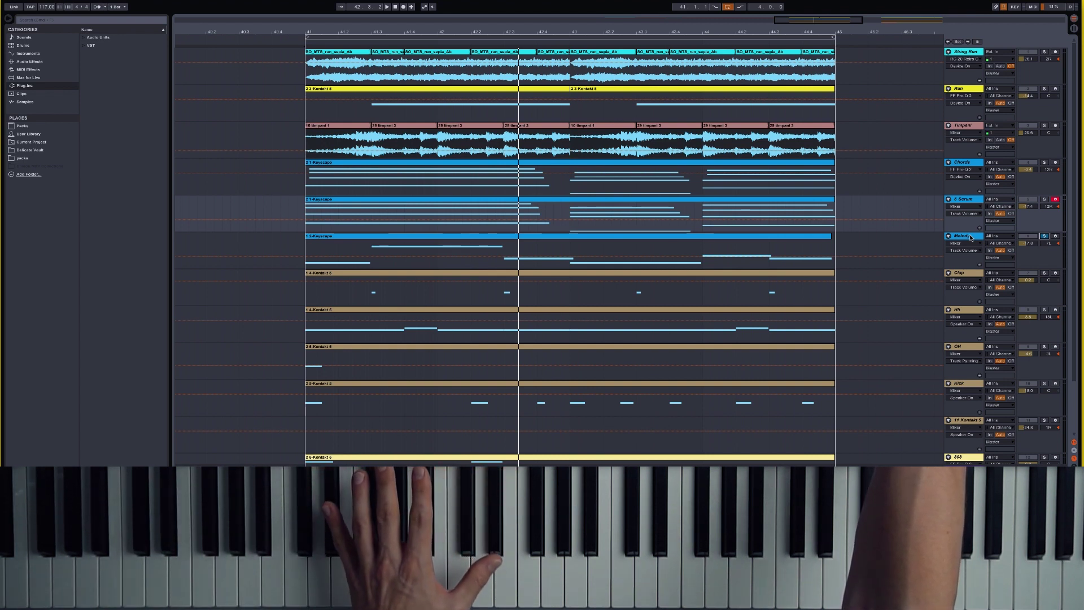
Select the soloed Melody track and open its MIDI clip to examine the notes
click(970, 238)
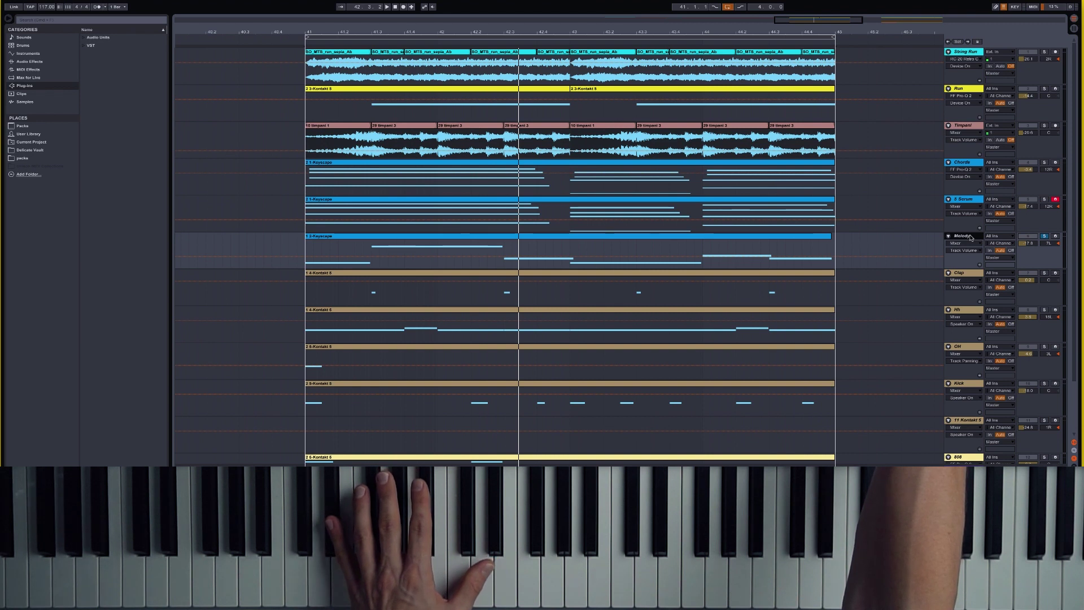
double_click(779, 236)
scroll(131, 311, up, 3)
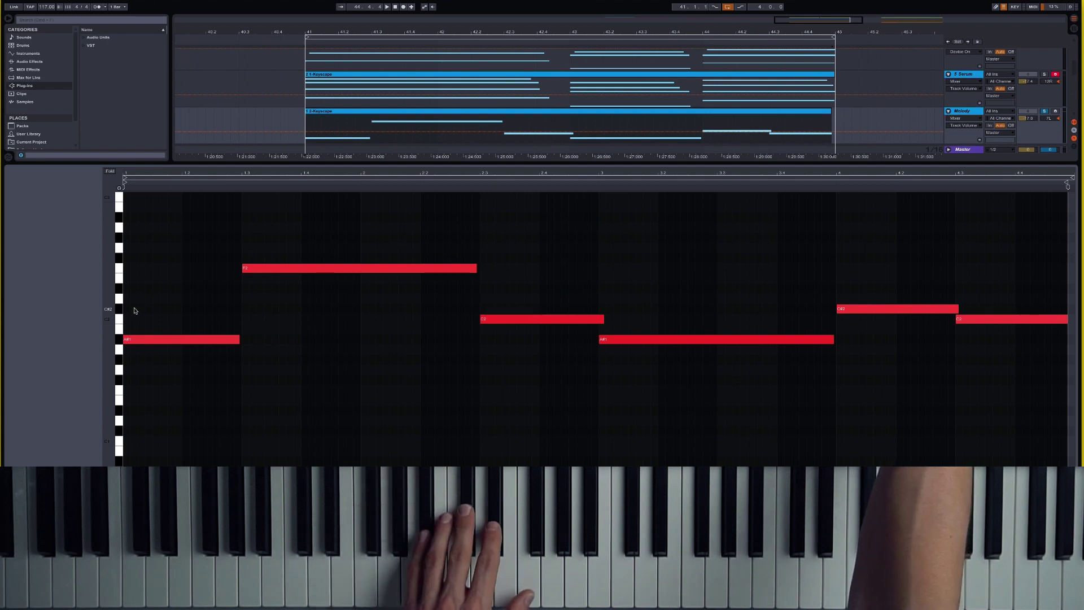
Arm the Melody track and play it soloed together with the Chords and Serum tracks
click(1056, 111)
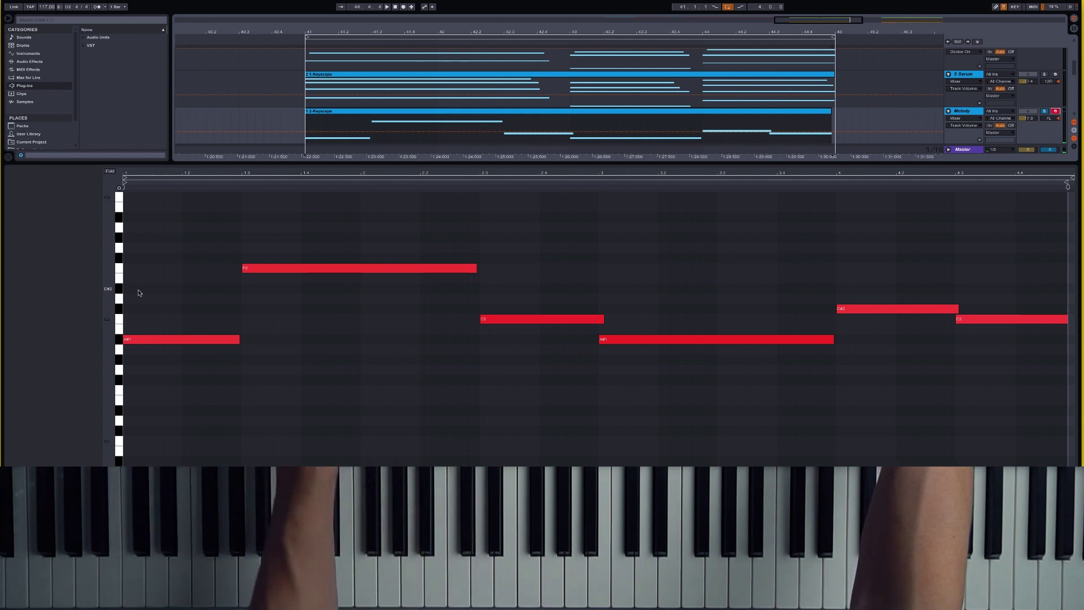
scroll(1035, 121, up, 2)
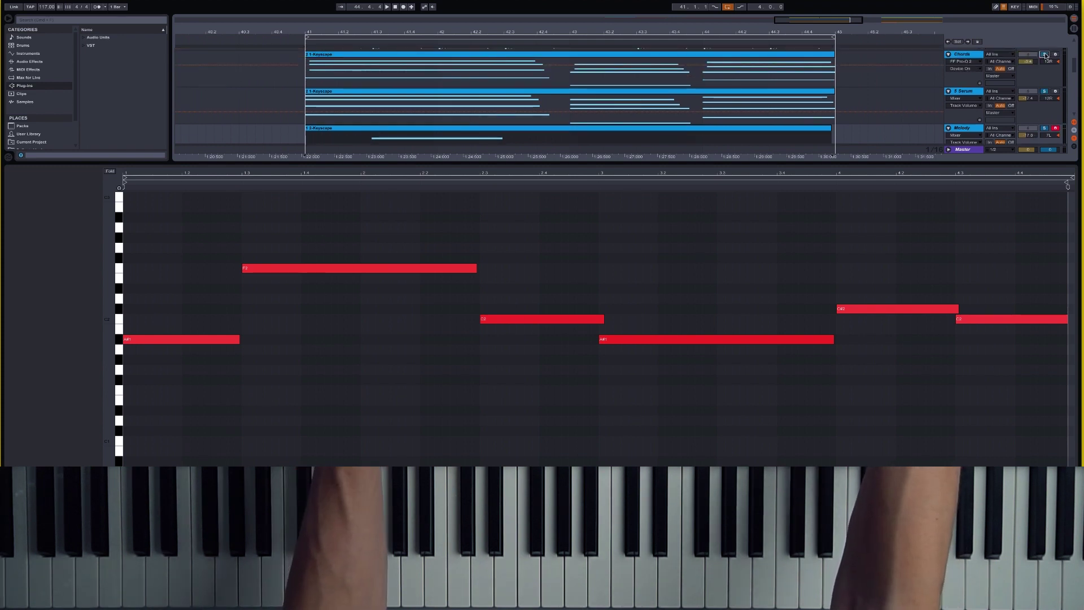
key(space)
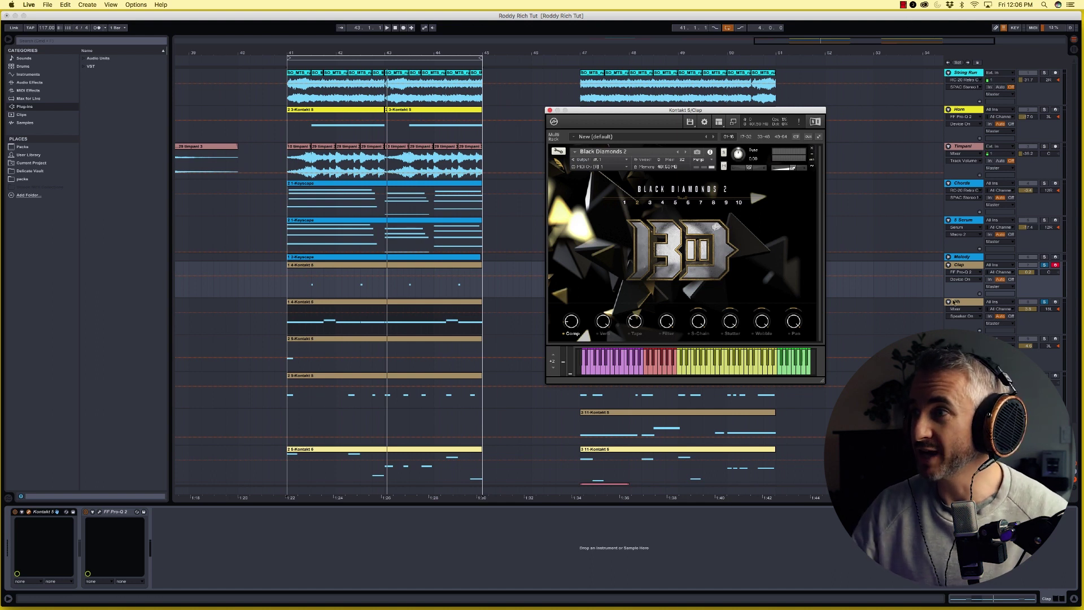
Play the soloed Clap track and open its FF Pro-Q 2 equalizer, moved below the Kontakt header
click(966, 266)
key(space)
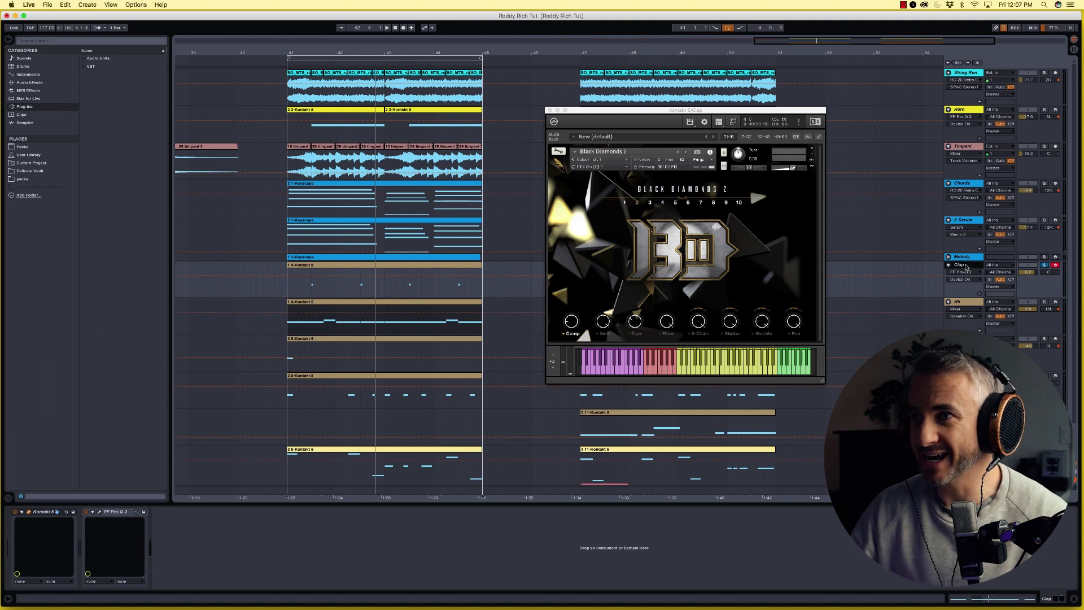
click(99, 512)
drag(544, 123, 675, 187)
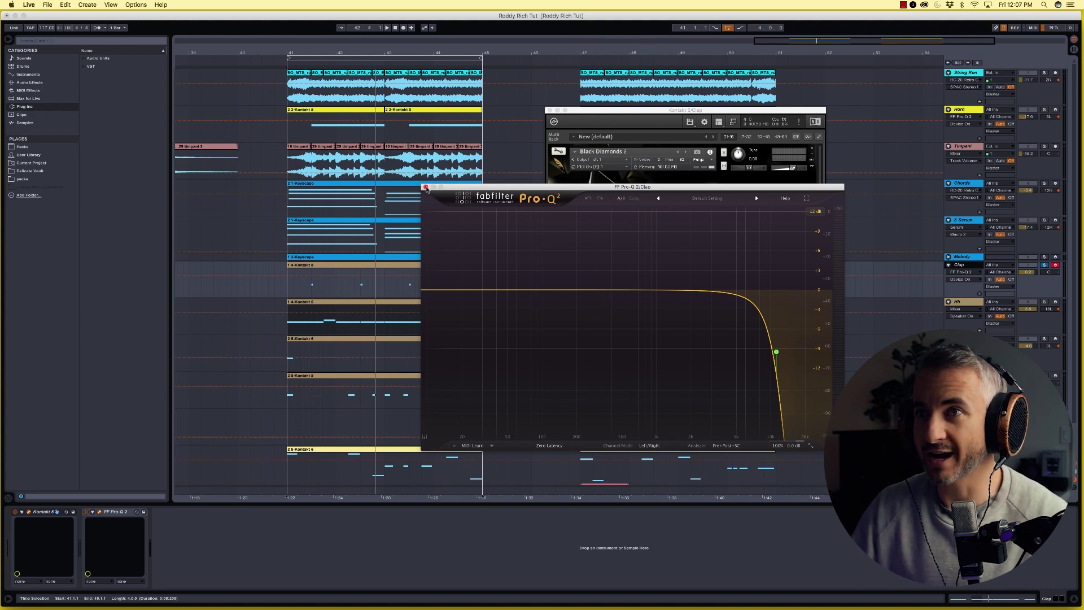
Play the Clap track while toggling its FF Pro-Q 2 device to compare the sound, and close the equalizer window
click(85, 513)
key(space)
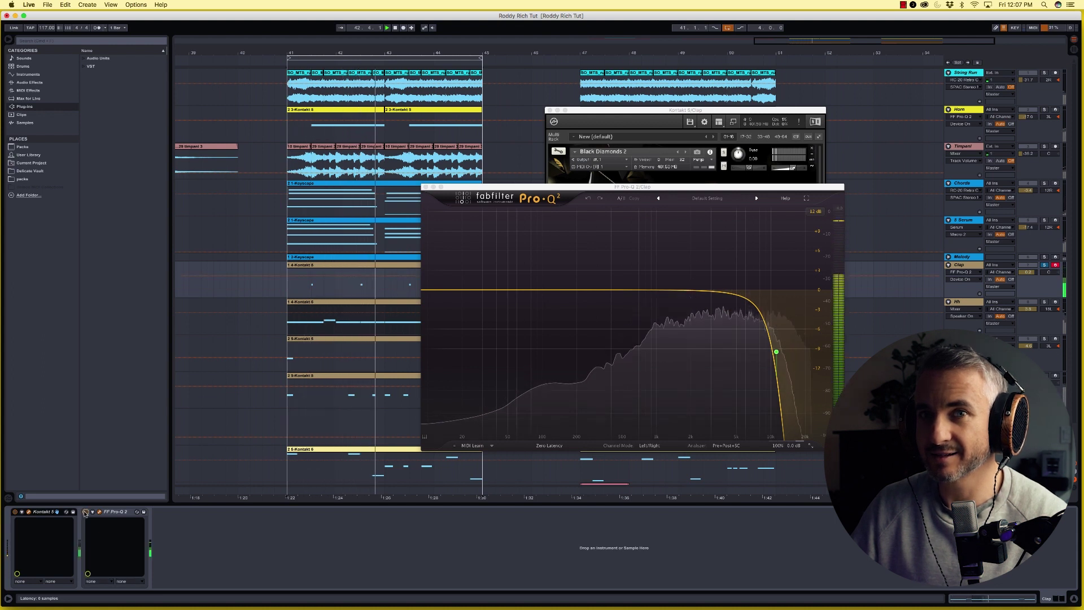
key(space)
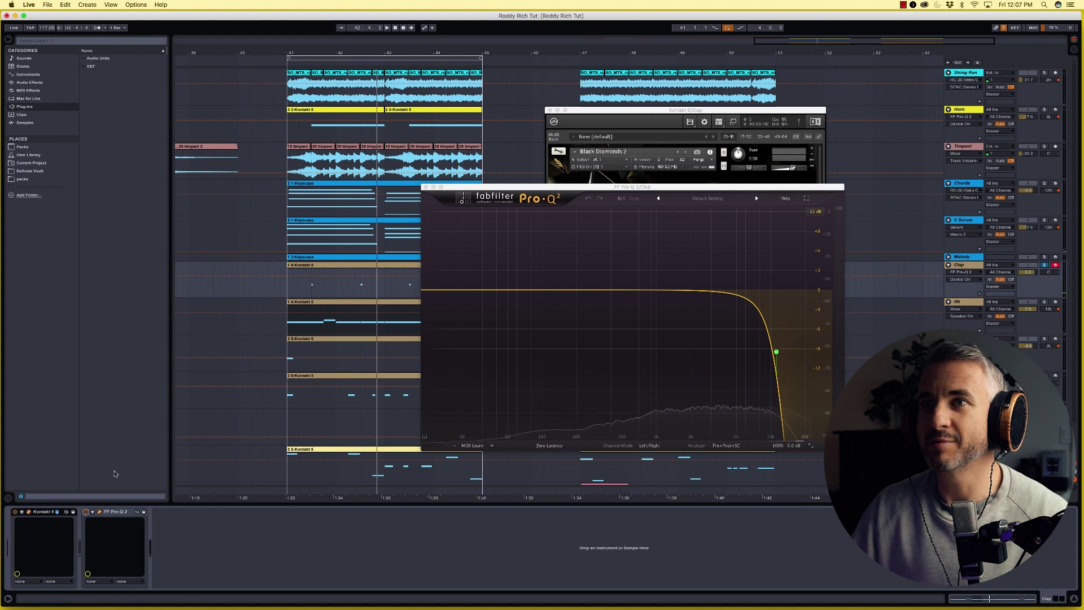
click(426, 187)
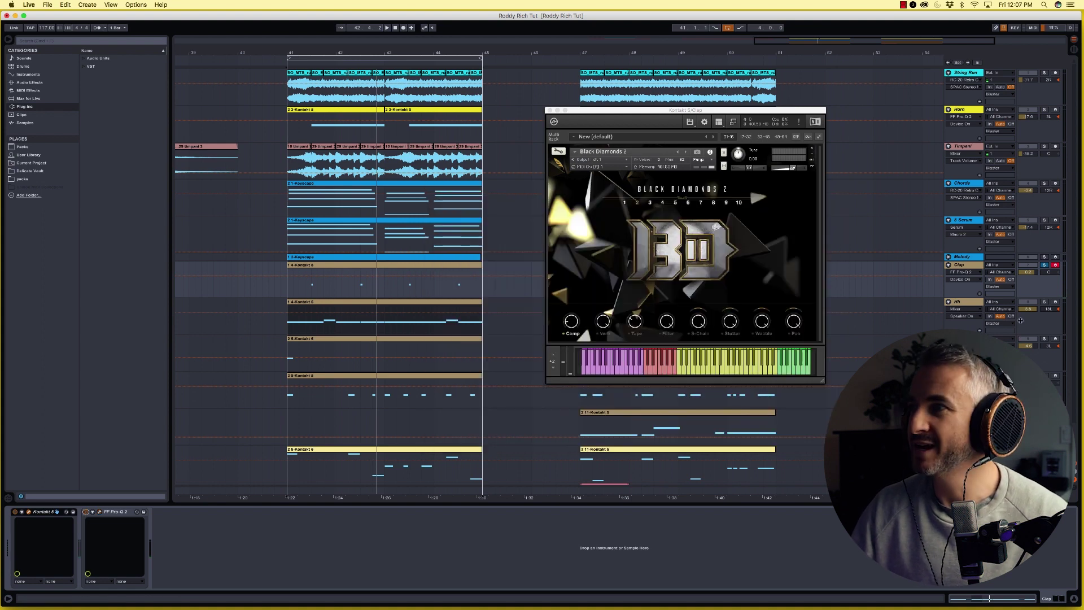
Solo the HH track and open its Black Diamonds 2 Kontakt instrument, moved beside the Clap's Kontakt window
click(969, 302)
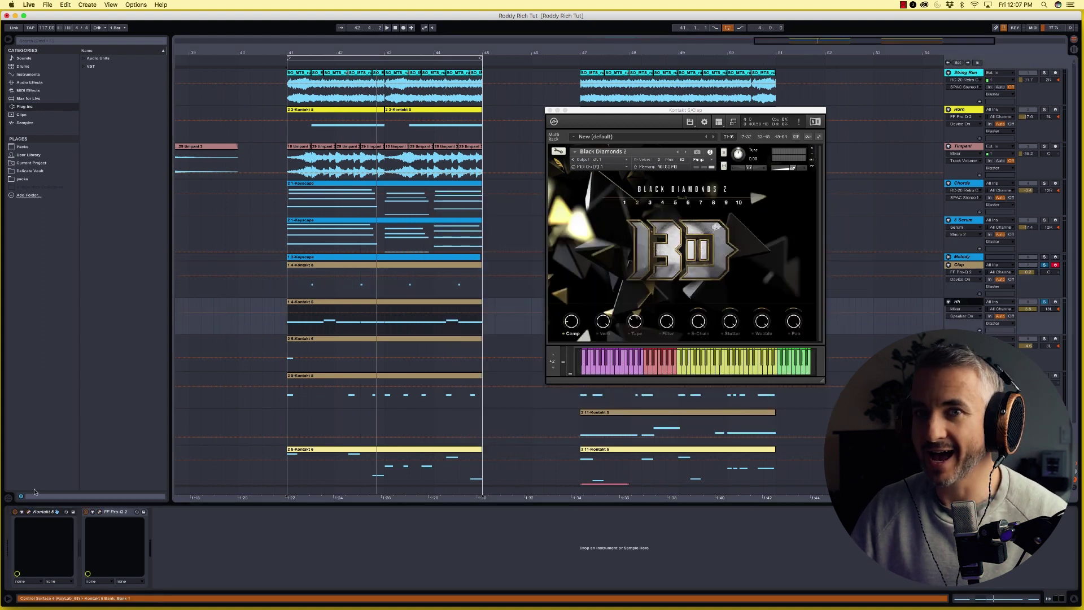
click(28, 512)
drag(457, 27, 804, 82)
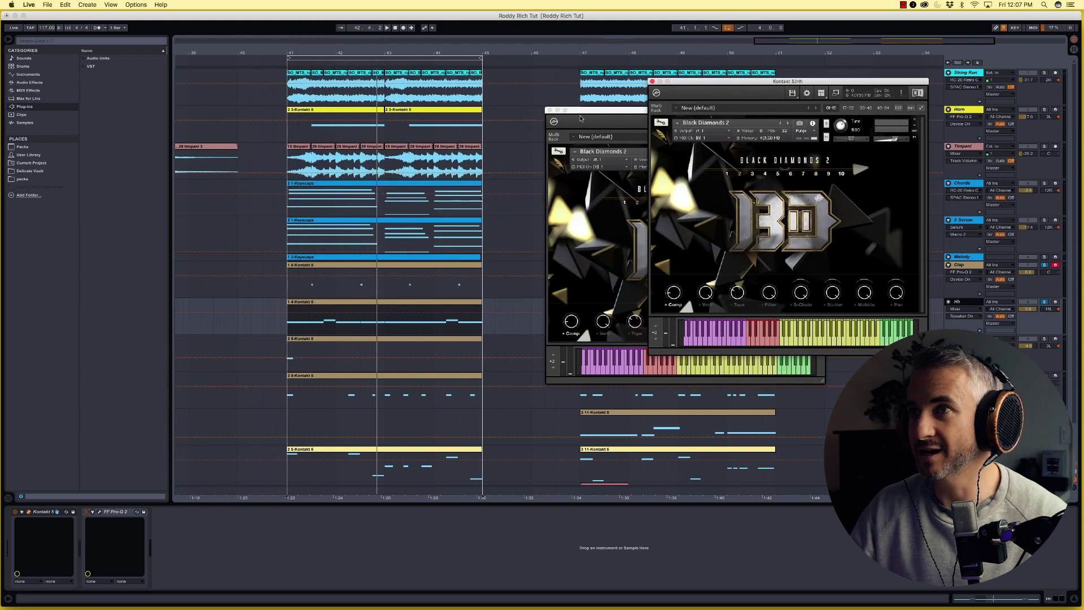
Open the HH track's first MIDI clip, close the Clap's Kontakt window and play the hi-hat pattern
double_click(393, 302)
click(550, 110)
drag(694, 81, 534, 180)
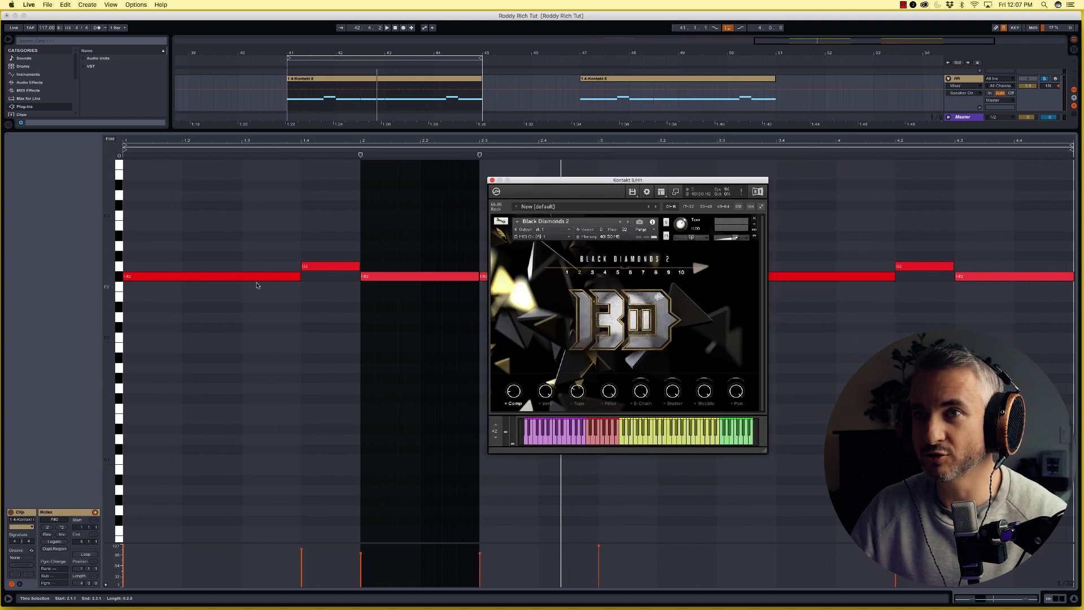
drag(608, 181, 623, 175)
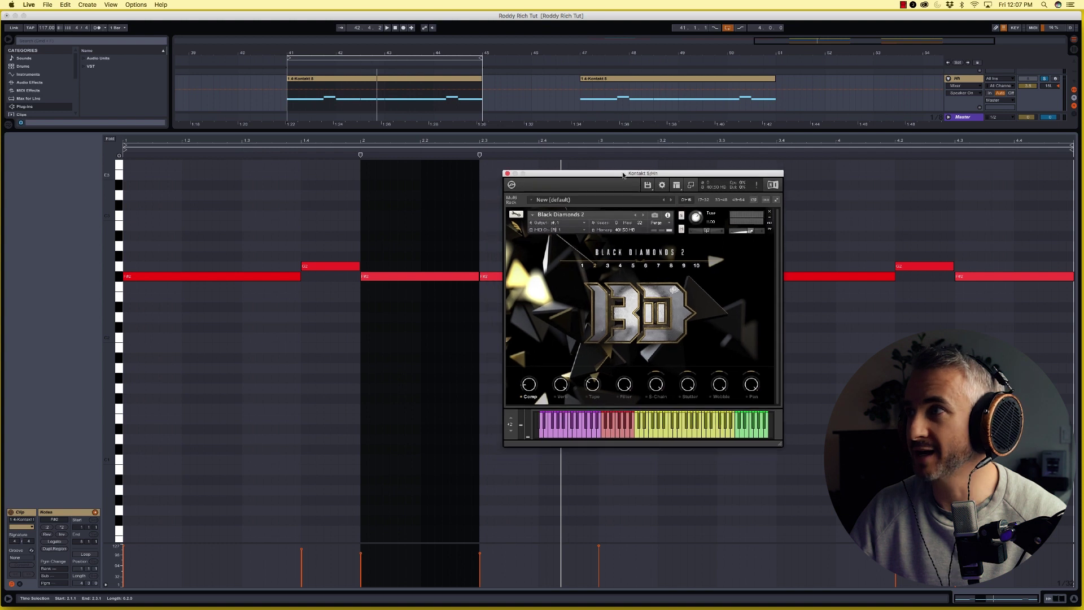
key(space)
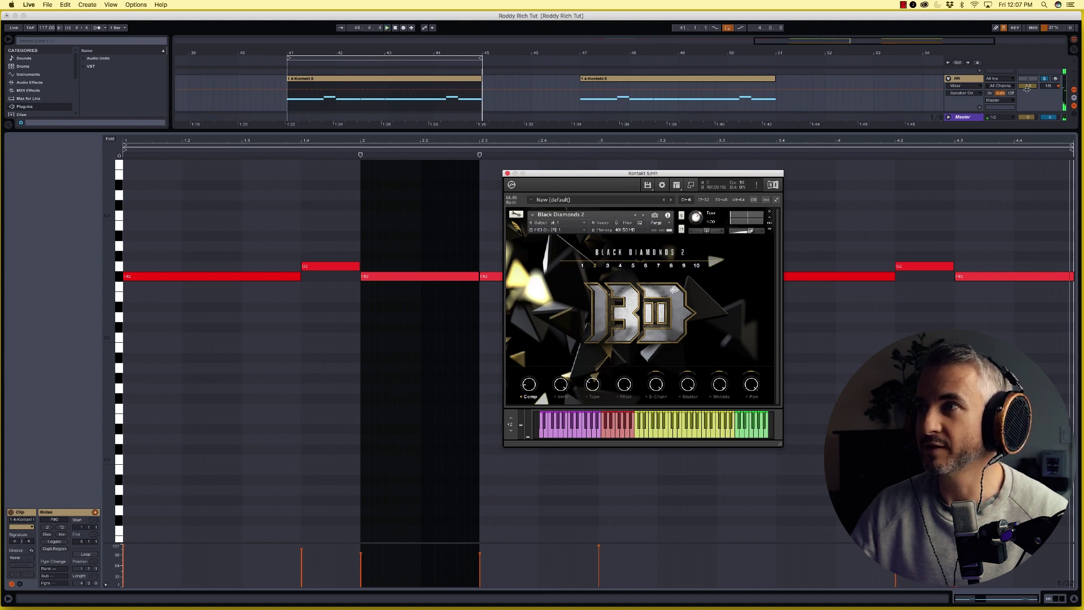
Solo the Kick track and open its Kontakt and FF Pro-Q 2 plug-ins, placed side by side
drag(894, 130, 893, 253)
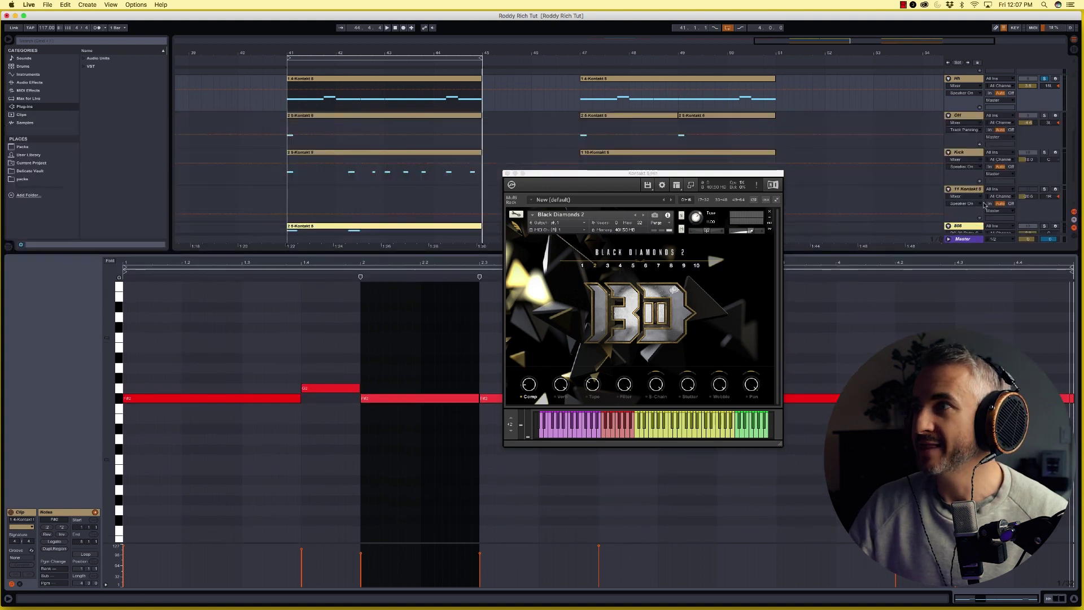
click(1045, 152)
double_click(975, 153)
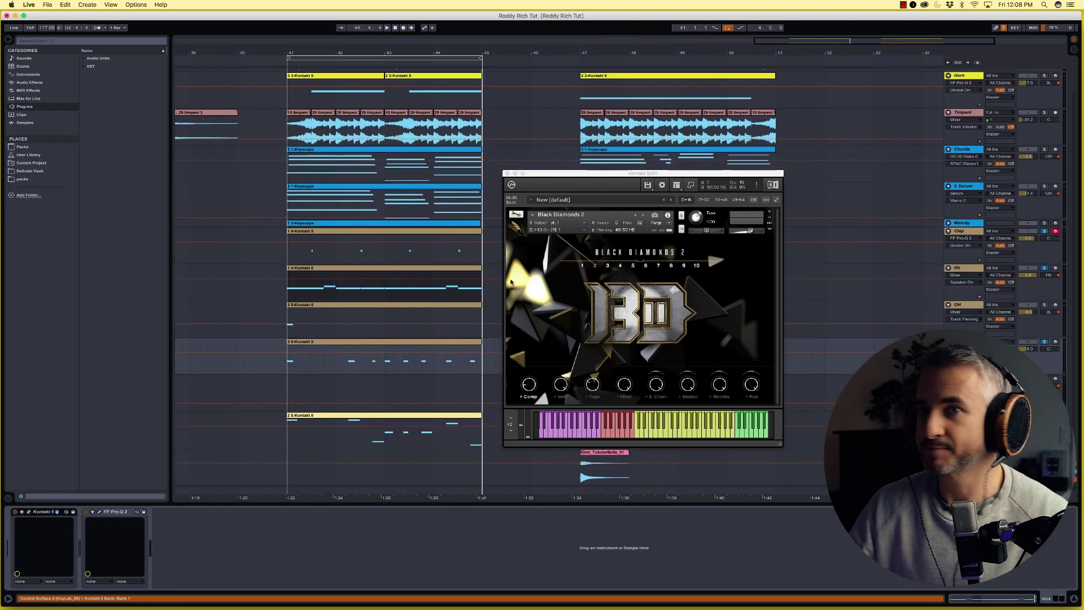
click(27, 513)
click(100, 512)
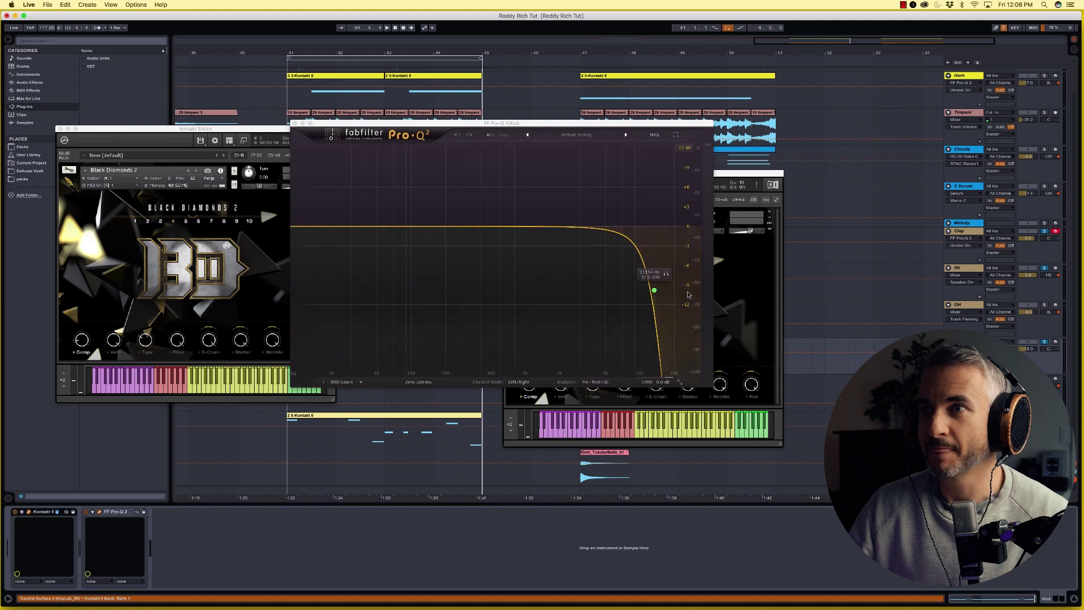
drag(550, 124, 690, 196)
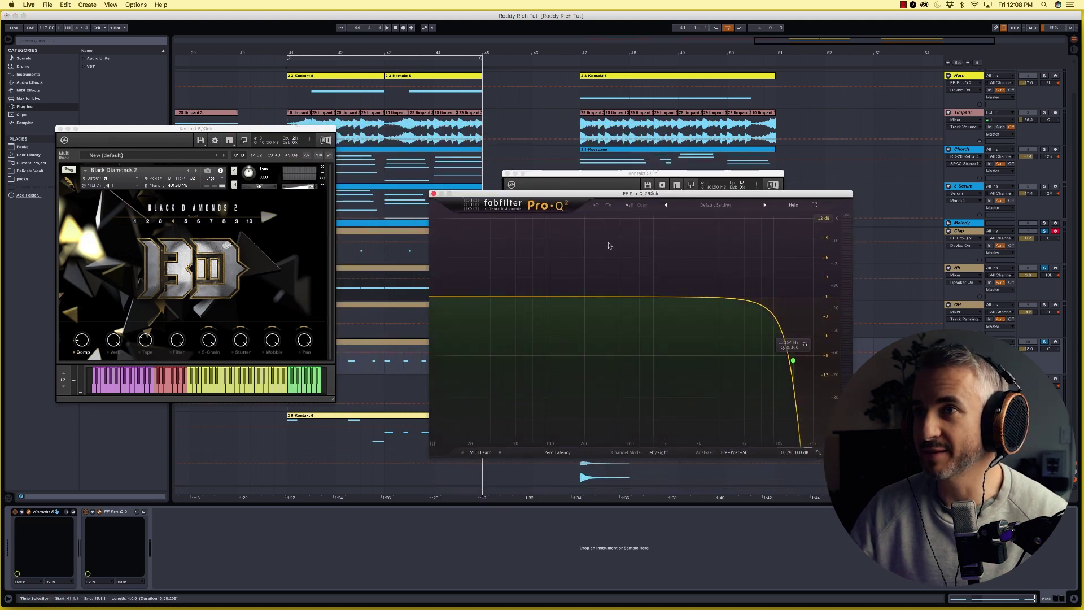
drag(279, 130, 368, 129)
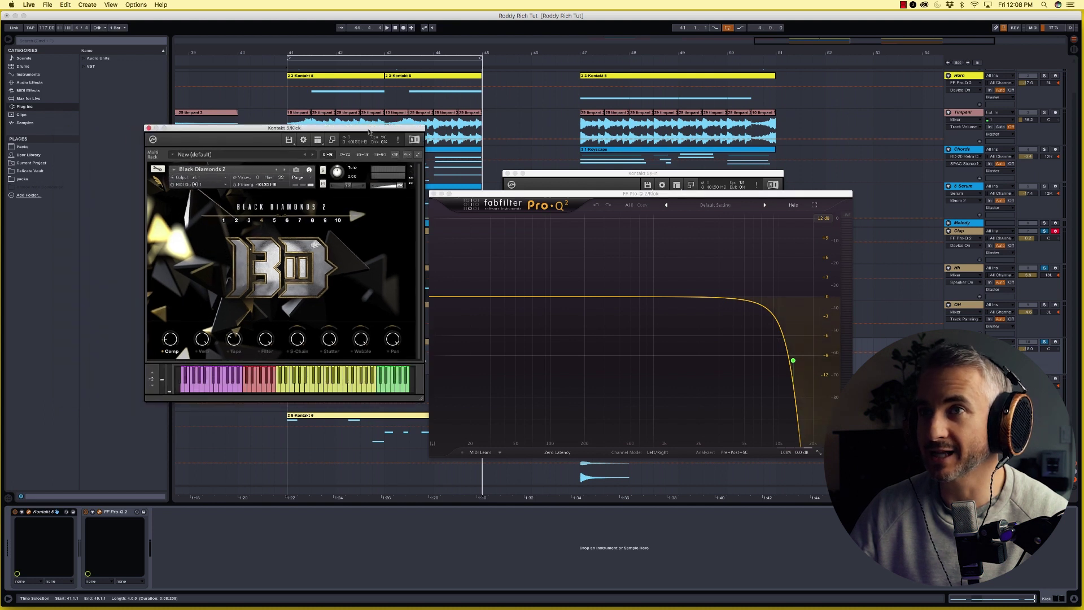
Close the Kick's FF Pro-Q 2 window, then add the OH track to the solo and play it with the other drums
click(433, 193)
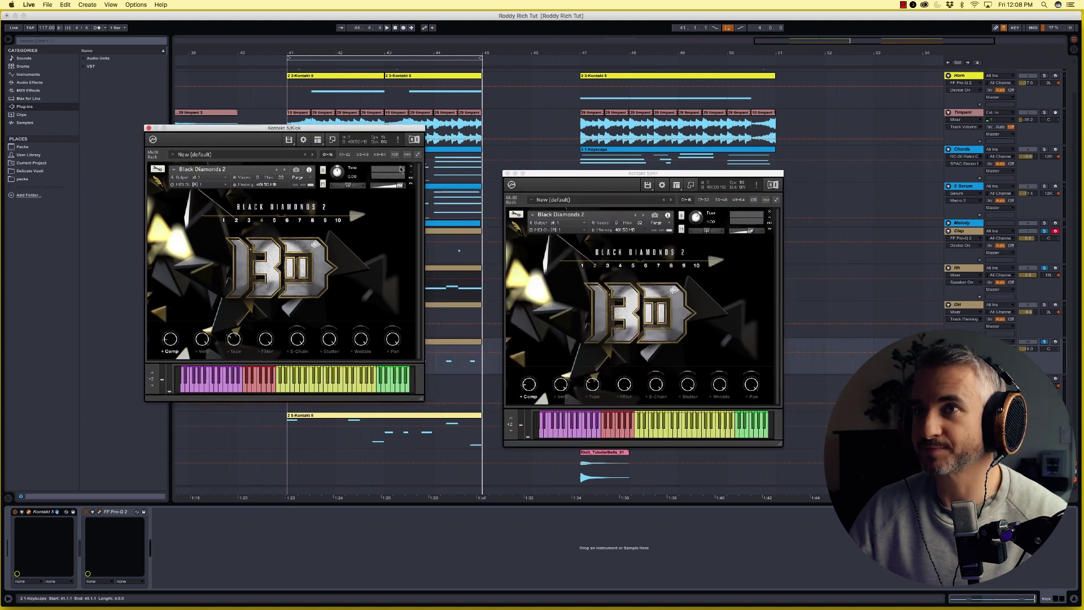
drag(344, 129, 790, 104)
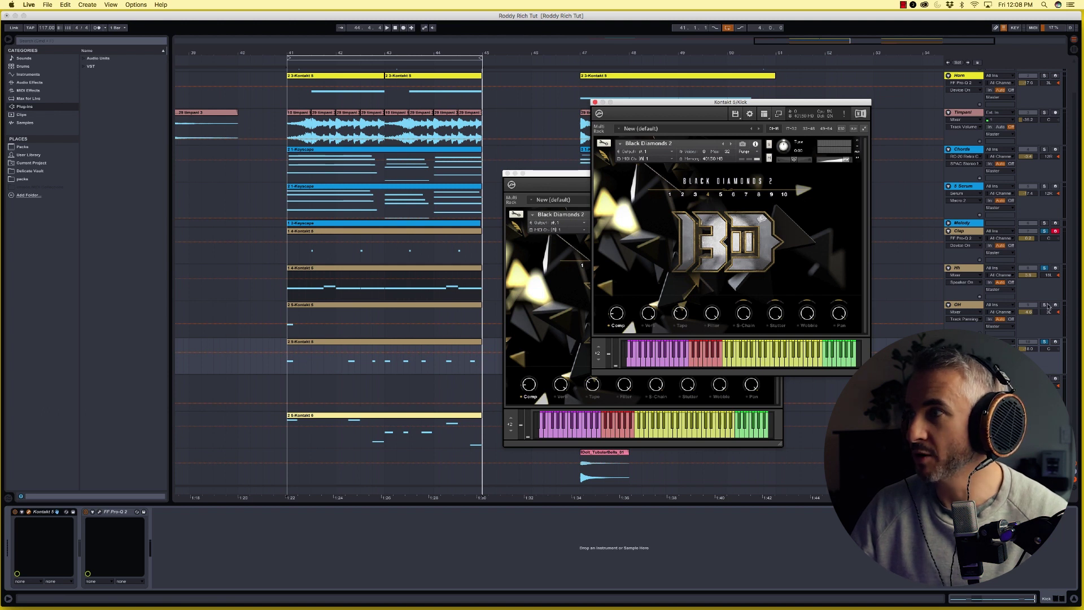
click(1044, 305)
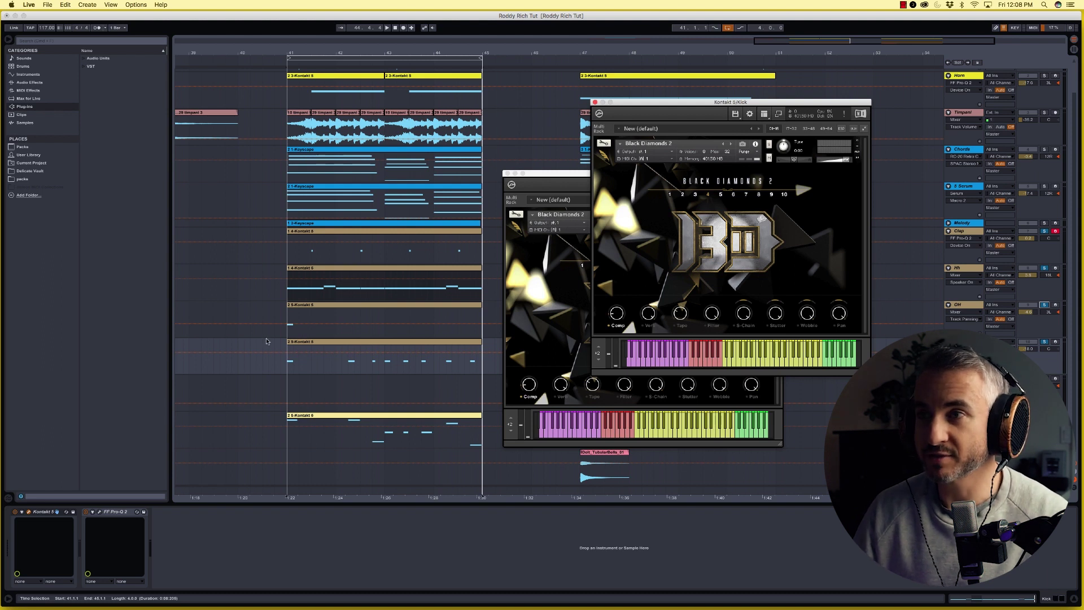
key(space)
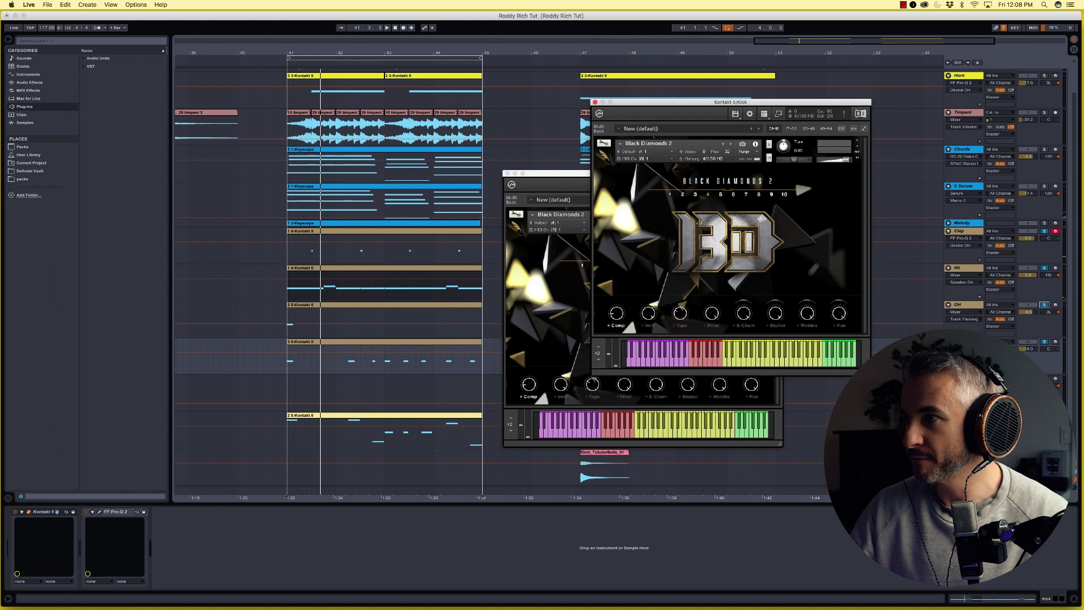
Close the Kick and HH Kontakt windows and open the 808 track's Invader instrument, moved clear of the 808 clips
click(964, 415)
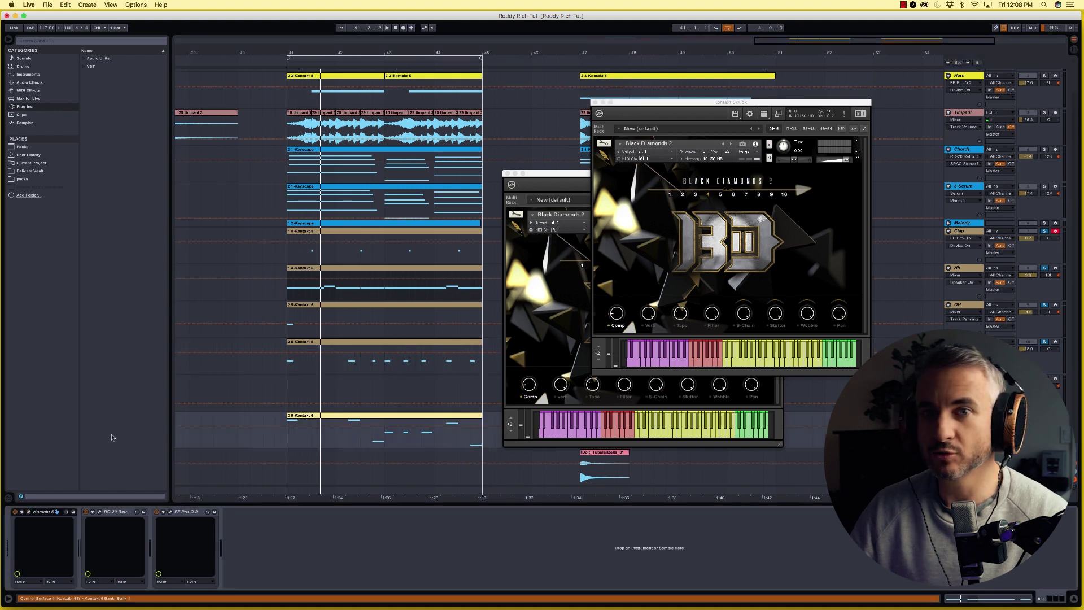
click(595, 102)
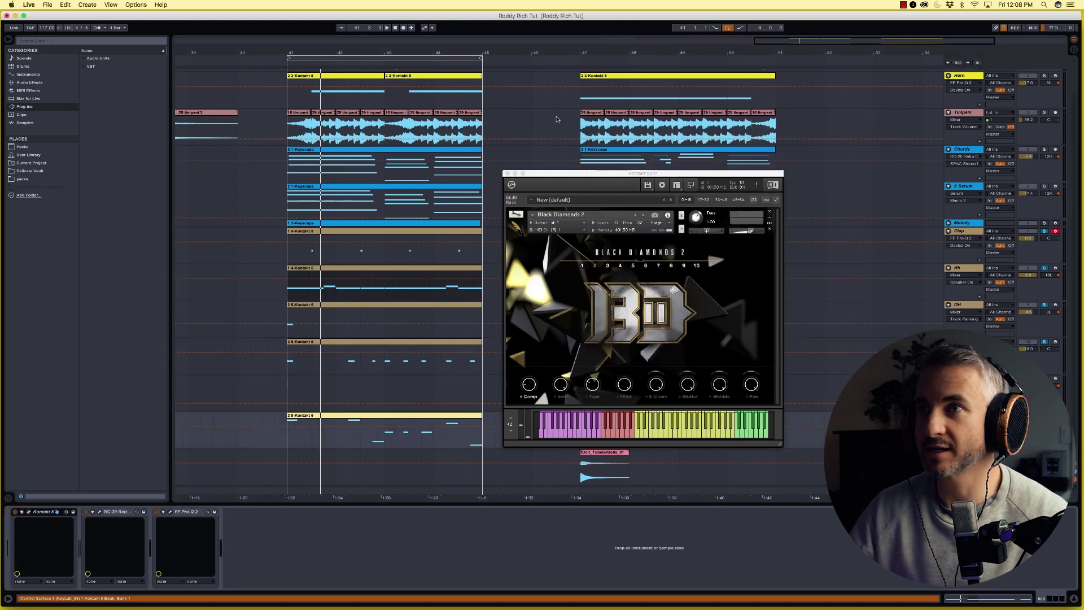
click(506, 174)
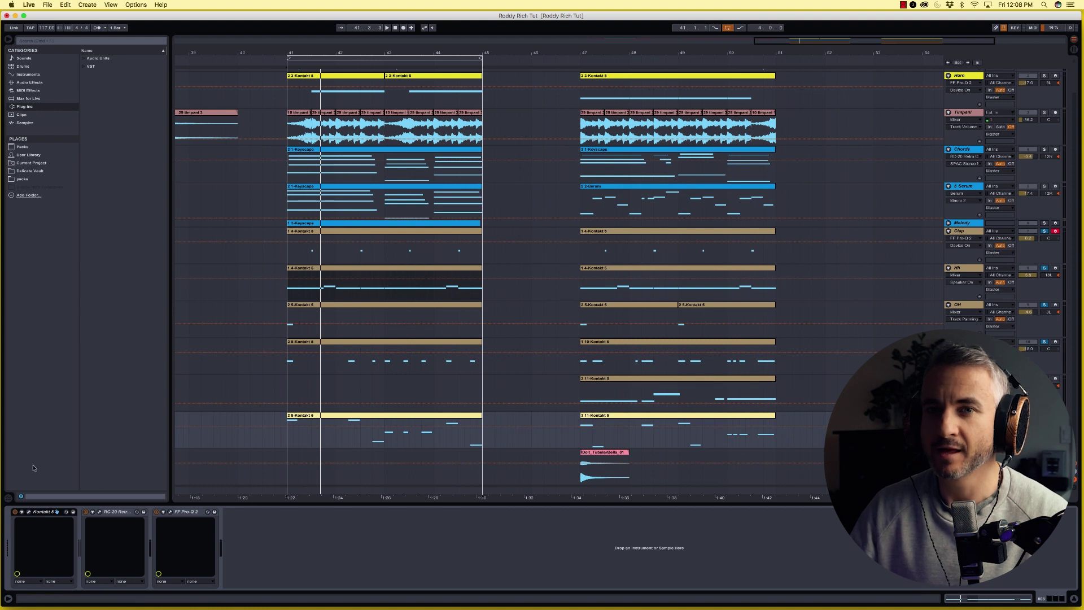
click(66, 511)
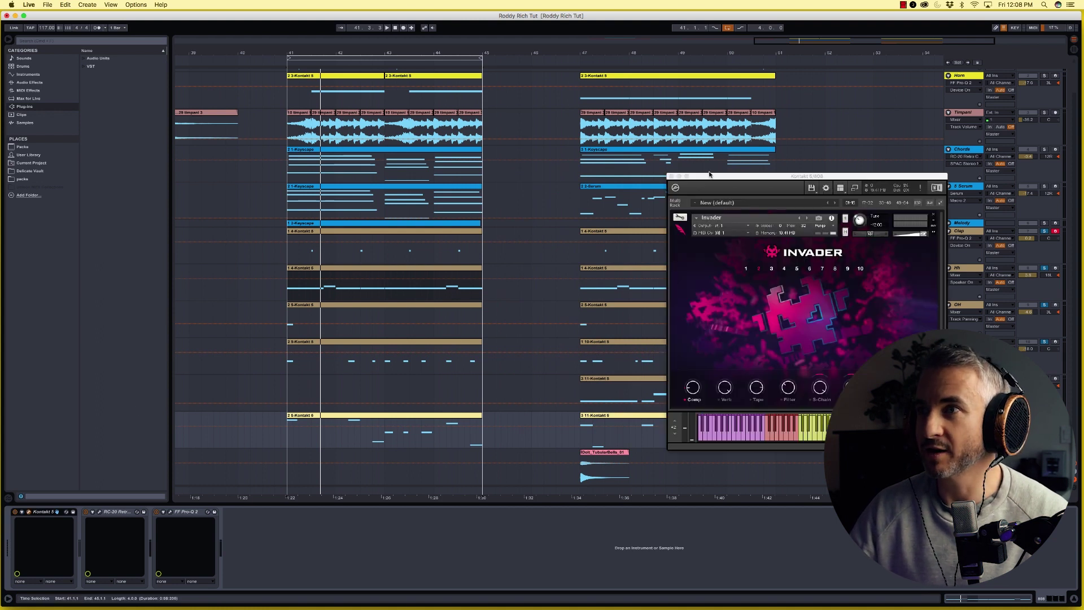
drag(709, 174, 587, 108)
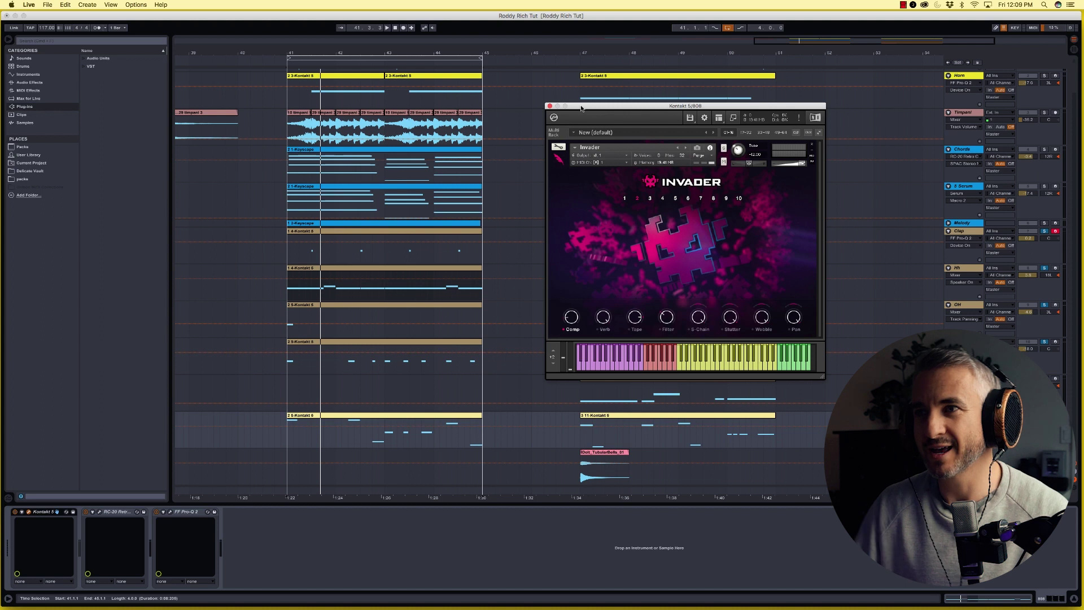
drag(622, 106, 636, 86)
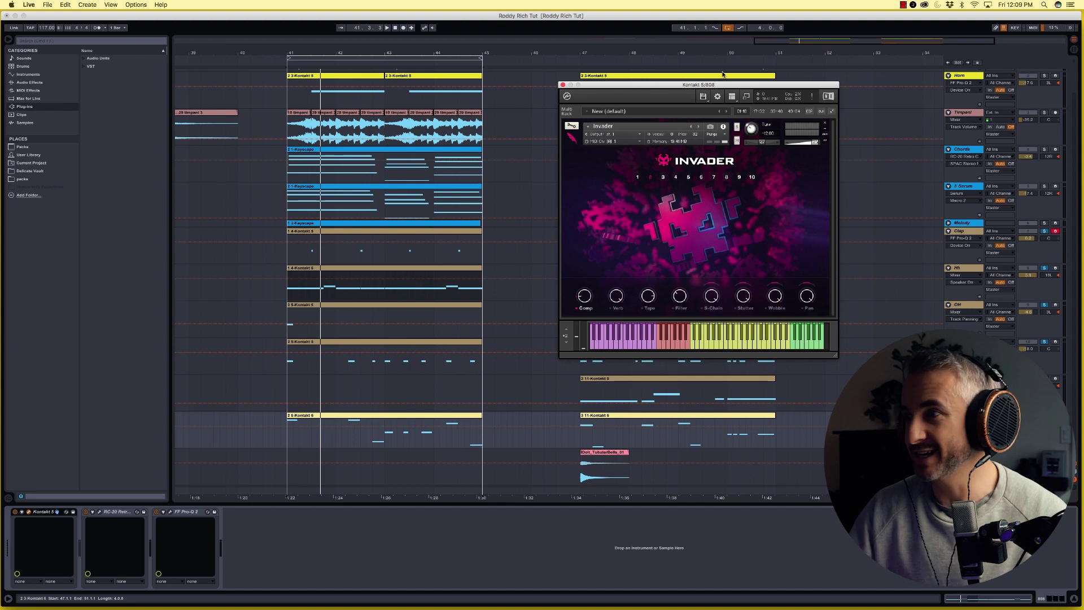
click(915, 545)
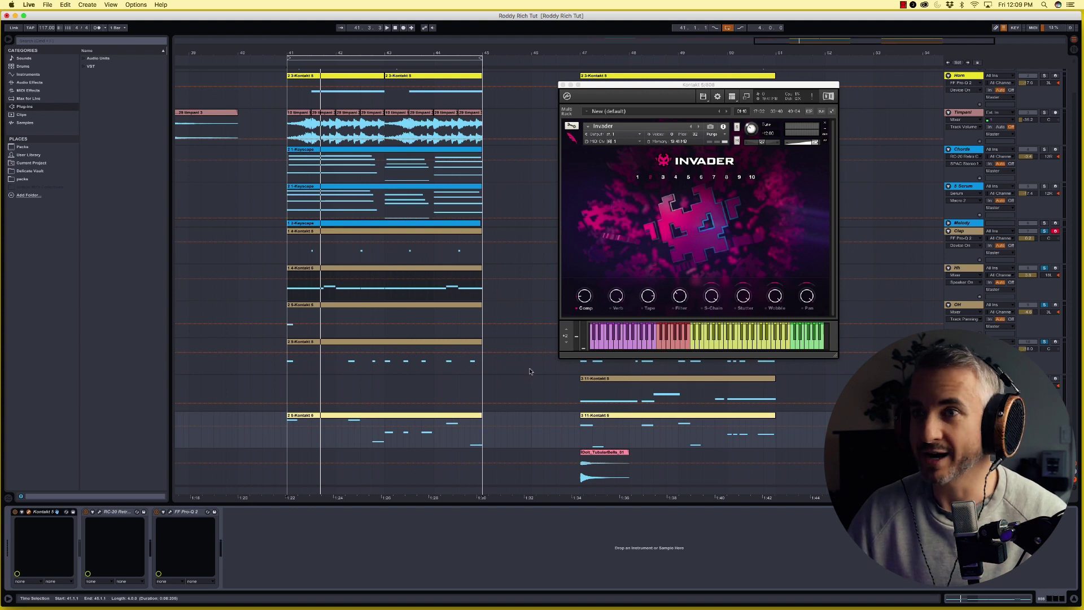
Collapse all tracks from Horn through OH in the arrangement
click(959, 305)
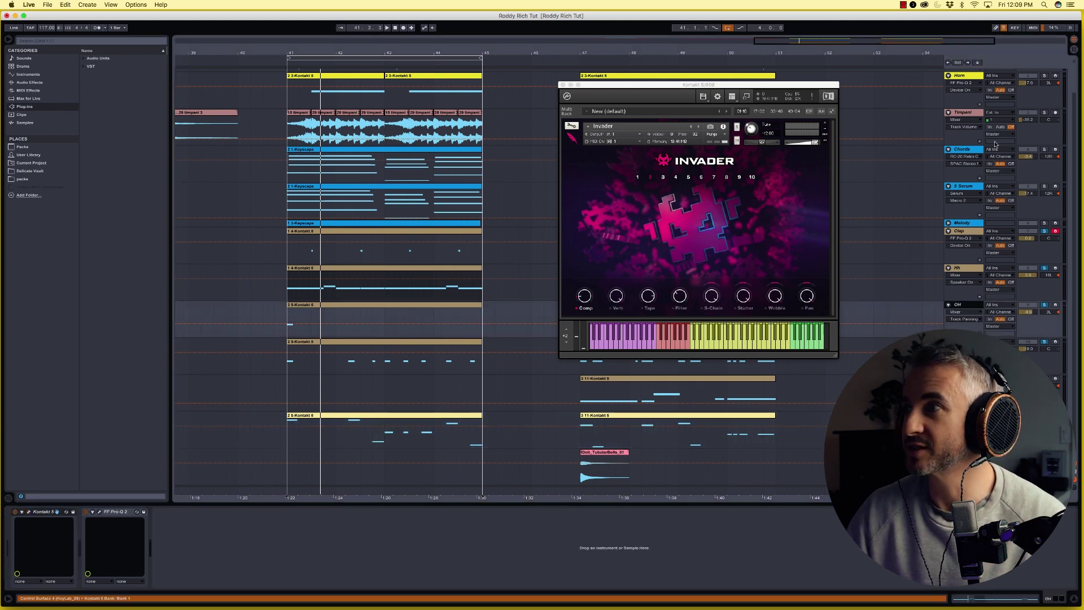
shift+click(962, 77)
click(949, 75)
drag(462, 50, 524, 79)
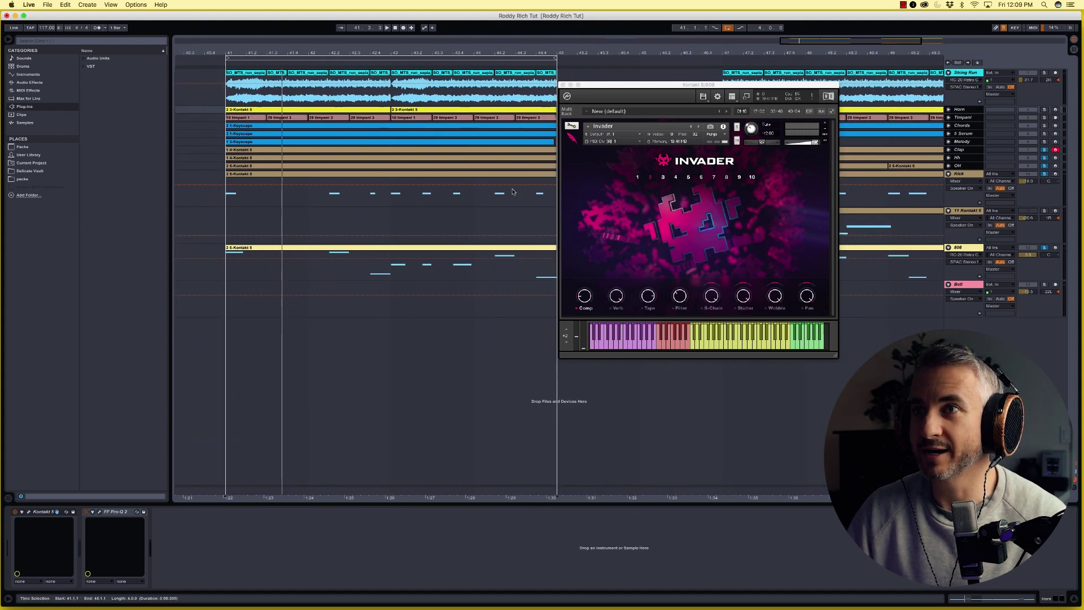
drag(514, 53, 489, 53)
Open the 808 track's first MIDI clip in an enlarged editor and move the Kontakt window aside to examine the notes
double_click(424, 248)
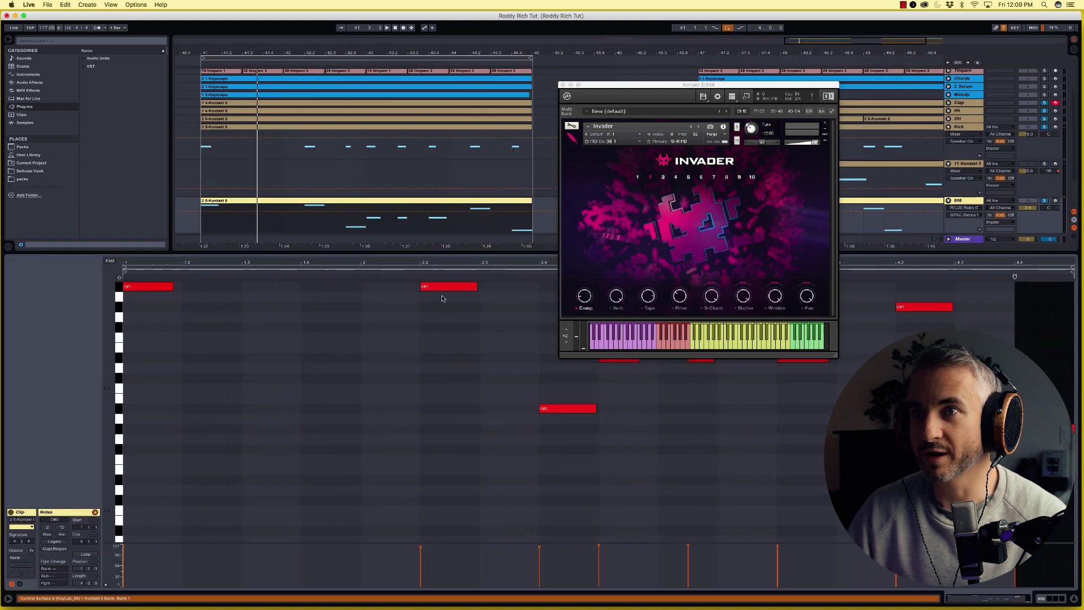
drag(512, 254, 506, 125)
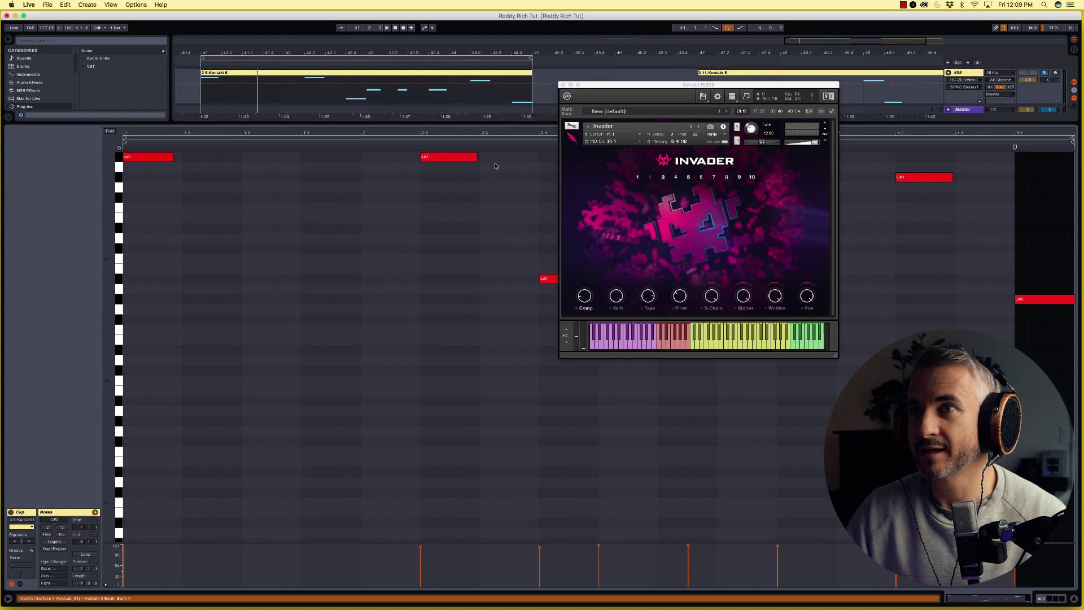
drag(582, 90, 232, 241)
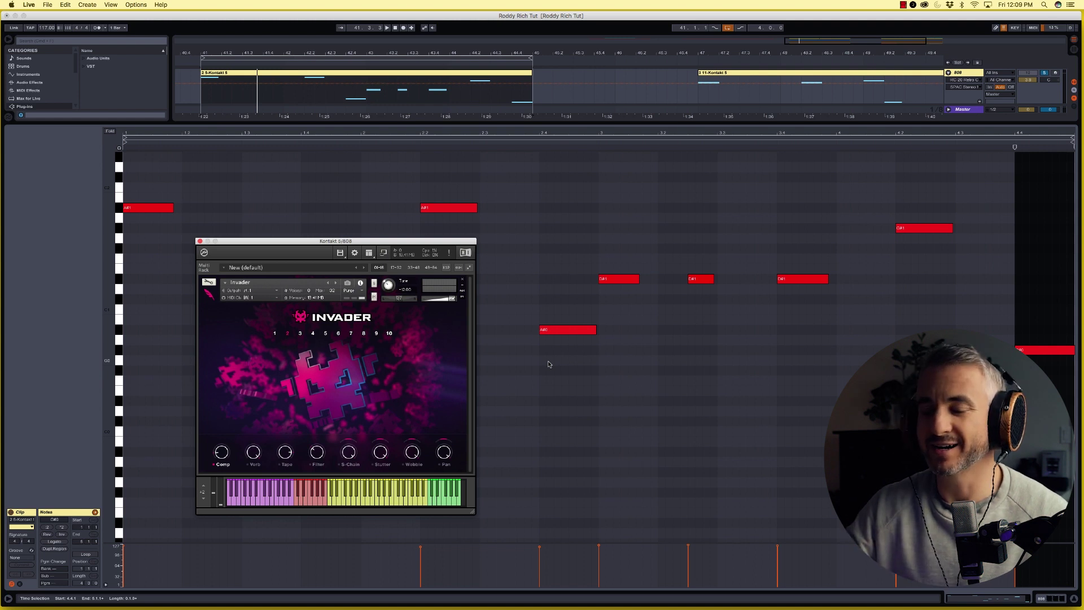
drag(388, 243, 428, 236)
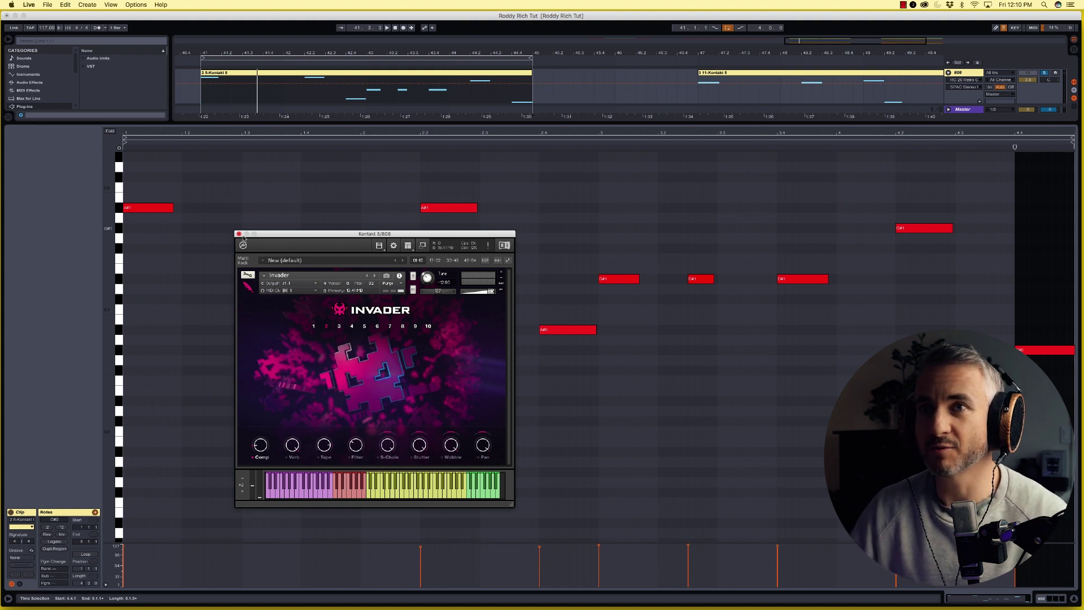
Play the 808 clip to compare Kontakt's Tune at 0.00 with -12.00, leave it at -12.00 and close the MIDI editor
key(space)
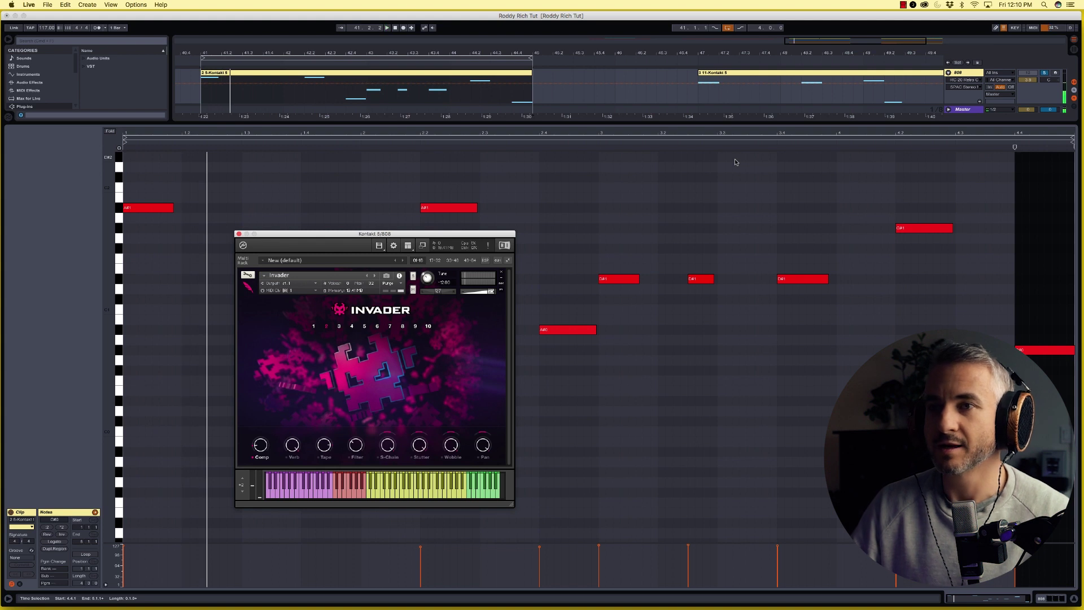
drag(419, 233, 435, 168)
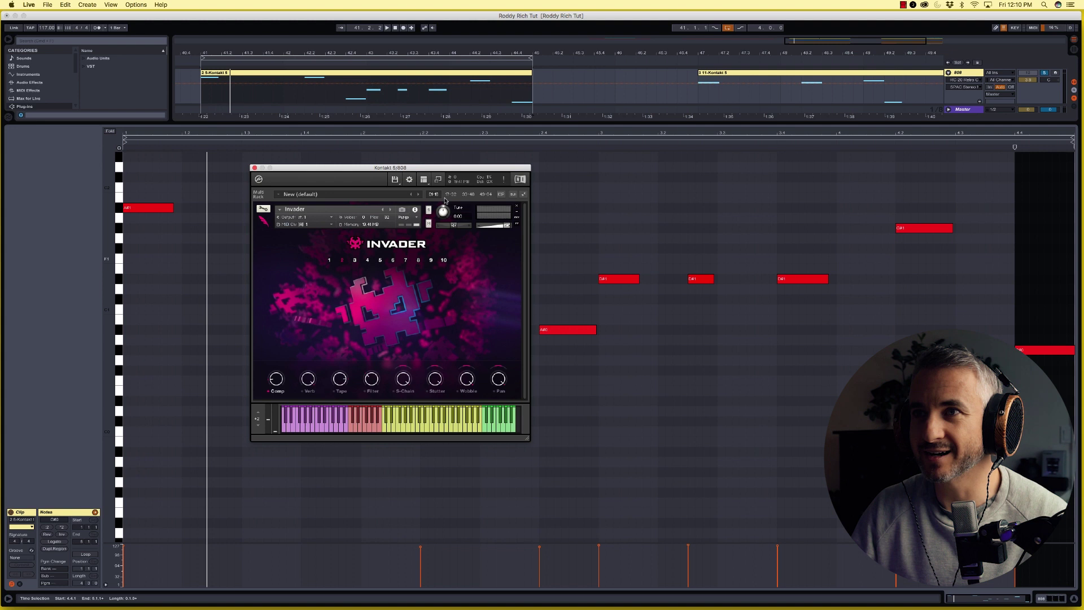
key(space)
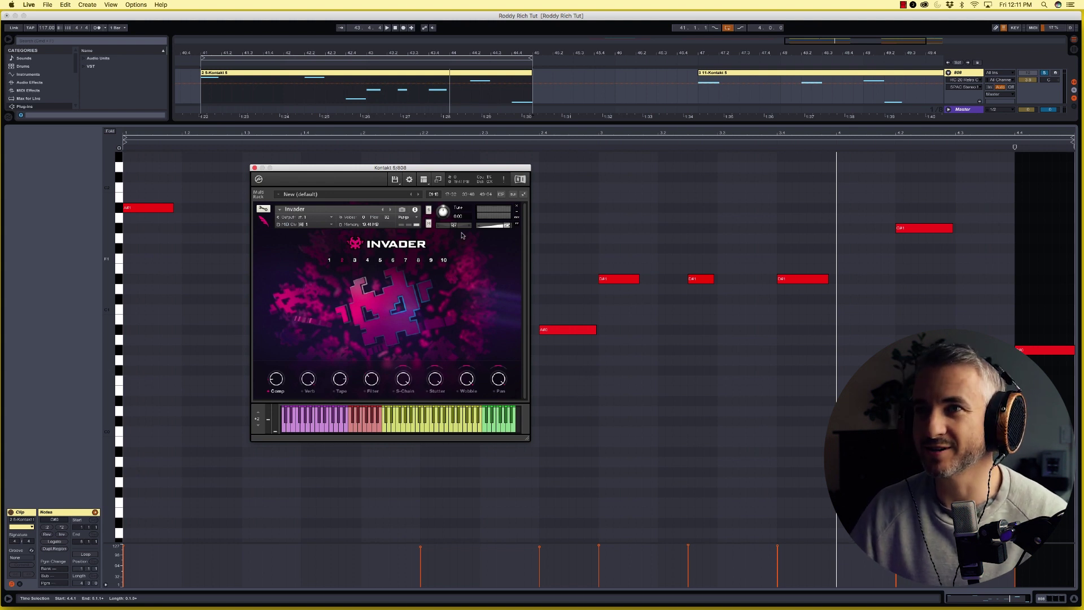
drag(447, 216, 444, 228)
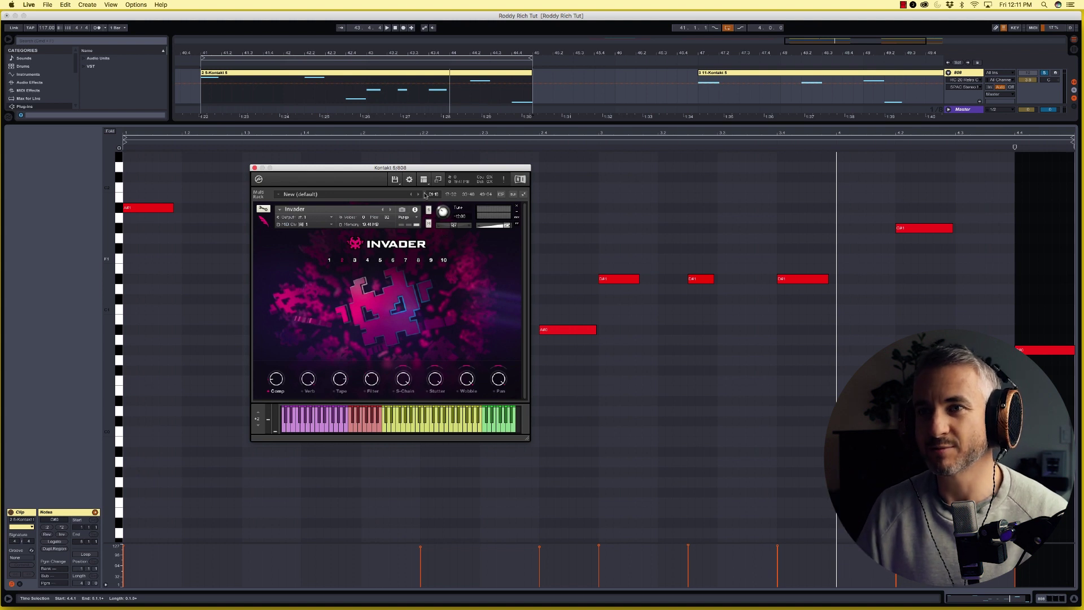
click(569, 125)
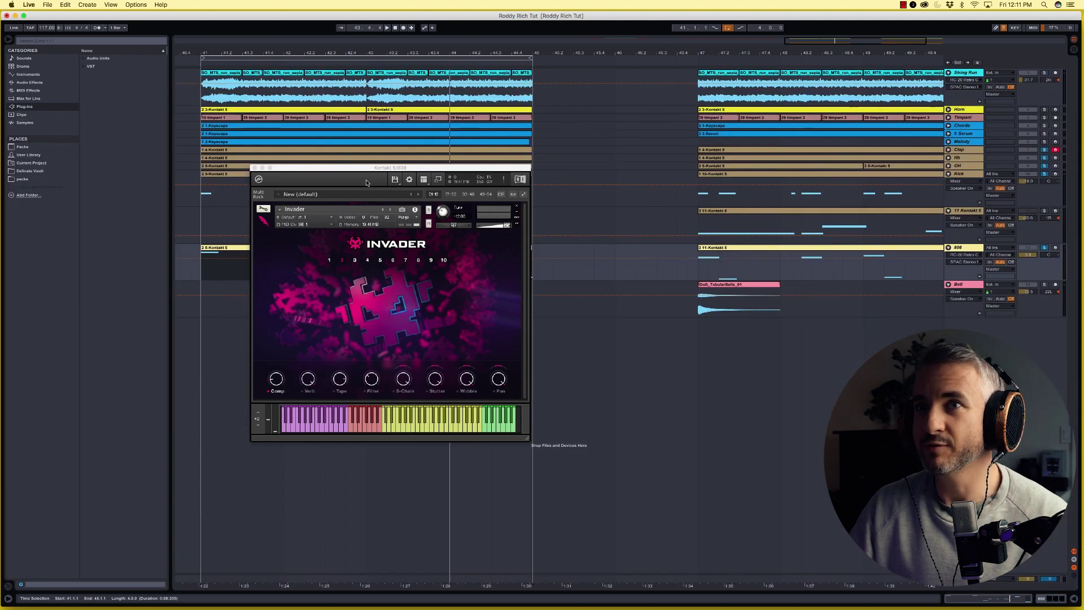
Show the 808 track's device chain and arrange the RC-20 Retro Color, Pro-Q 2 and Kontakt windows side by side
drag(343, 167, 685, 108)
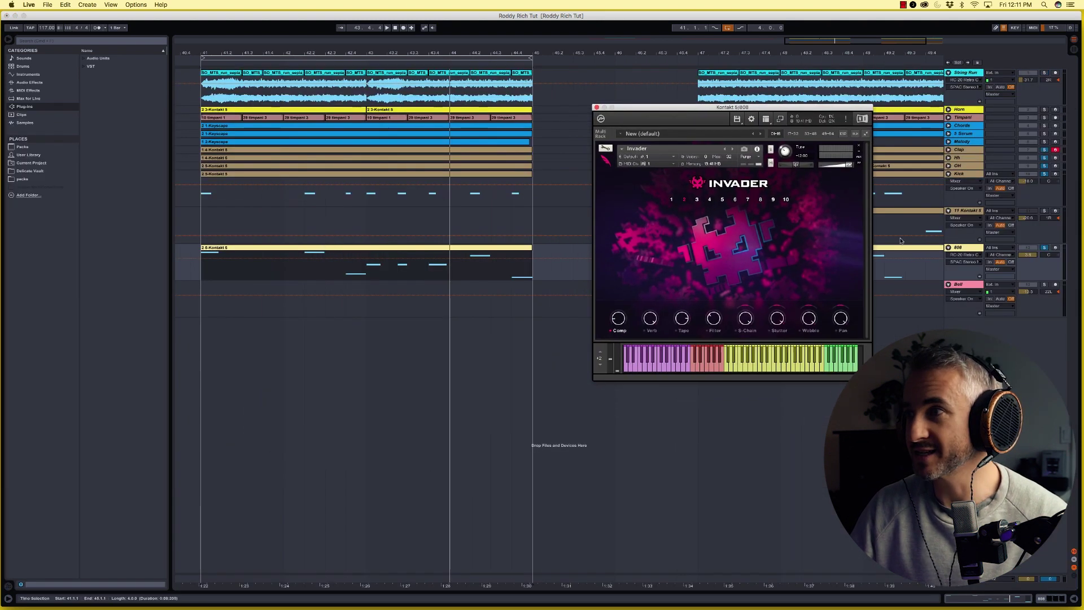
double_click(966, 248)
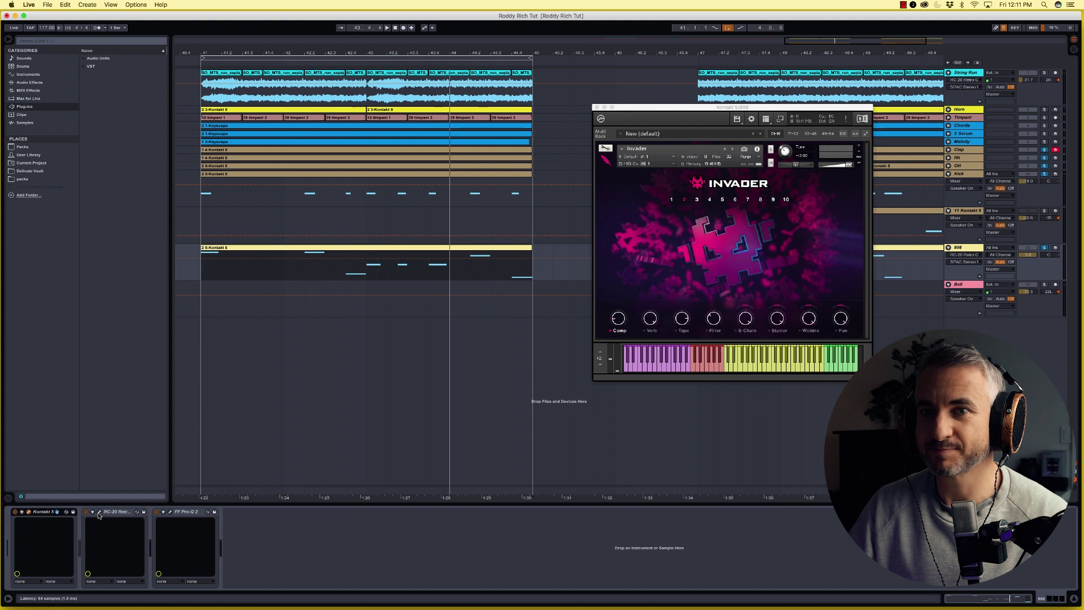
click(170, 513)
drag(285, 138, 203, 51)
drag(578, 293, 449, 92)
drag(856, 107, 1058, 54)
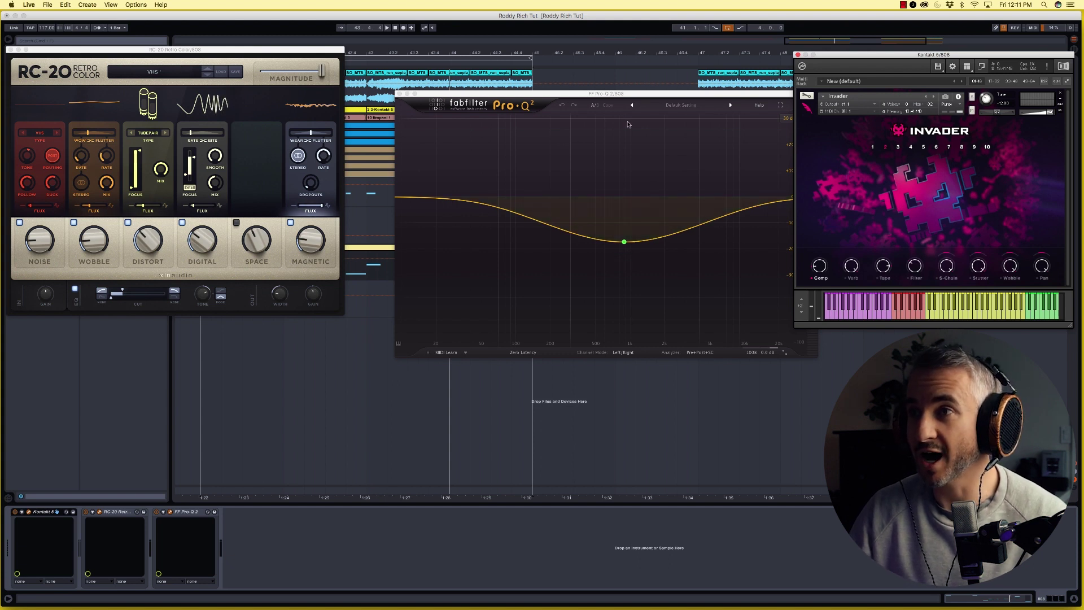
drag(583, 94, 545, 80)
Play the 808 with RC-20 Retro Color and Pro-Q 2 bypassed and re-enabled to compare the processed and dry sound
key(space)
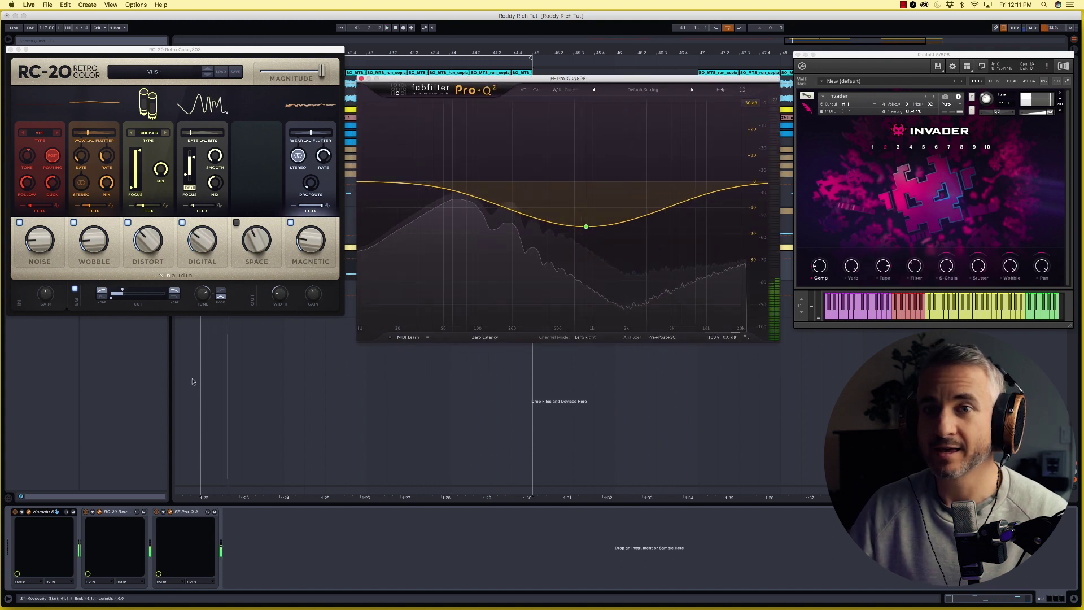
click(104, 513)
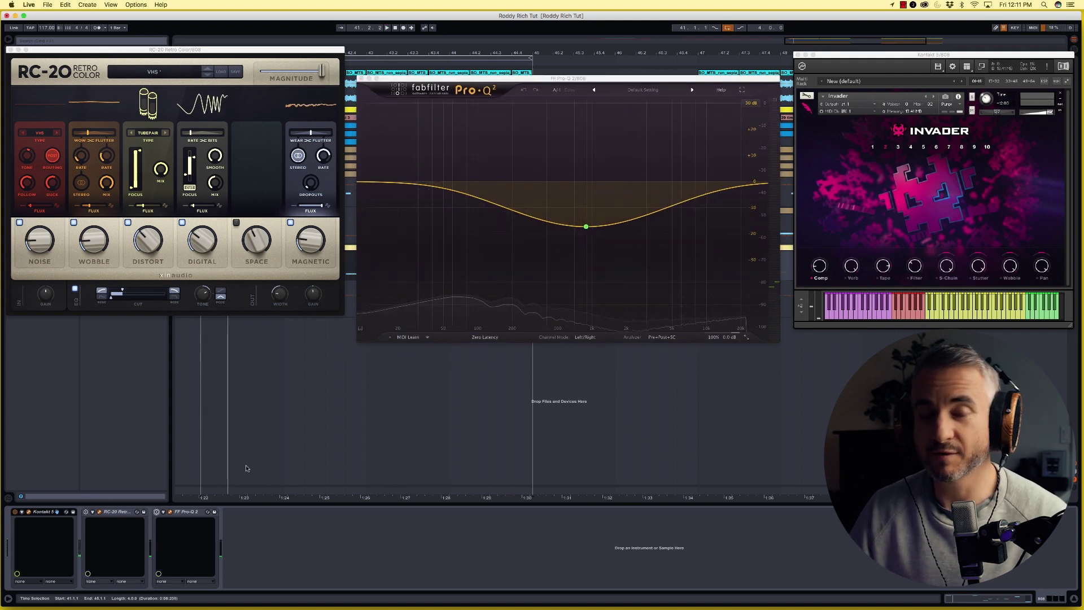
key(space)
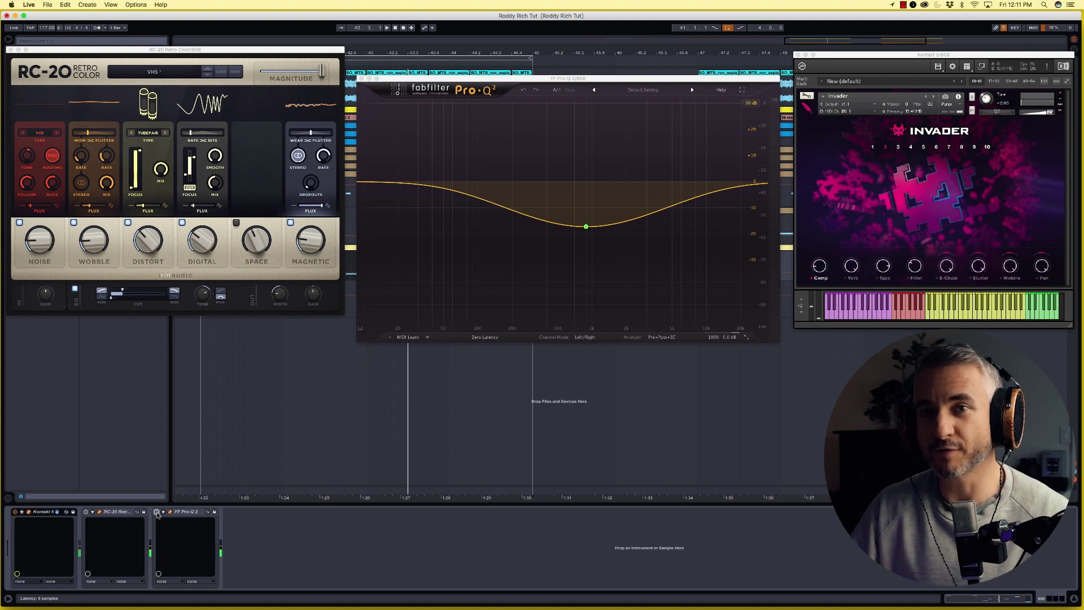
key(space)
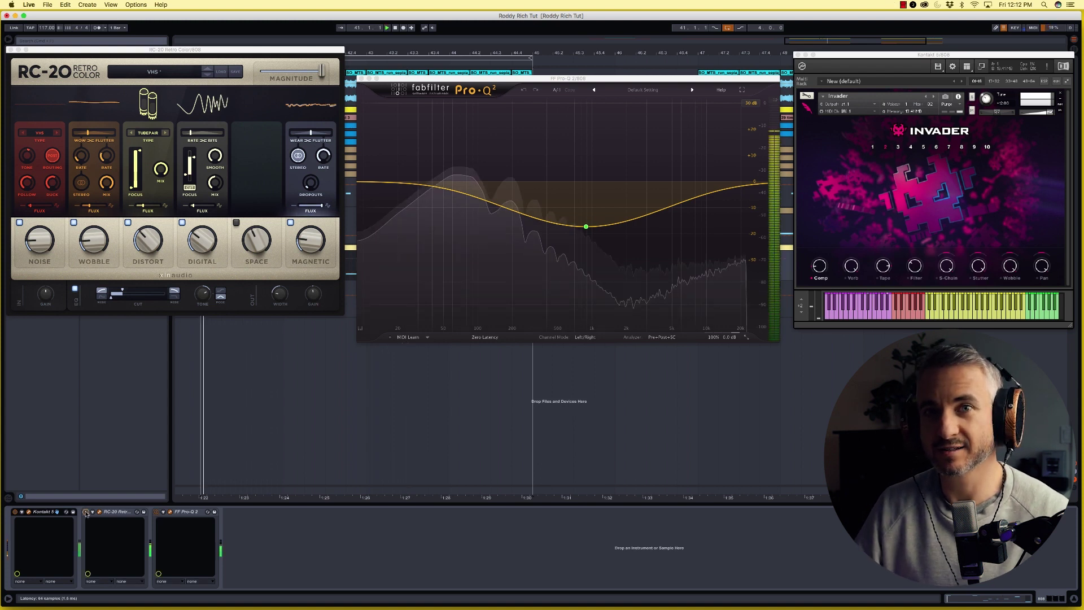
Close the RC-20 Retro Color, Pro-Q 2 and Kontakt windows to uncover the arrangement
click(11, 50)
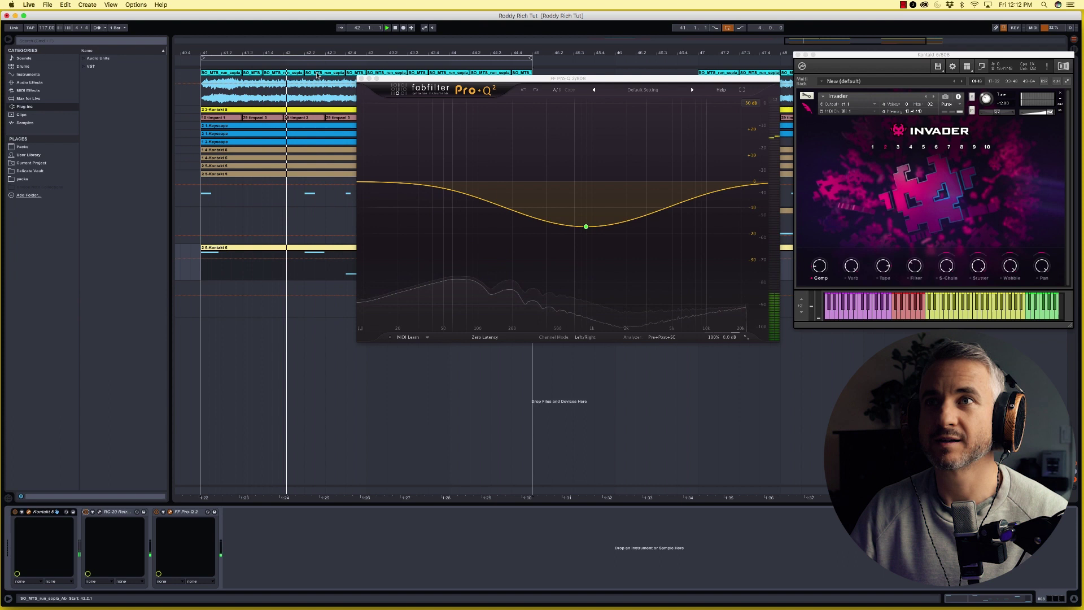
click(362, 78)
click(800, 55)
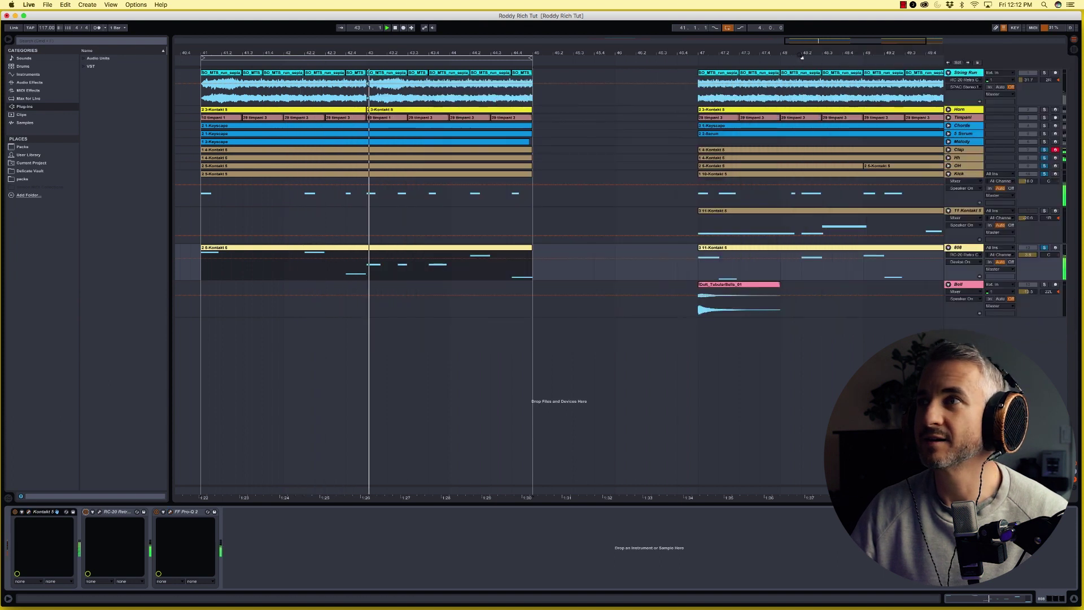
Clear the track solos and play the first section with all tracks together
key(space)
click(1045, 174)
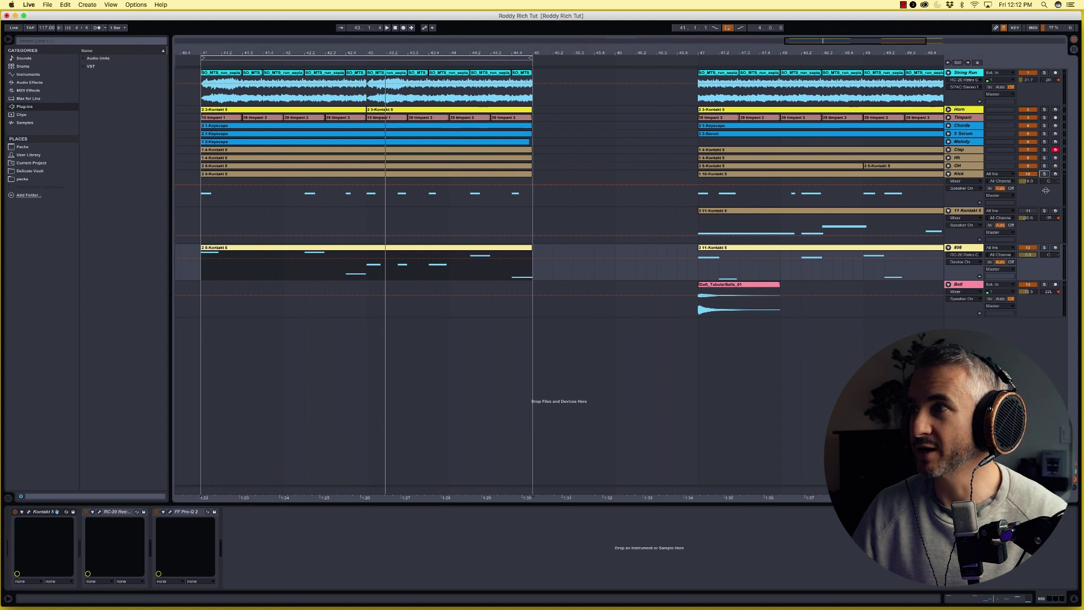
key(space)
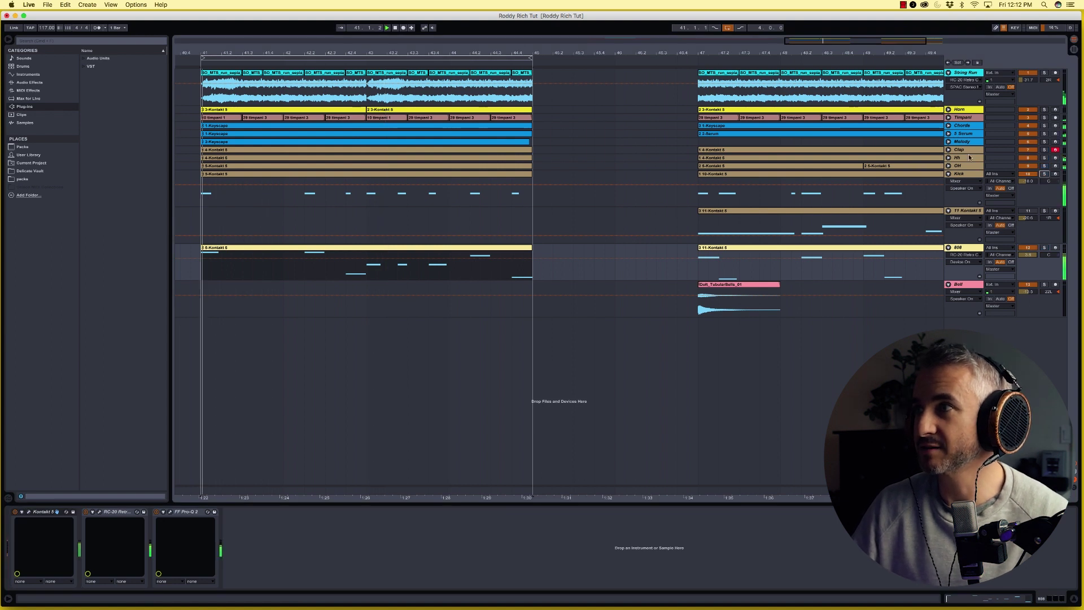
Deactivate the String Run, Horn and Timpani tracks, plus the Clap through 11 Kontakt drum tracks, during playback
click(966, 73)
shift+click(967, 118)
click(1024, 119)
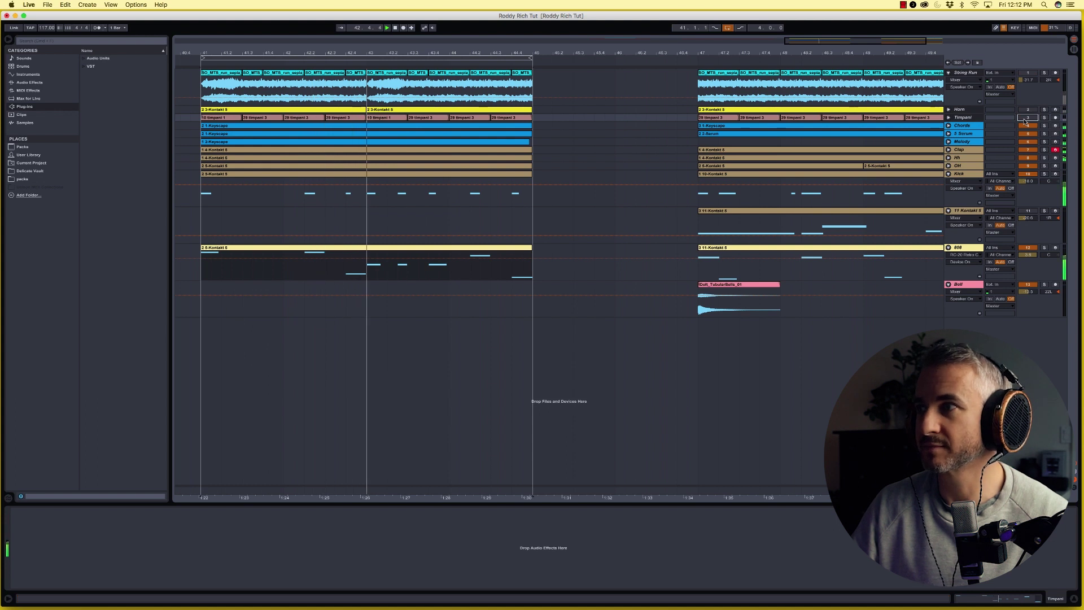
click(962, 149)
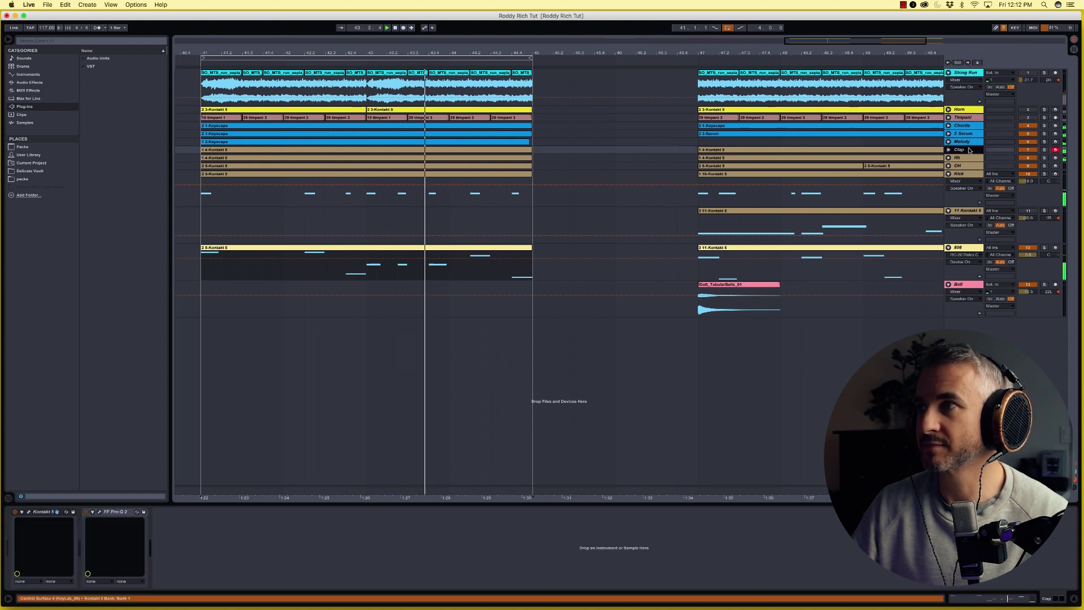
shift+click(956, 212)
click(1027, 173)
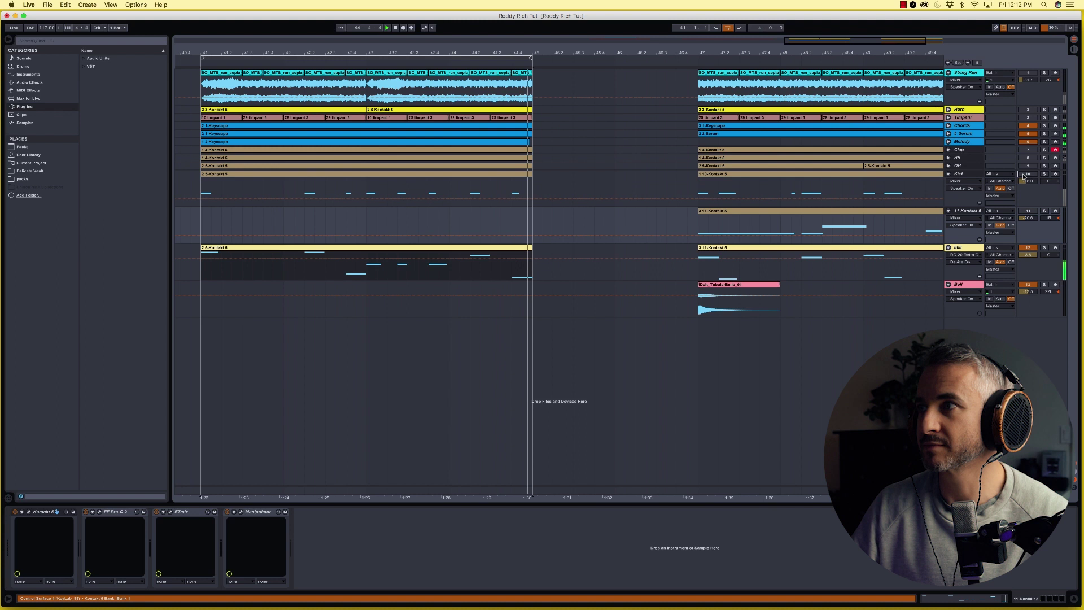
Reactivate the String Run, Horn and Timpani tracks to bring the orchestral layers back into the playing loop
click(963, 117)
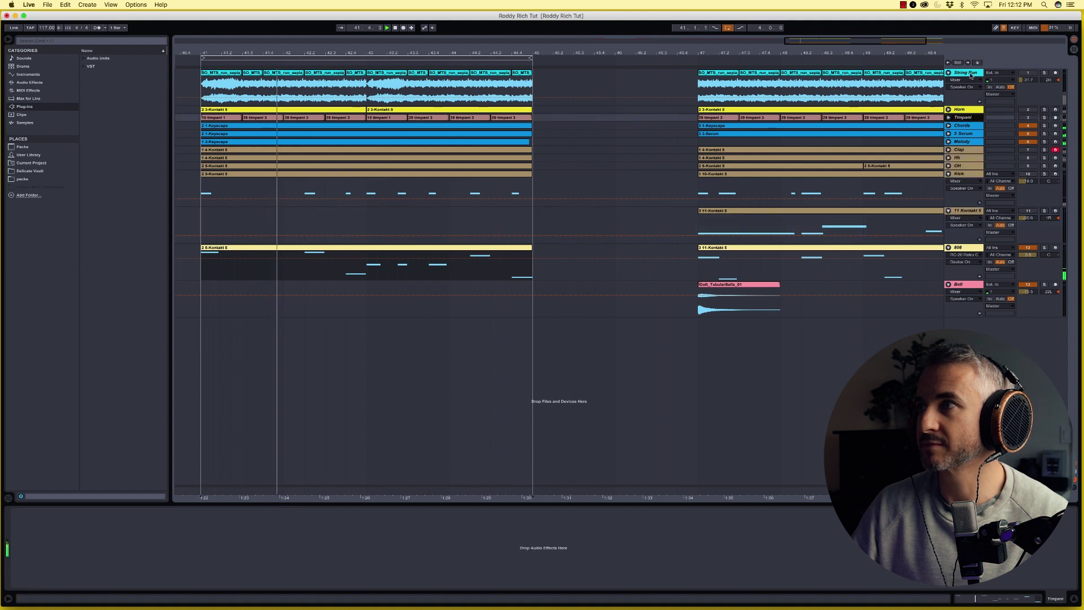
click(971, 75)
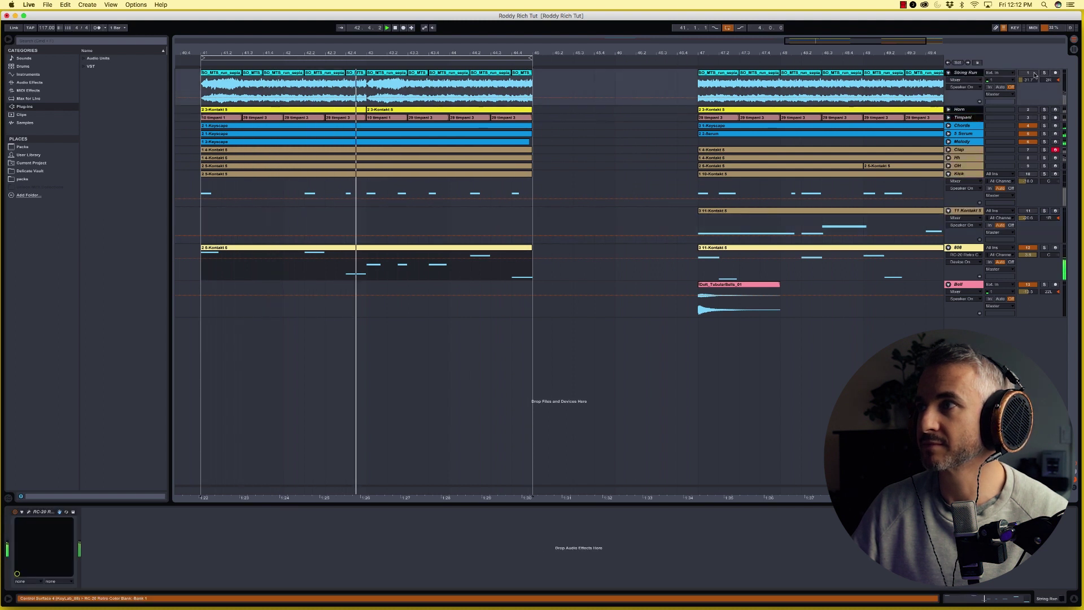
click(1033, 74)
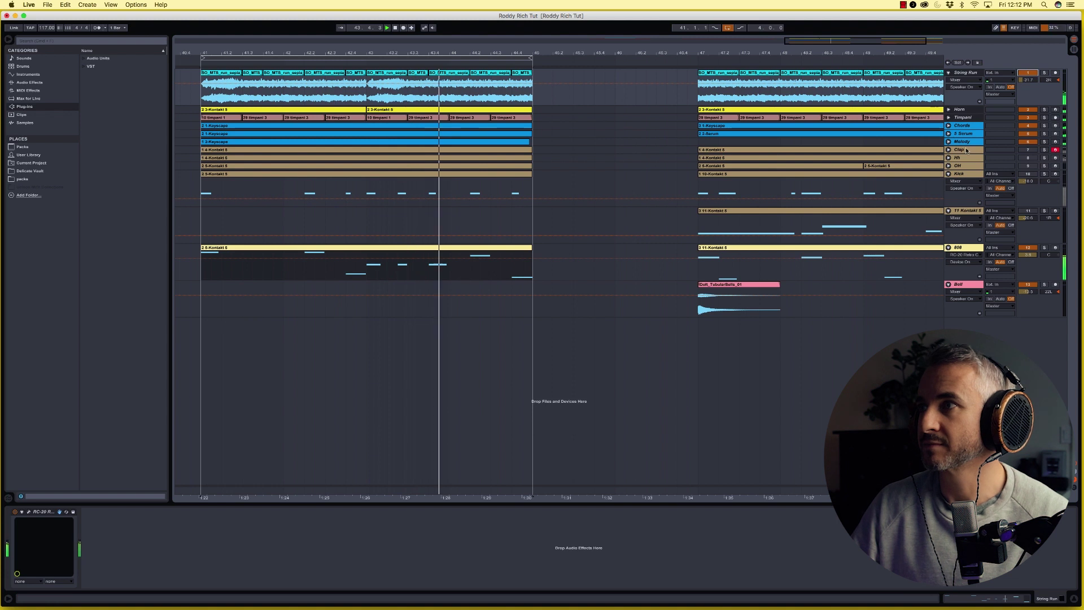
click(960, 174)
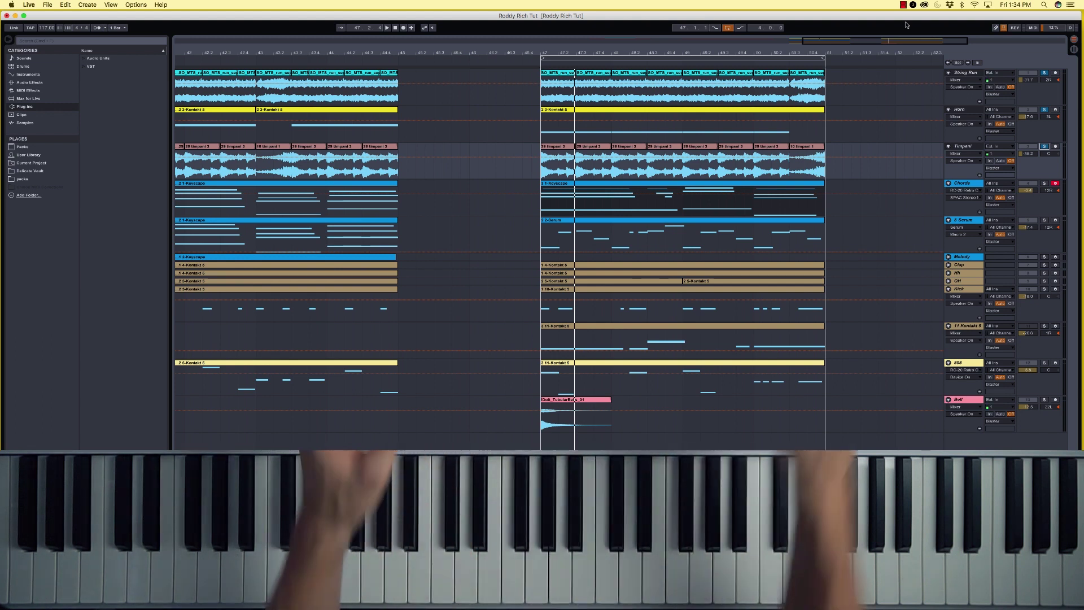
Play the soloed orchestral tracks in the second section, starting at bar 47
drag(785, 47, 783, 49)
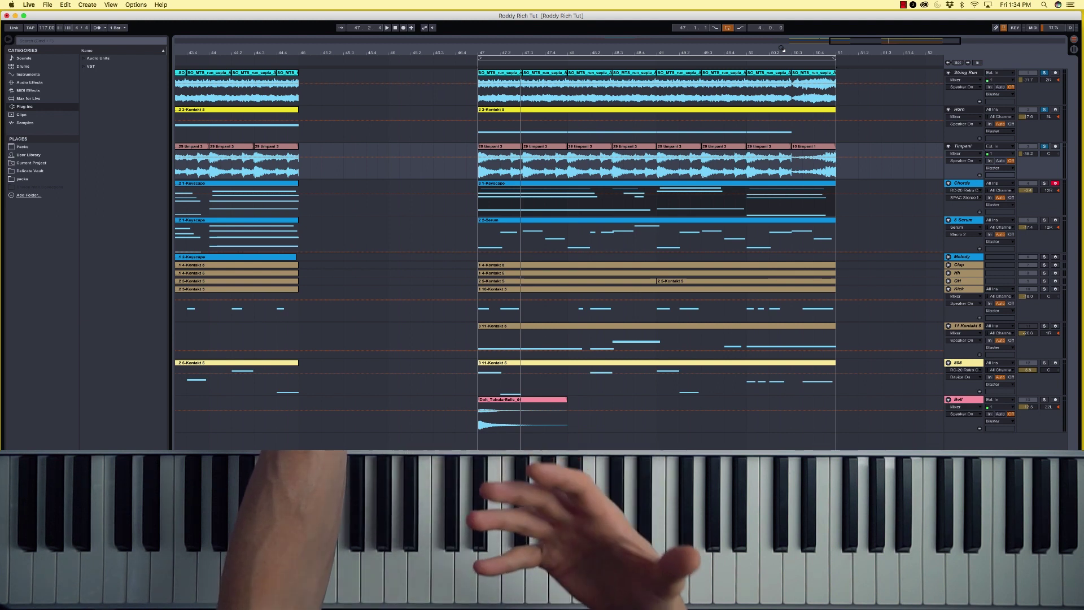
key(space)
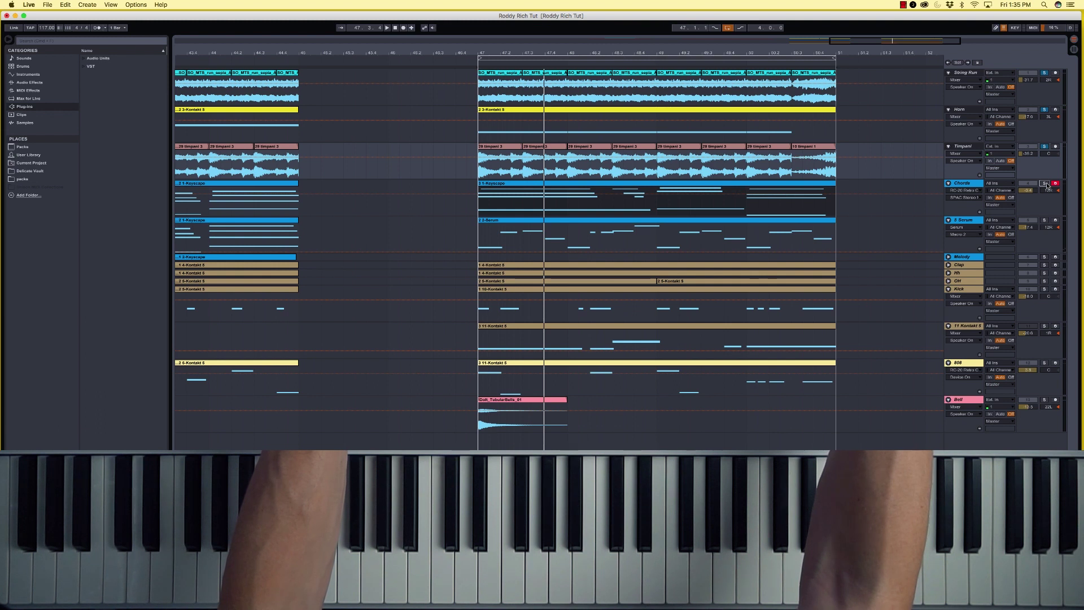
Solo the Chords track and open its clip in the second section in an enlarged MIDI editor to examine the voicings
click(973, 184)
double_click(662, 184)
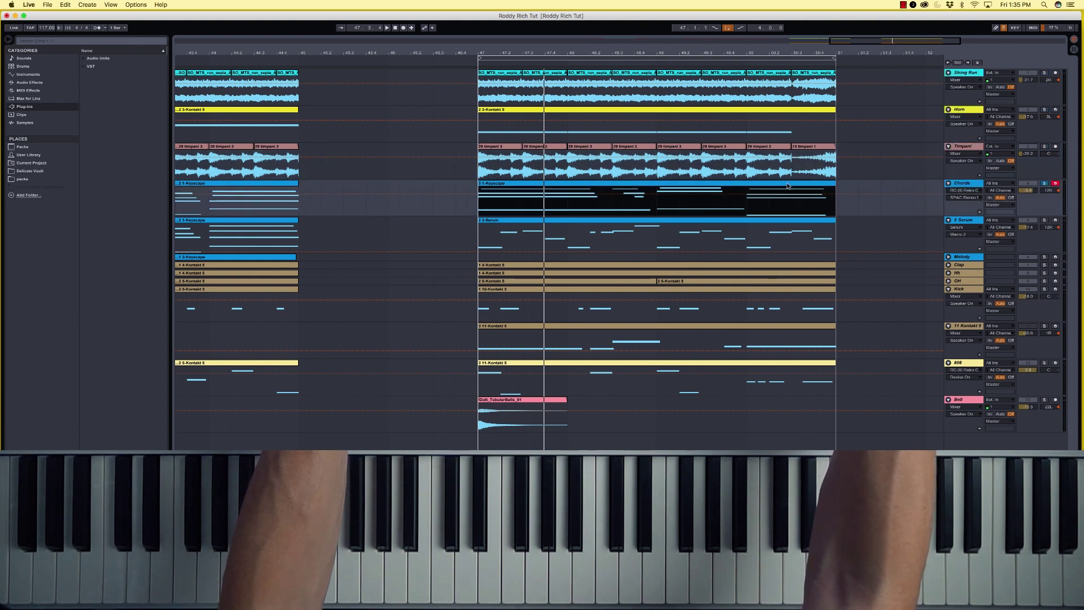
drag(662, 129, 664, 107)
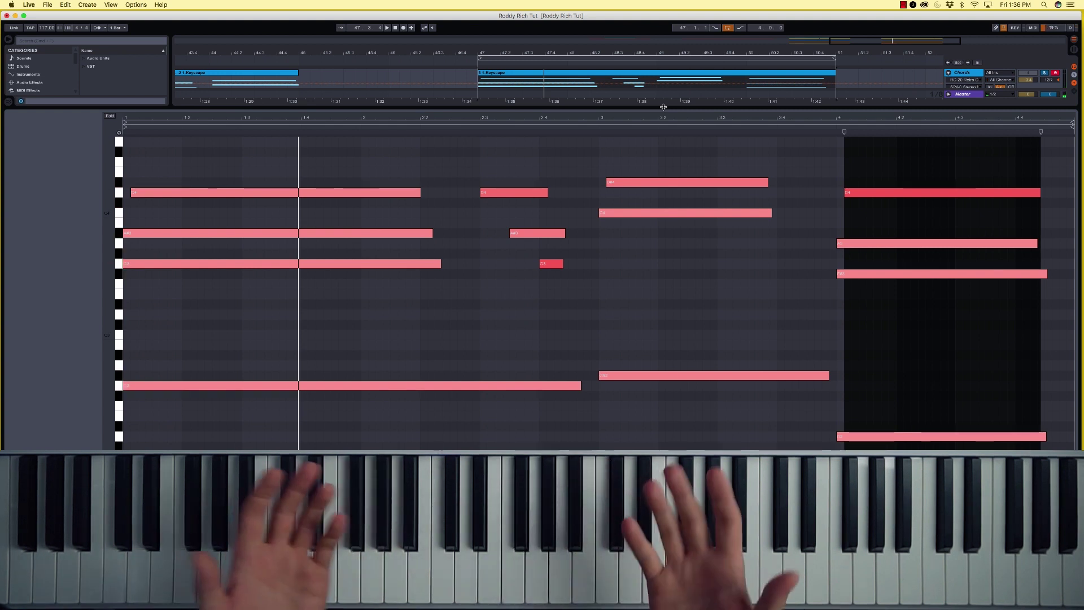
Shrink the MIDI editor, solo and arm the 5 Serum track, and play it together with the Chords track
drag(804, 124, 813, 244)
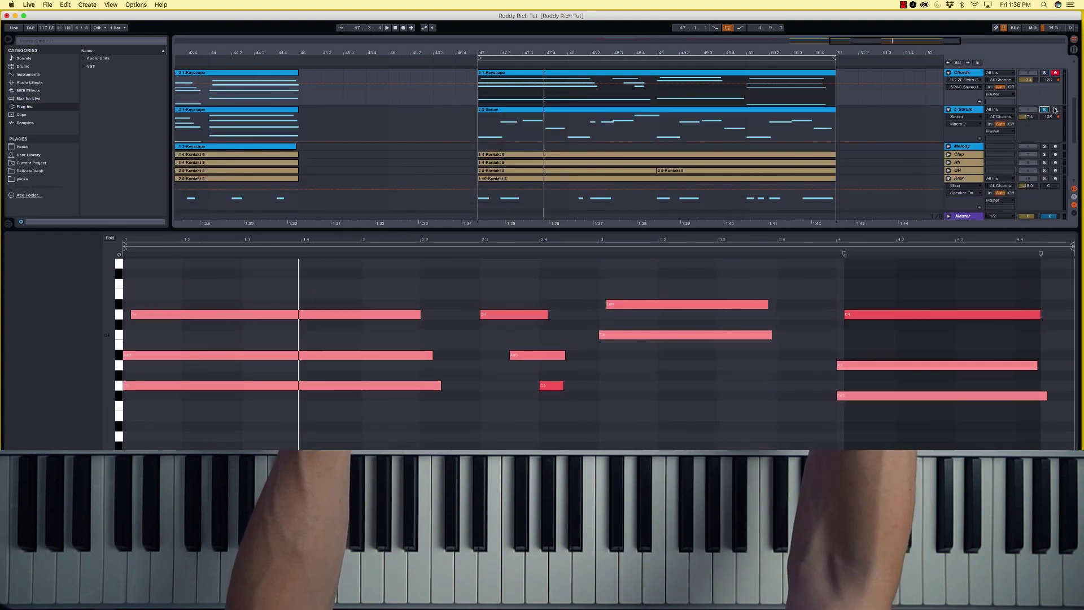
click(1054, 110)
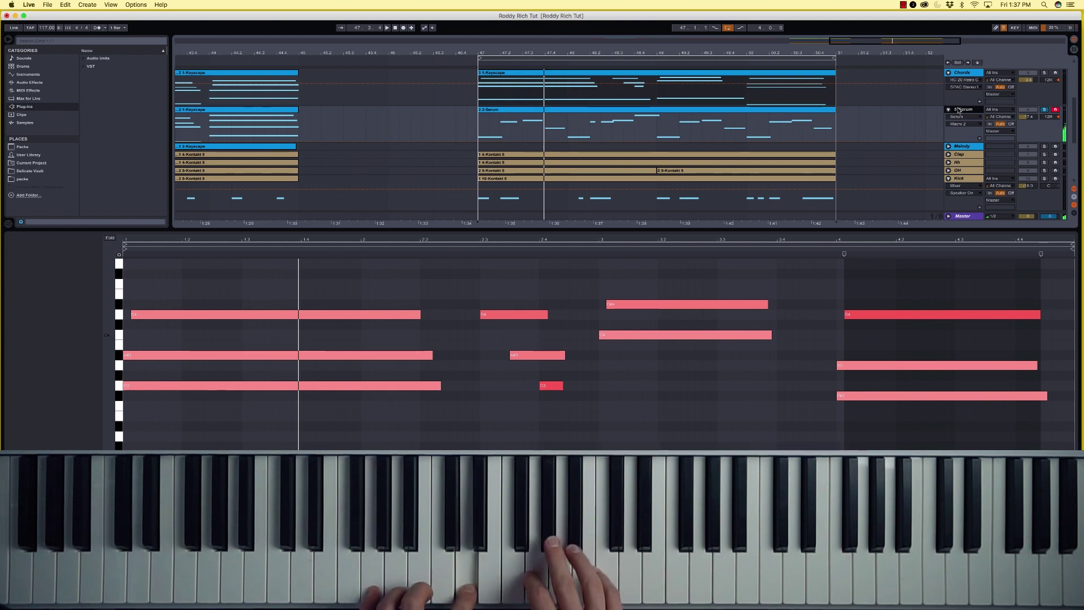
super+click(1044, 73)
key(space)
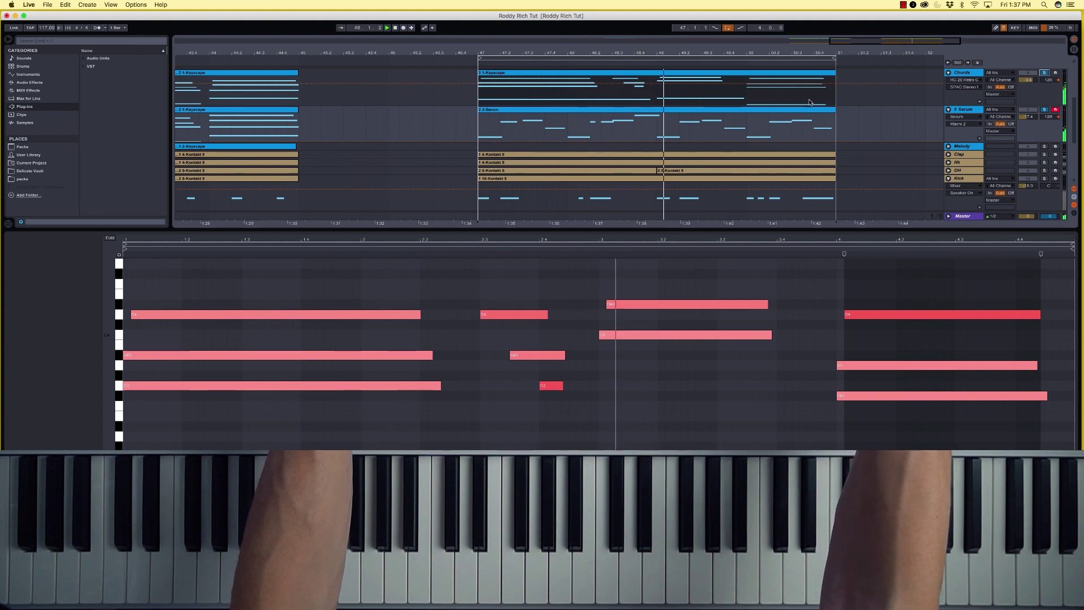
Examine the 5 Serum clip's notes in an enlarged MIDI editor during playback, and return to the full arrangement
click(795, 110)
drag(740, 230, 737, 77)
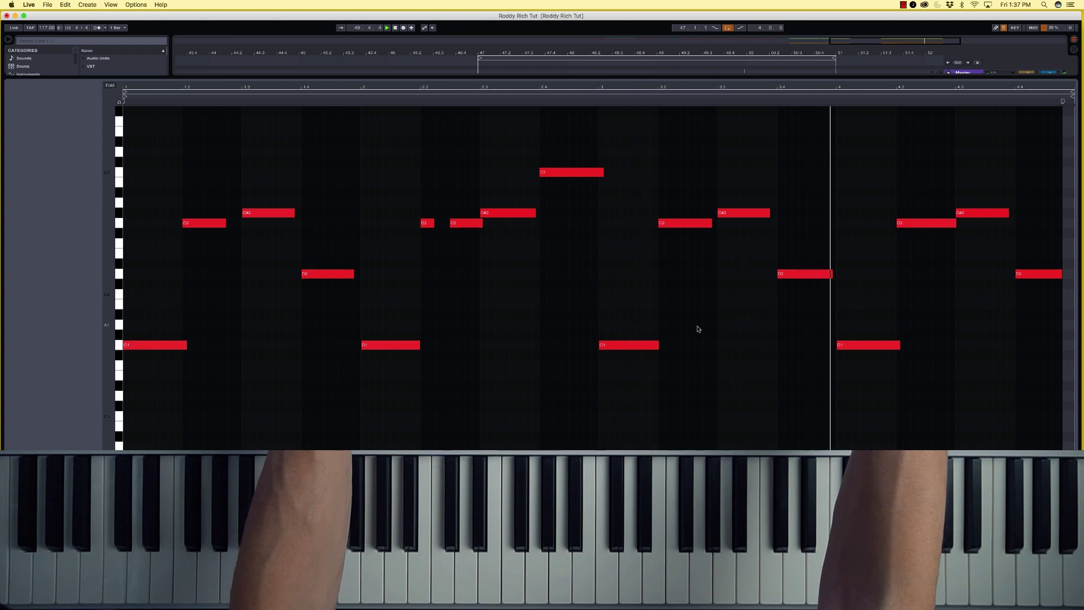
key(space)
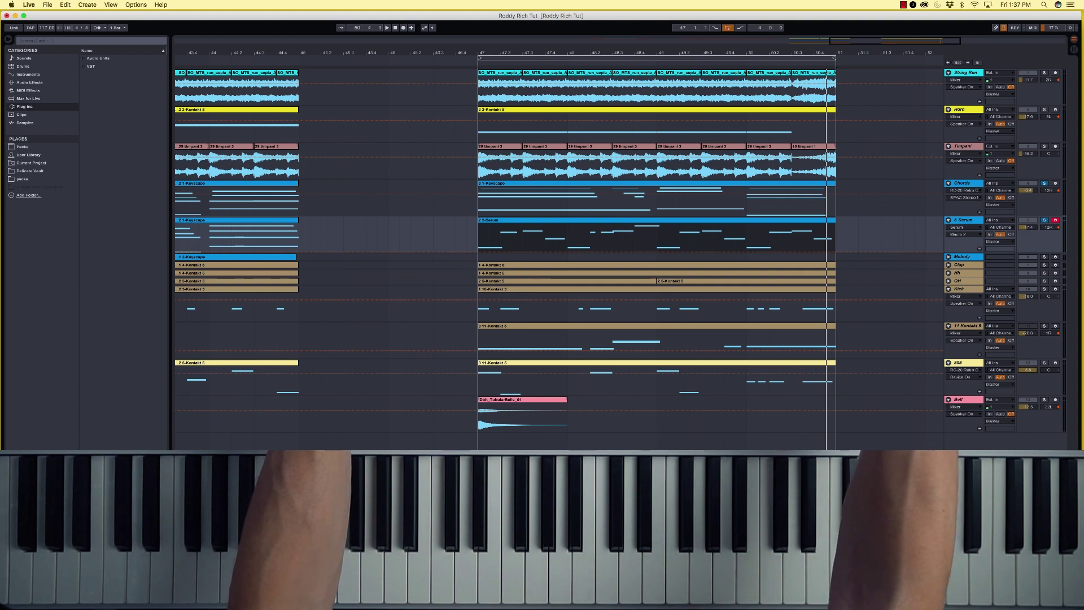
Open LFOTool on the 5 Serum track, raise its Smooth amount, play the result and close the plug-in
click(532, 490)
click(503, 270)
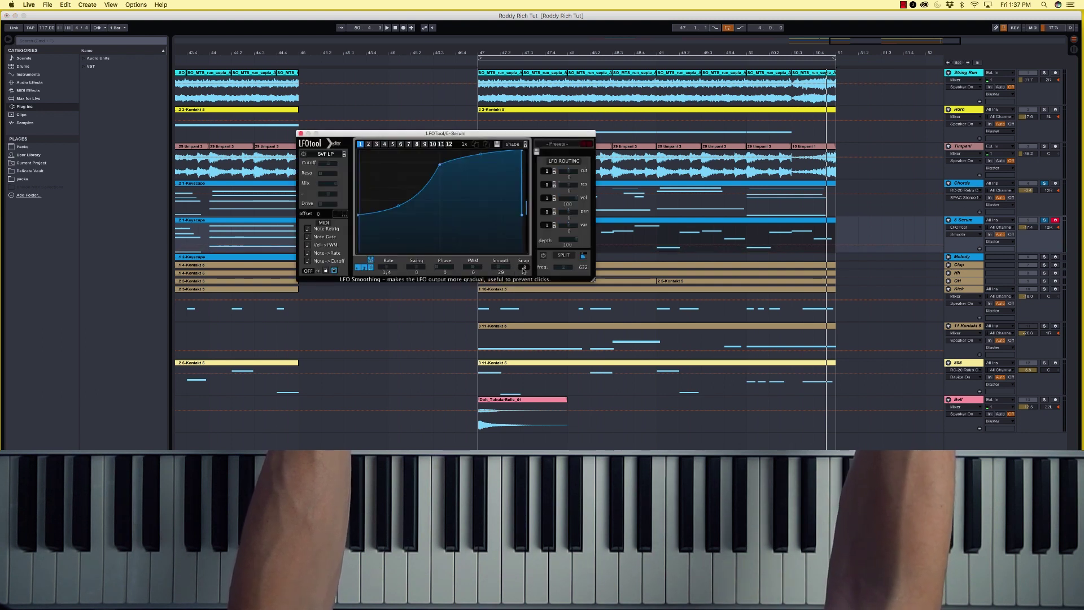
key(space)
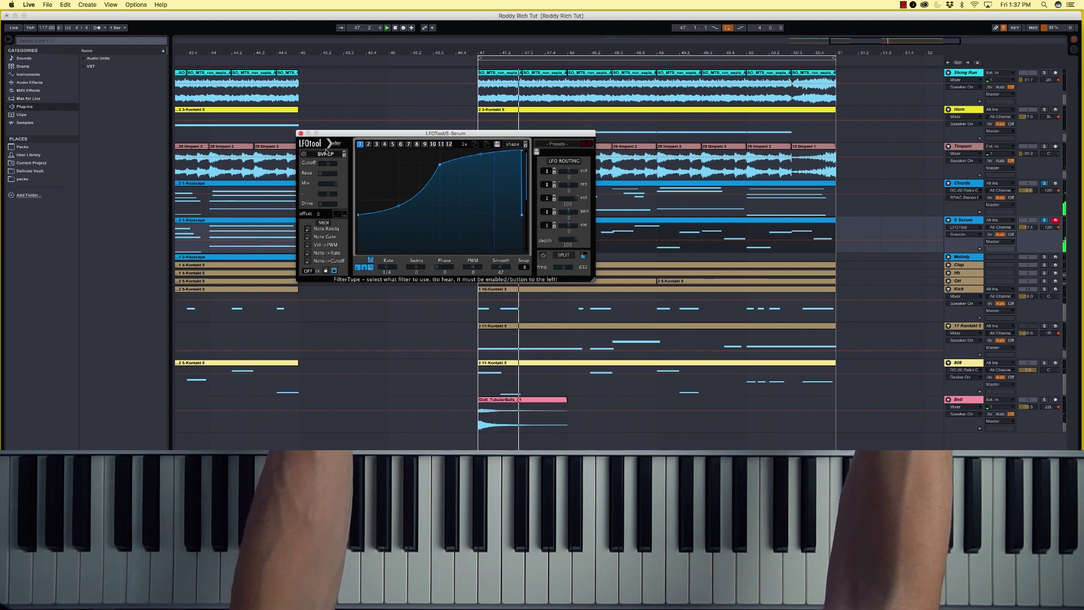
click(301, 133)
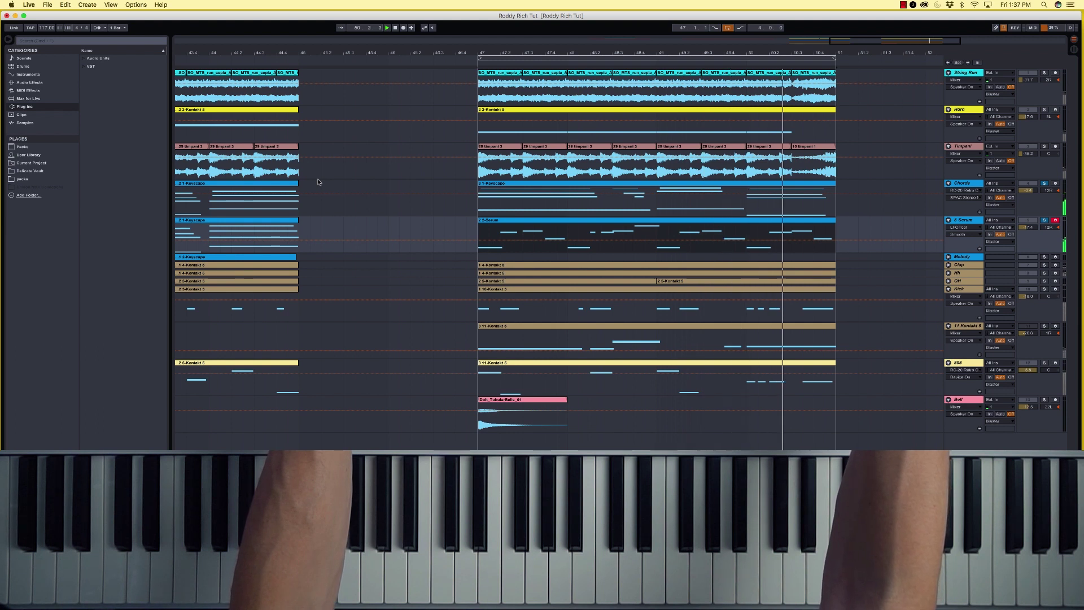
Add the Timpani, Horn and String Run tracks to the solo and lower String Run's volume to -24.0
click(1044, 147)
click(1045, 110)
click(1044, 73)
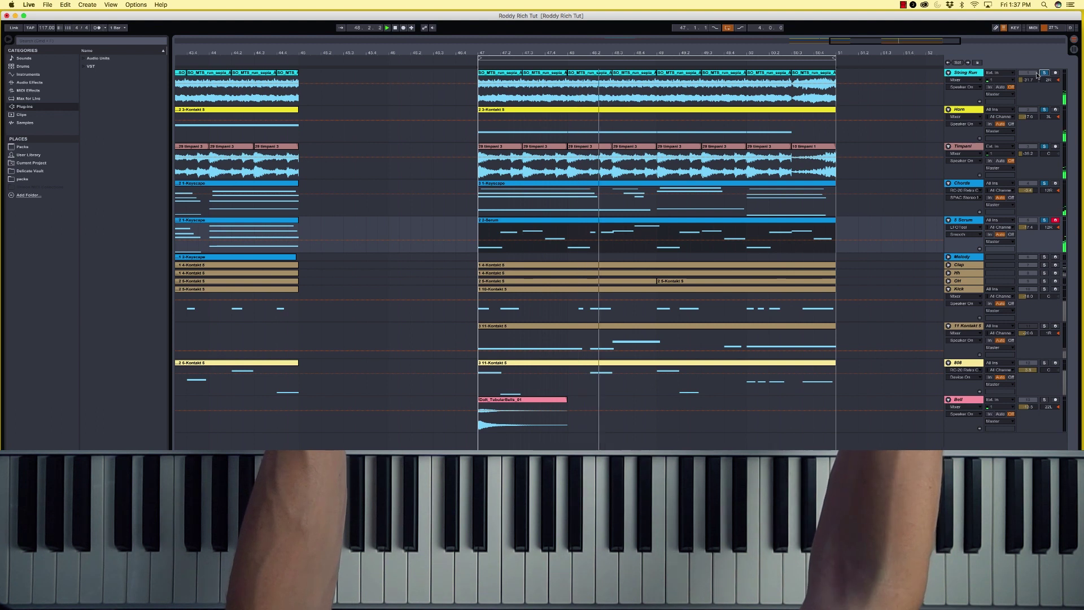
drag(1028, 81, 1028, 84)
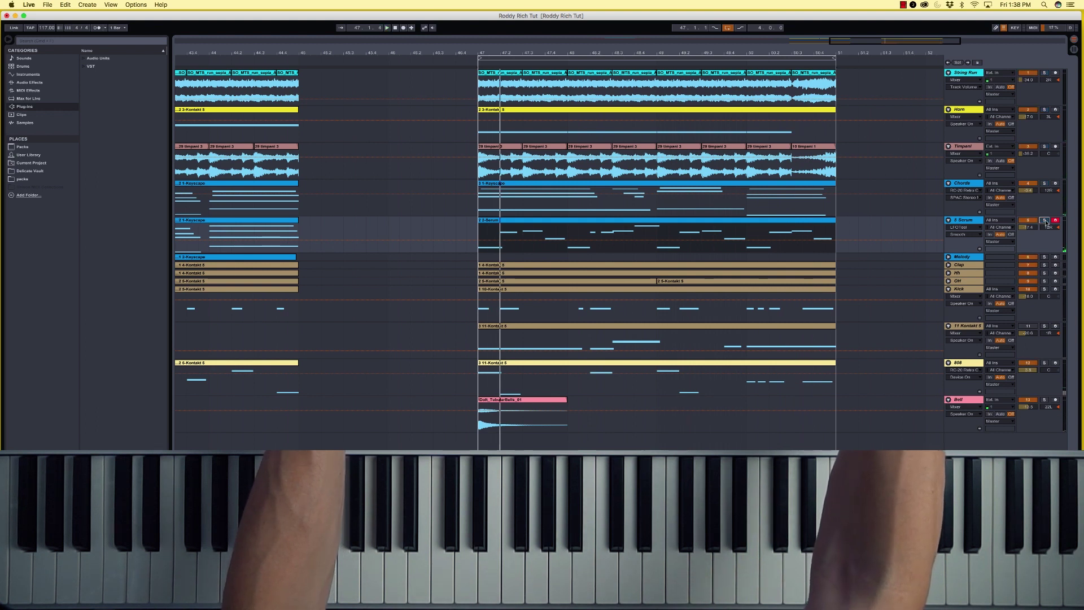
Unfold the Clap, Hh, OH and Kick tracks together to show the drum clips' notes
click(971, 265)
click(947, 290)
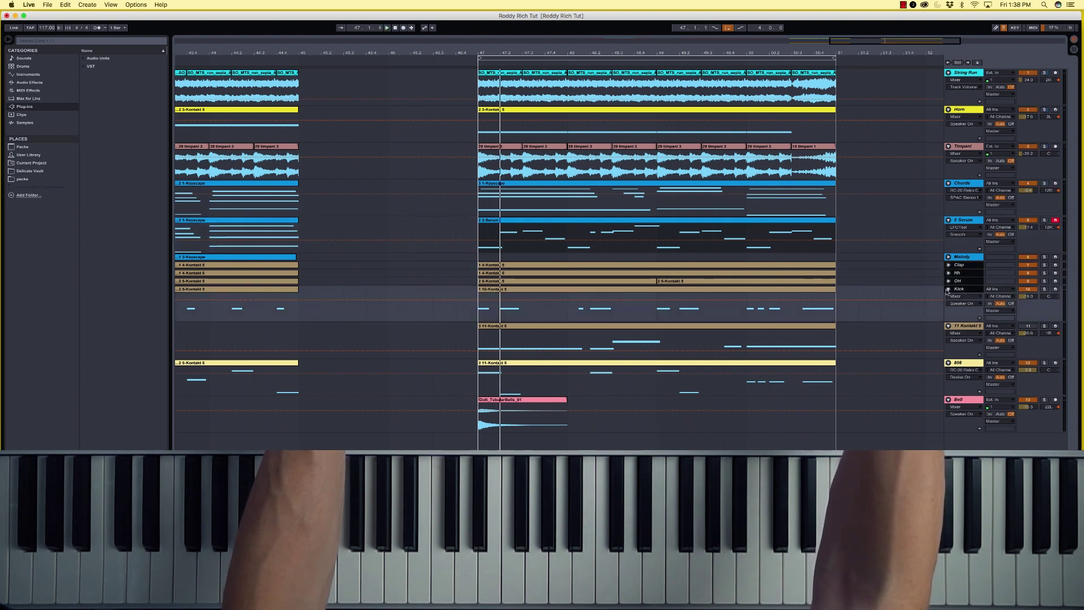
click(949, 289)
alt+click(949, 289)
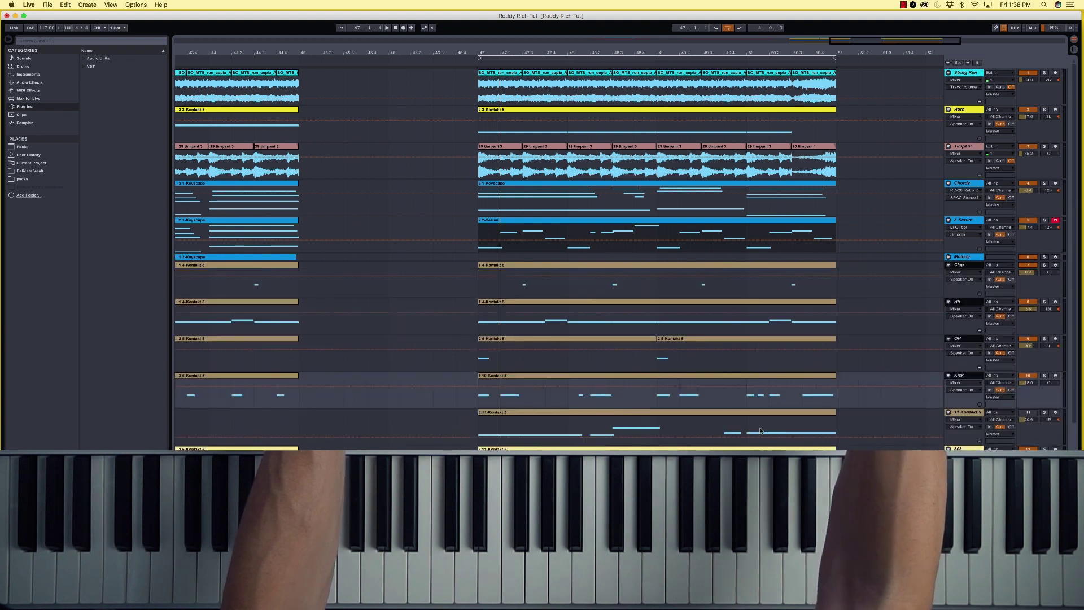
scroll(561, 419, down, 2)
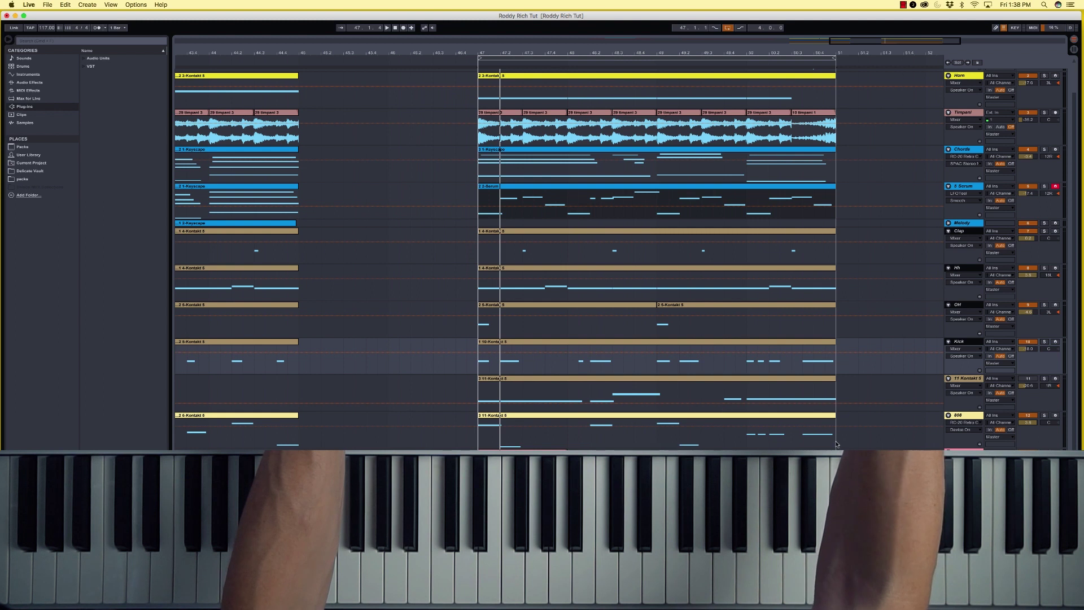
Solo the 808 track, examine its clip's notes in an enlarged MIDI editor during playback, and return to the full arrangement
click(971, 416)
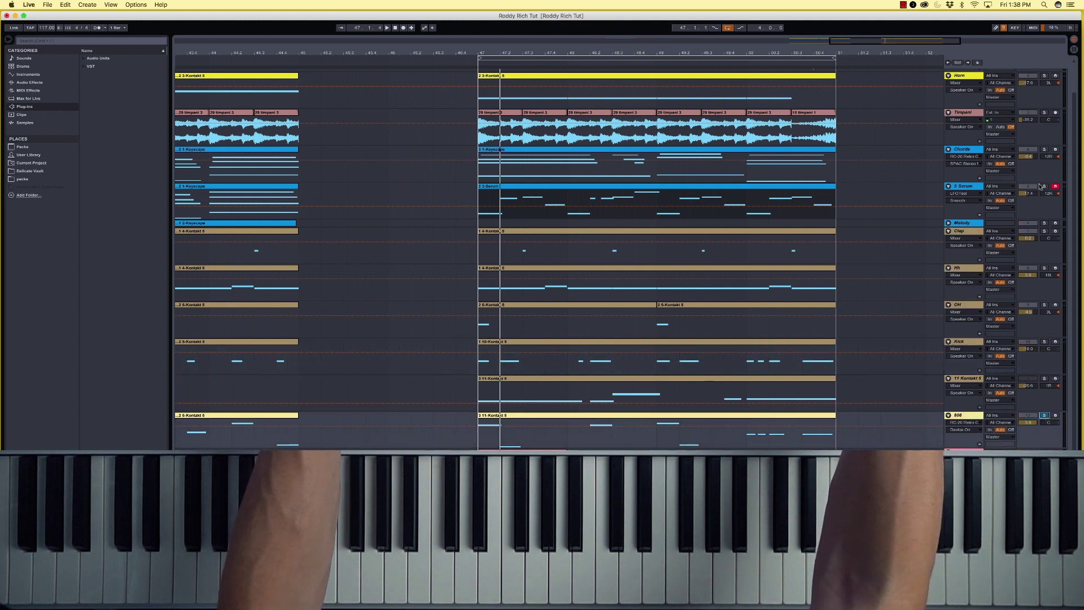
double_click(689, 416)
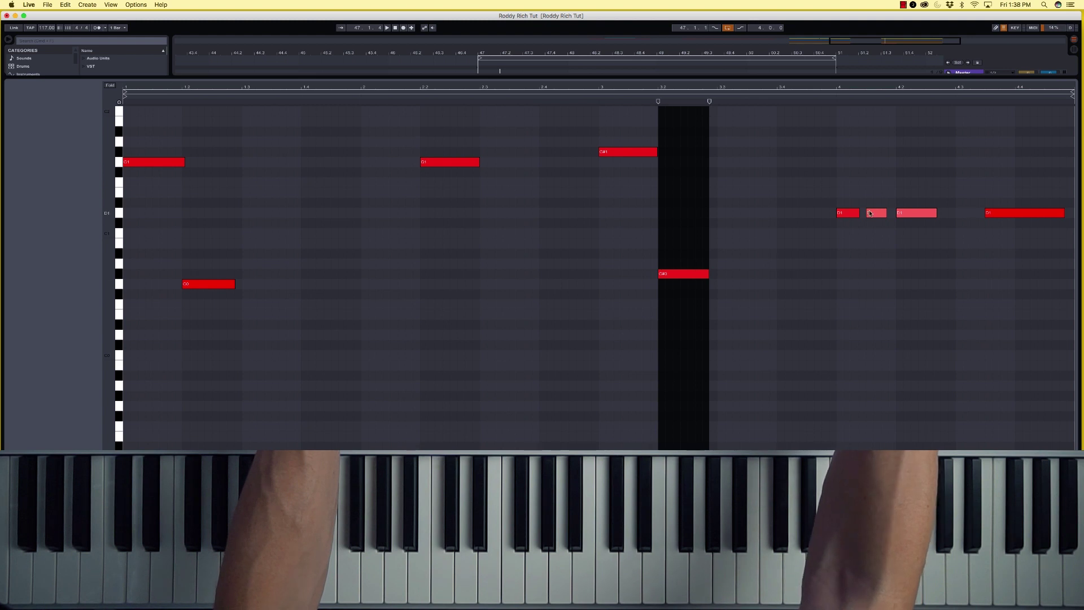
drag(888, 77, 894, 138)
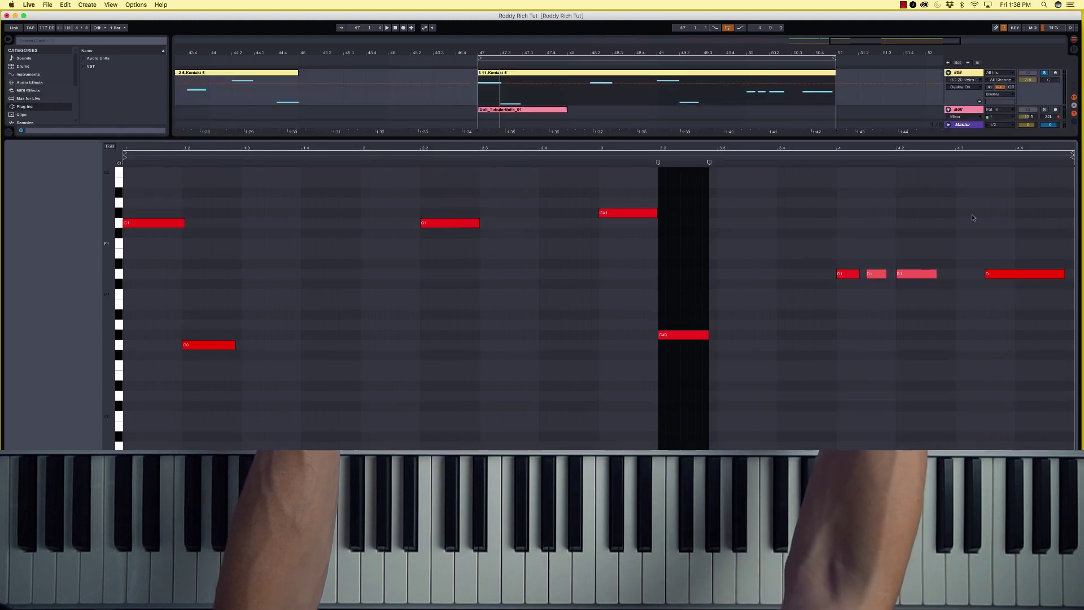
key(space)
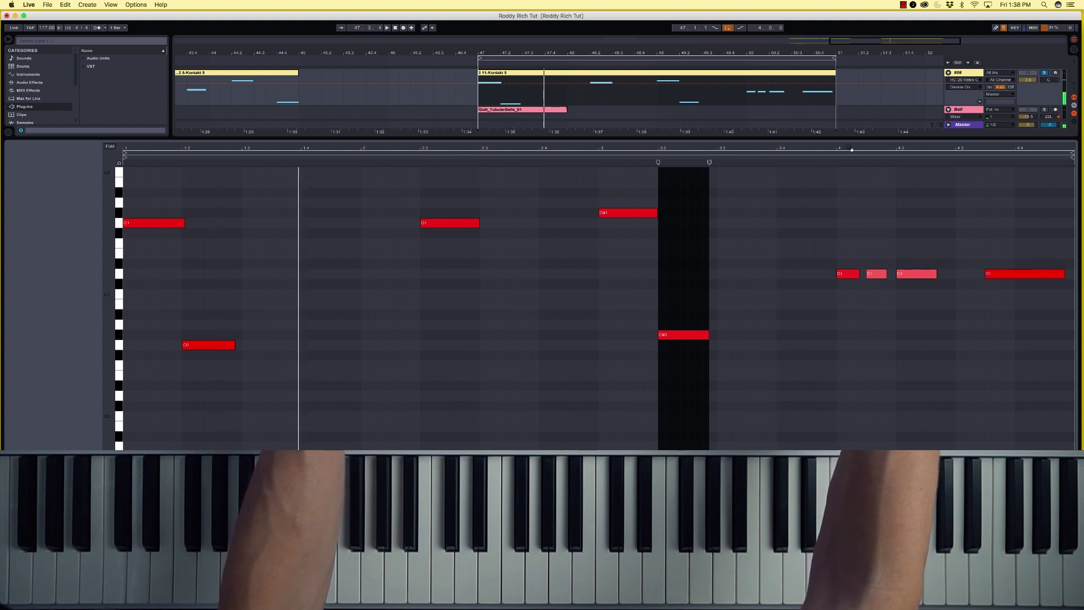
click(846, 138)
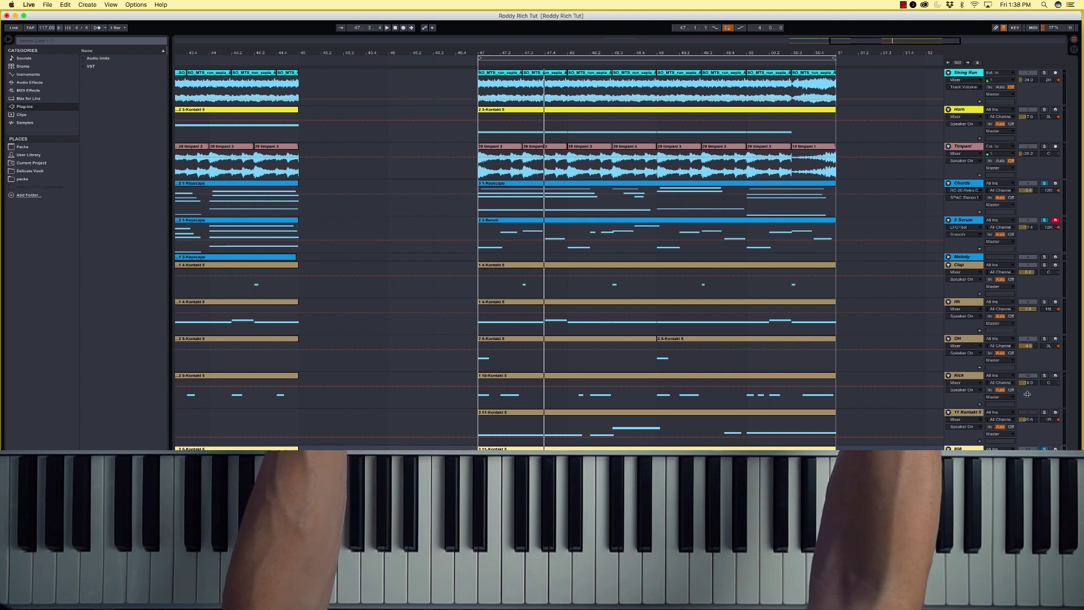
Solo Clap, Hh, OH and Kick together with Chords and 808, play the loop, and clear those solos
click(1045, 376)
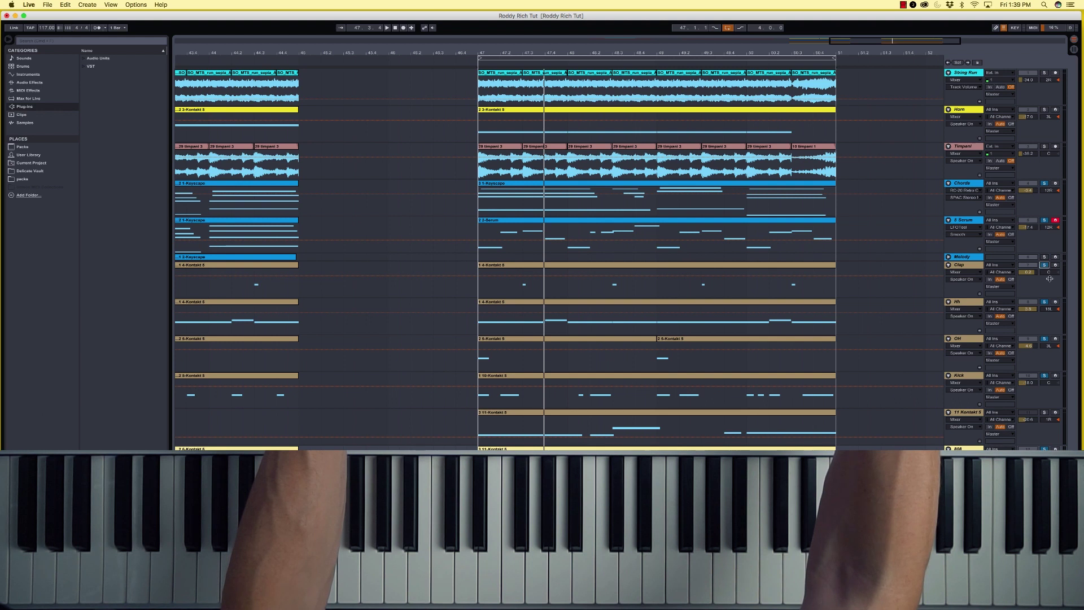
key(space)
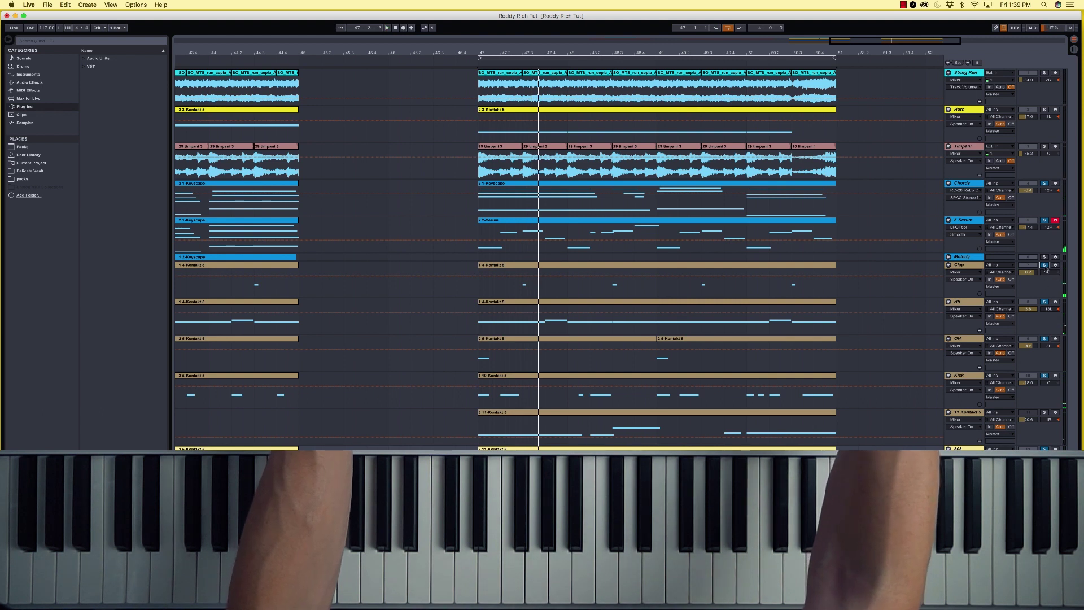
click(1045, 265)
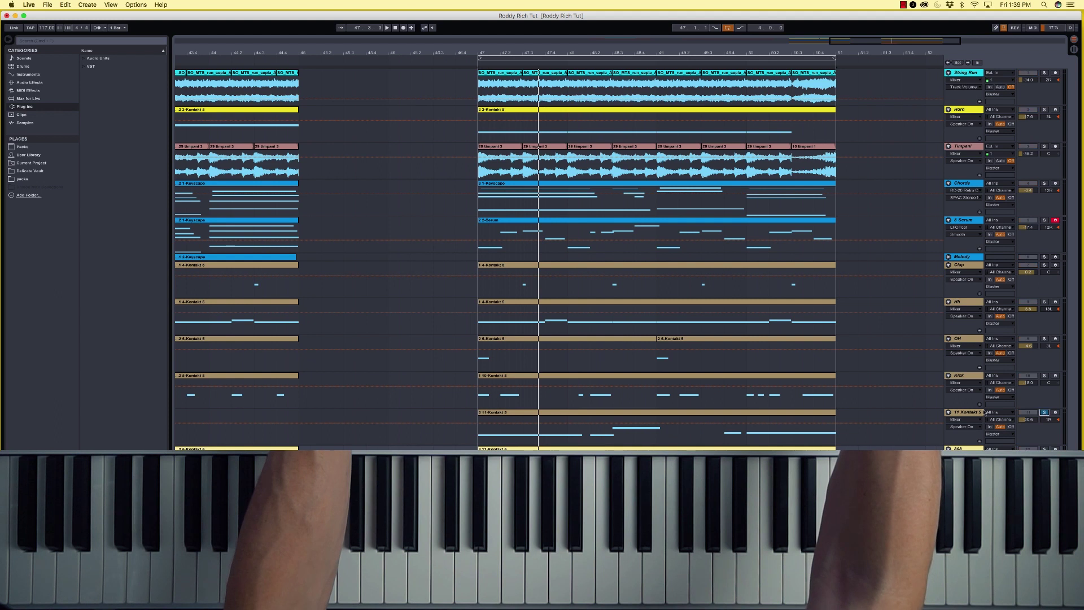
Open the Black Diamonds 2 Kontakt instrument on the 11 Kontakt 5 track, move its window aside, and play the track soloed
click(1002, 414)
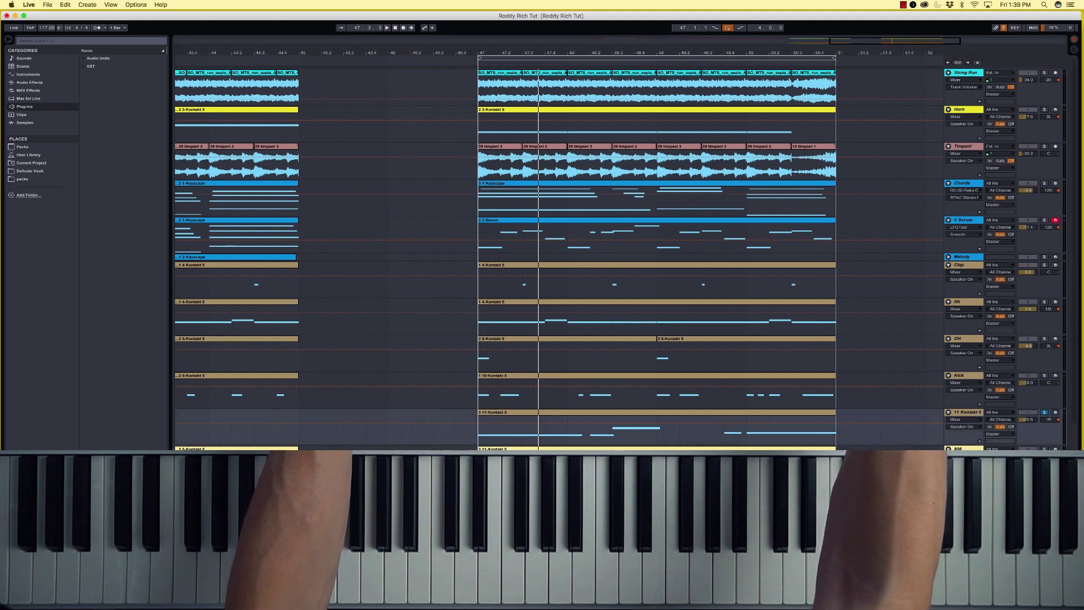
click(121, 500)
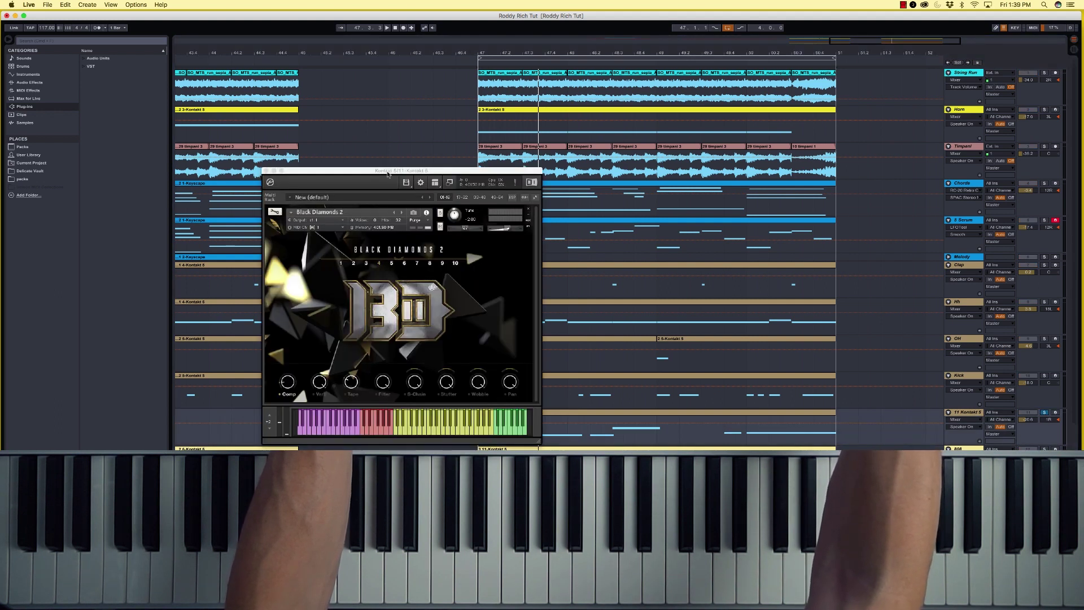
drag(388, 174, 603, 95)
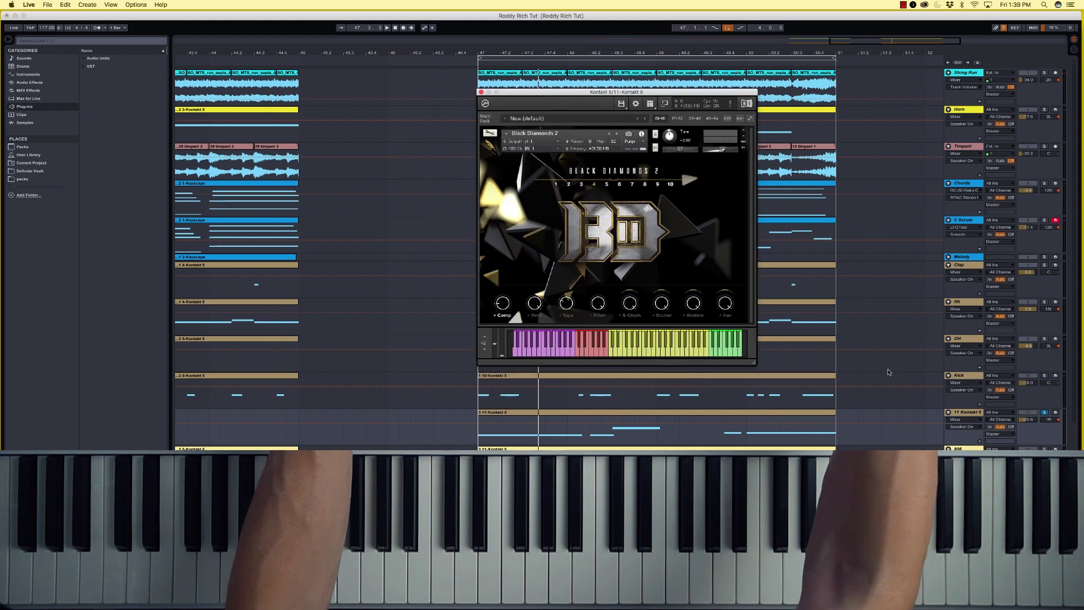
click(969, 417)
key(space)
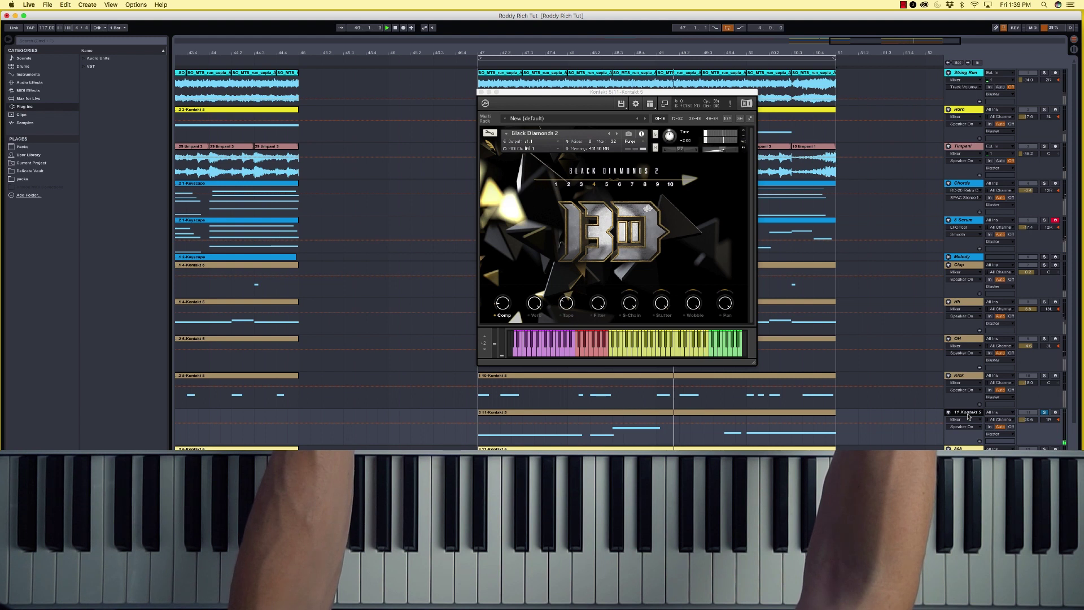
scroll(626, 256, down, 2)
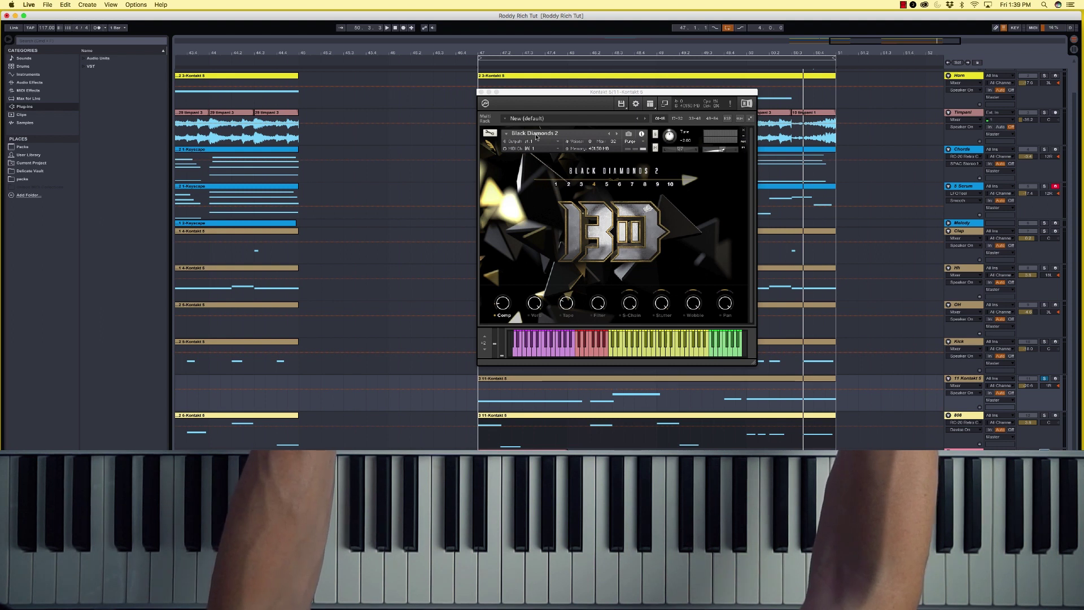
key(space)
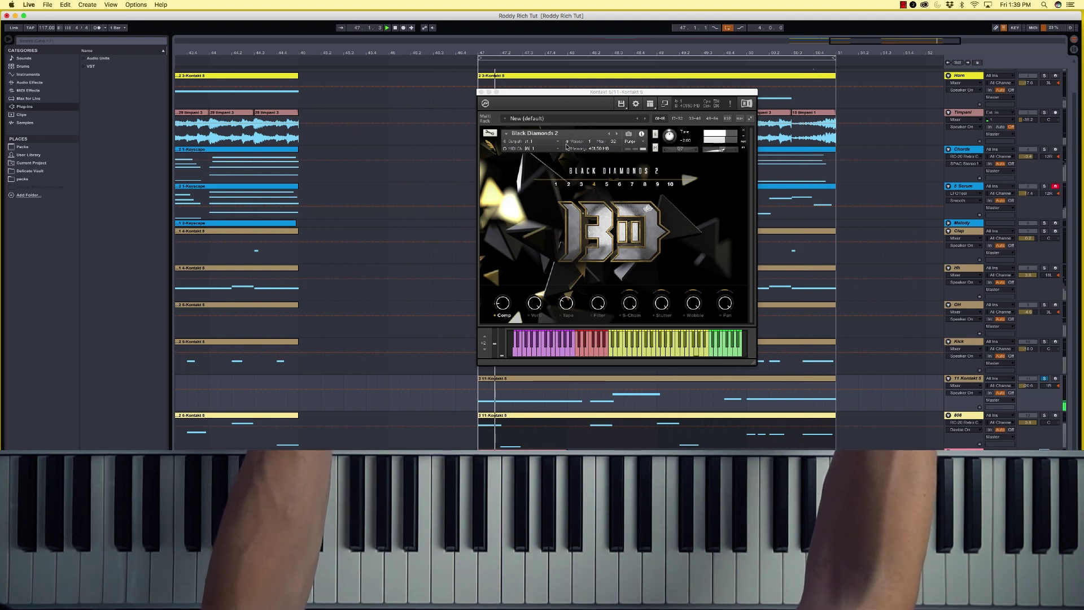
Add 5 Serum and Chords to the solo, adjust the 11 Kontakt 5 volume, close Kontakt, and clear all solos during playback
click(1044, 187)
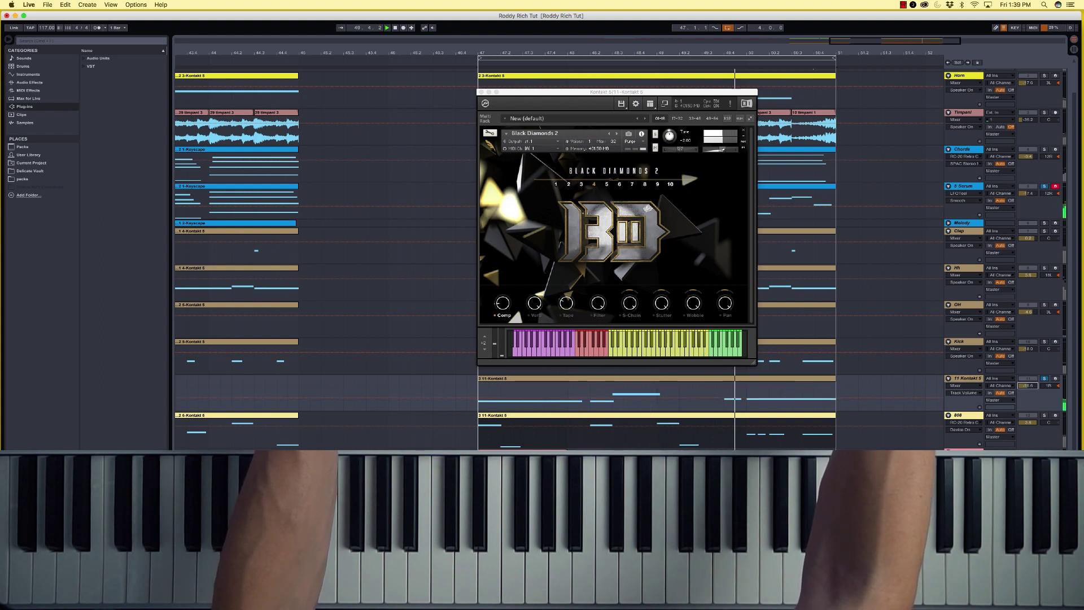
click(1044, 150)
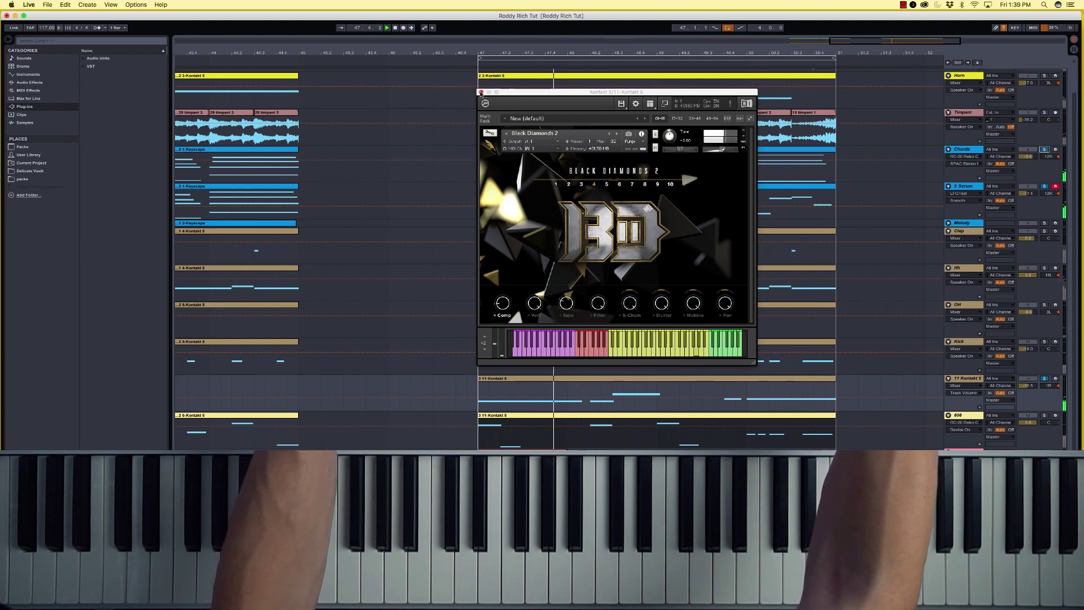
click(481, 92)
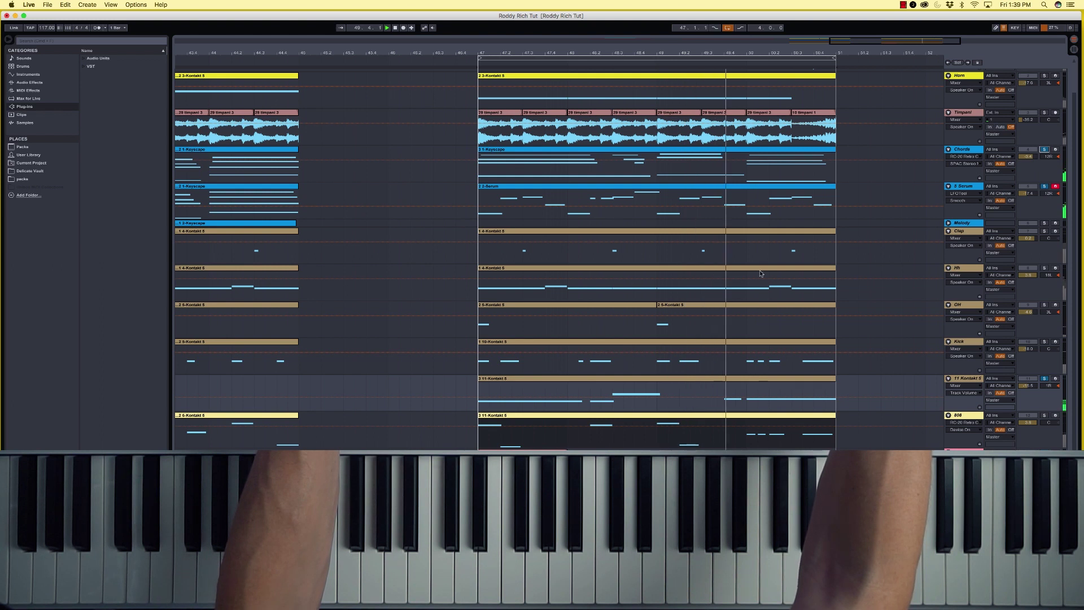
click(1044, 150)
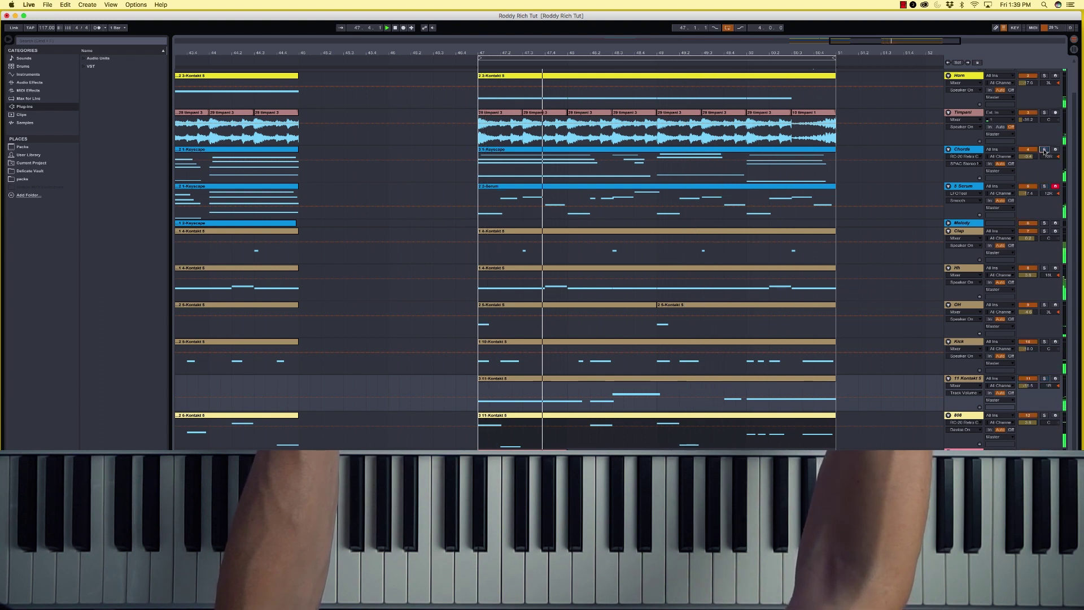